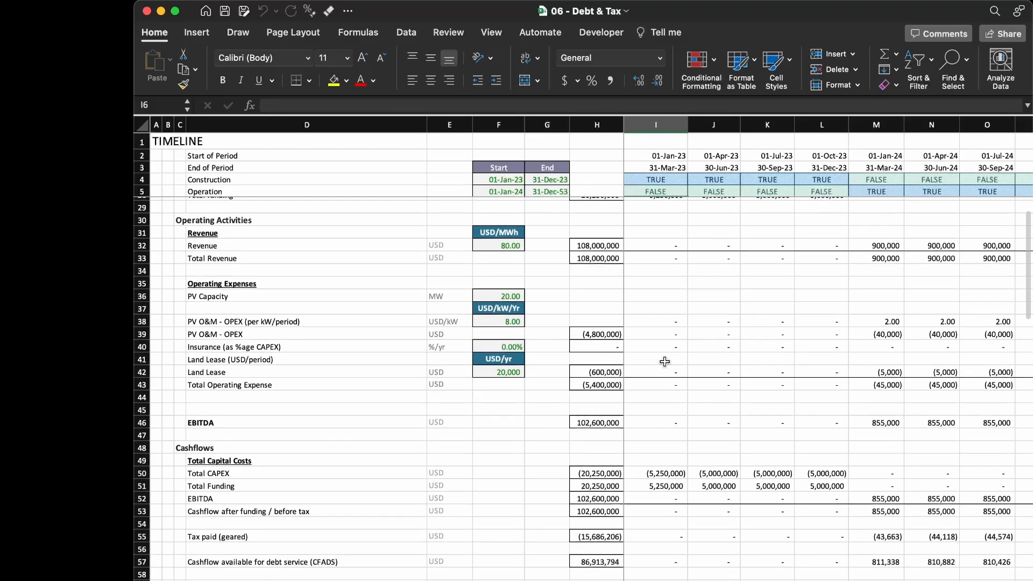
Review the empty Equity Returns and Project Returns sections in rows 69 to 82.
click(661, 324)
key(shift+space)
key(shift+Down)
key(shift+Down)
key(shift+Down)
key(shift+Down)
key(shift+Down)
key(shift+Down)
key(shift+Down)
key(shift+Down)
key(shift+Down)
key(shift+Down)
key(shift+Down)
key(shift+Down)
key(shift+Down)
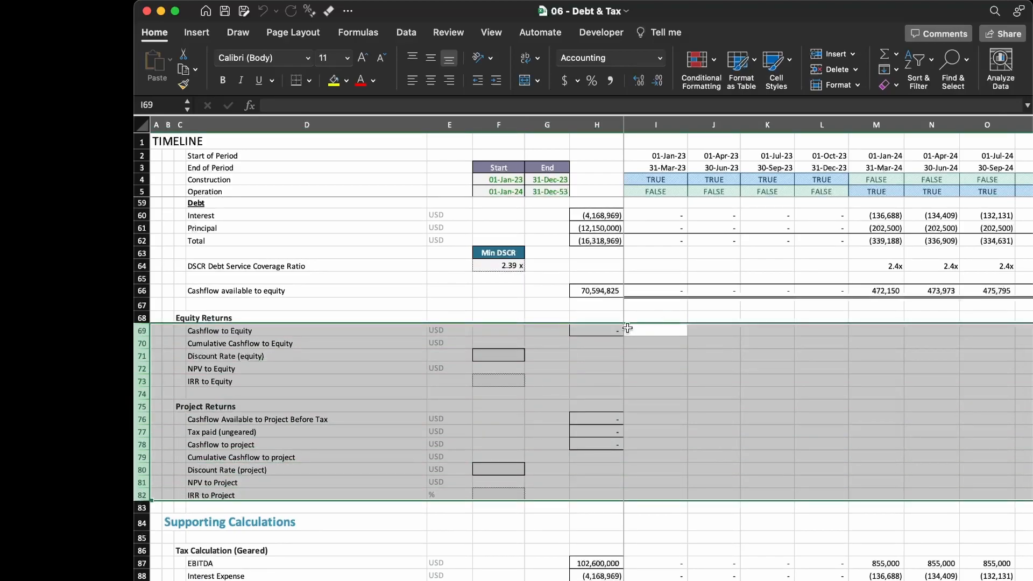
click(420, 337)
key(Up)
key(shift+space)
key(shift+Down)
key(shift+Down)
key(shift+Down)
key(shift+Down)
click(420, 336)
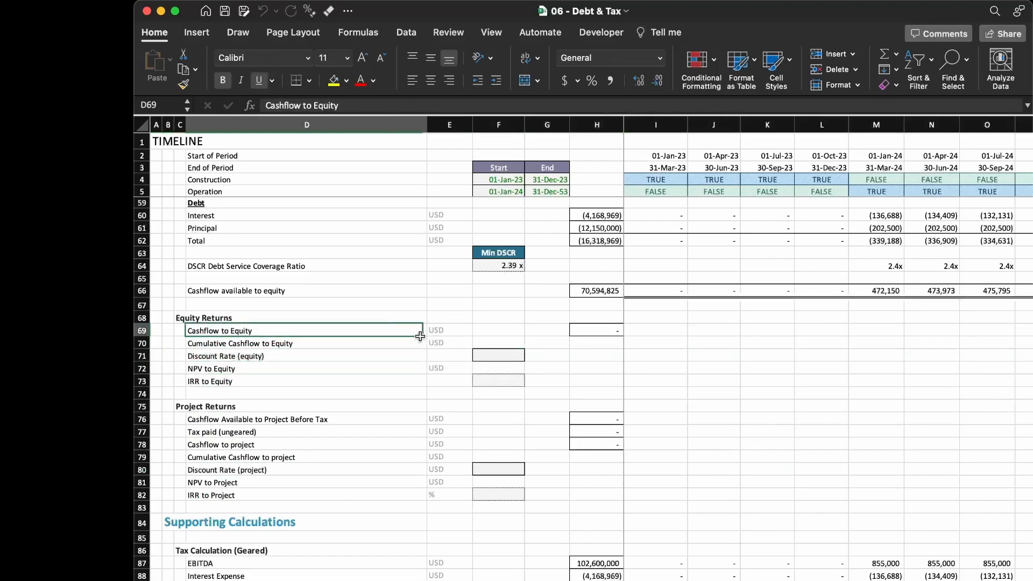
Examine the Equity Returns rows for cashflow, cumulative cashflow, discount rate, NPV and IRR.
key(Right)
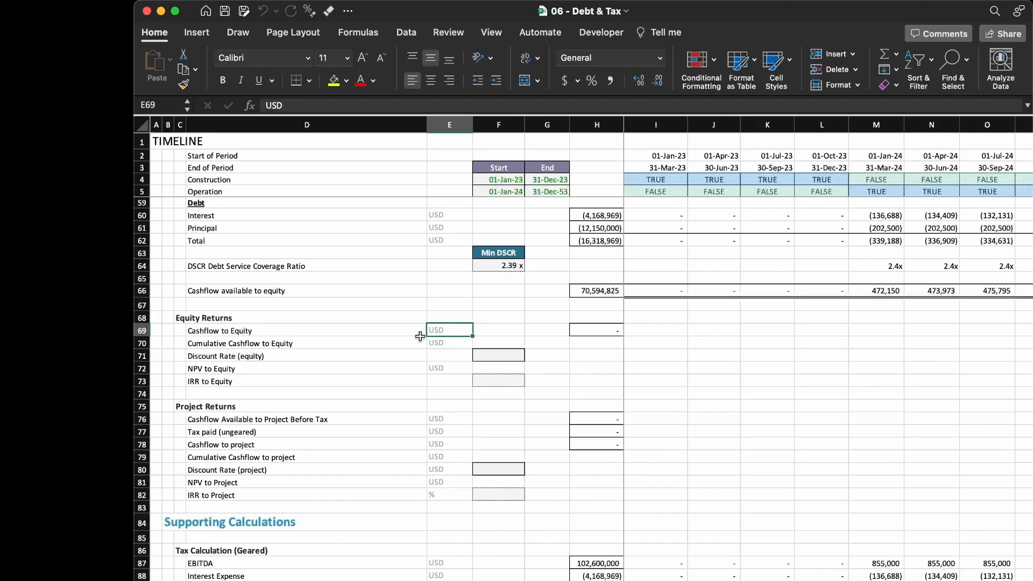
key(shift+space)
key(shift+Down)
key(Left)
key(shift+space)
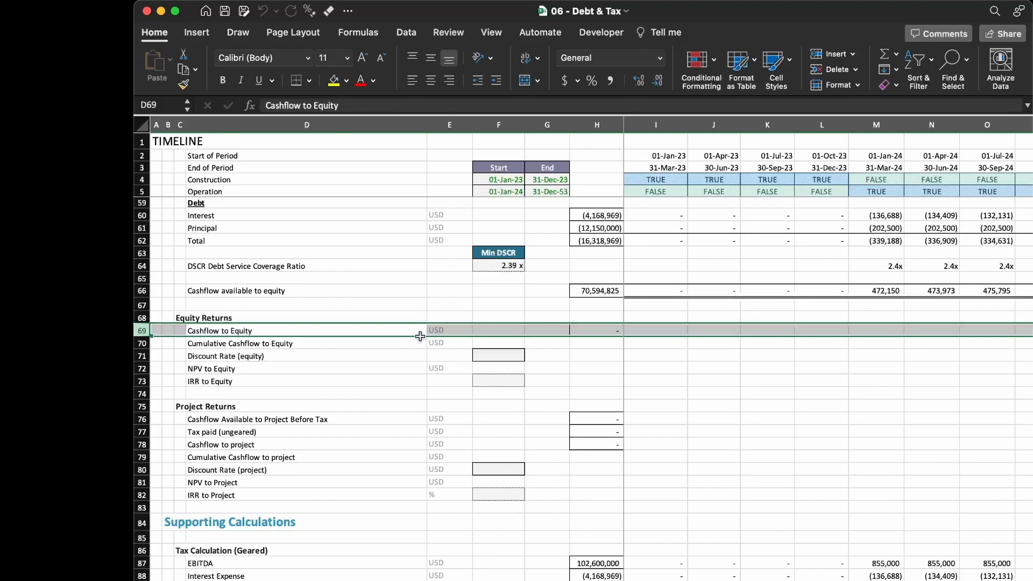
key(Down)
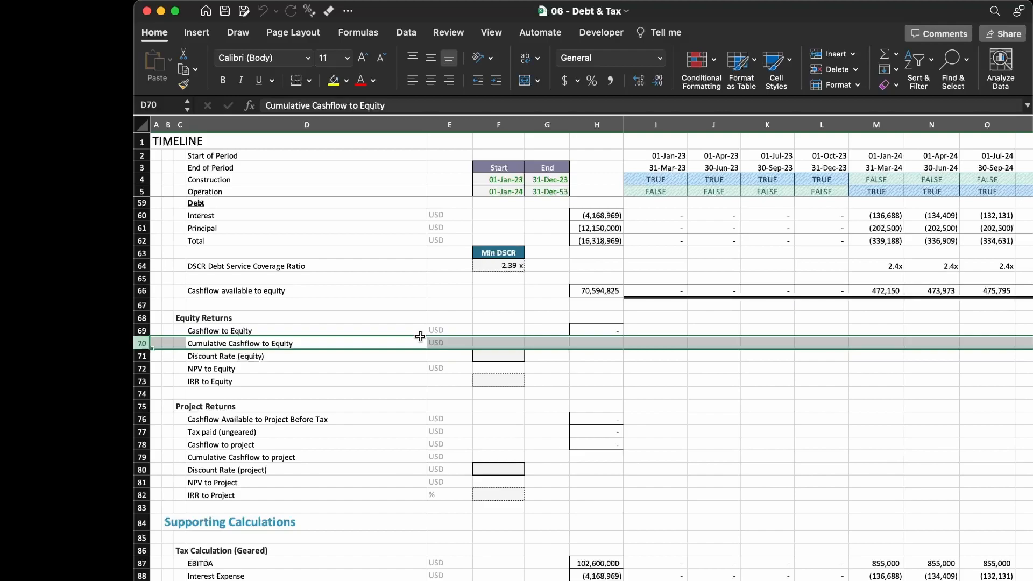
key(Down)
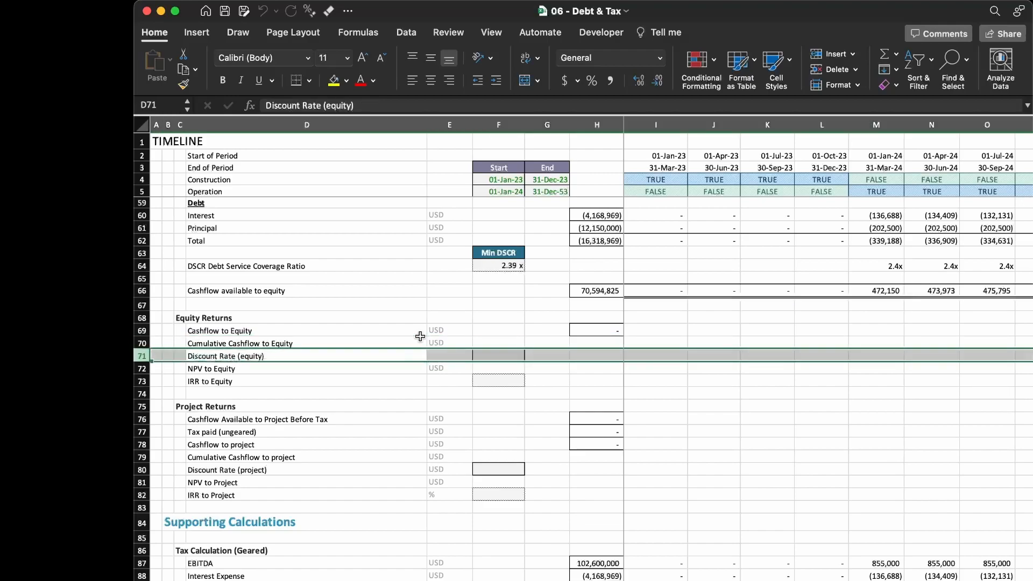
key(Right)
key(Right)
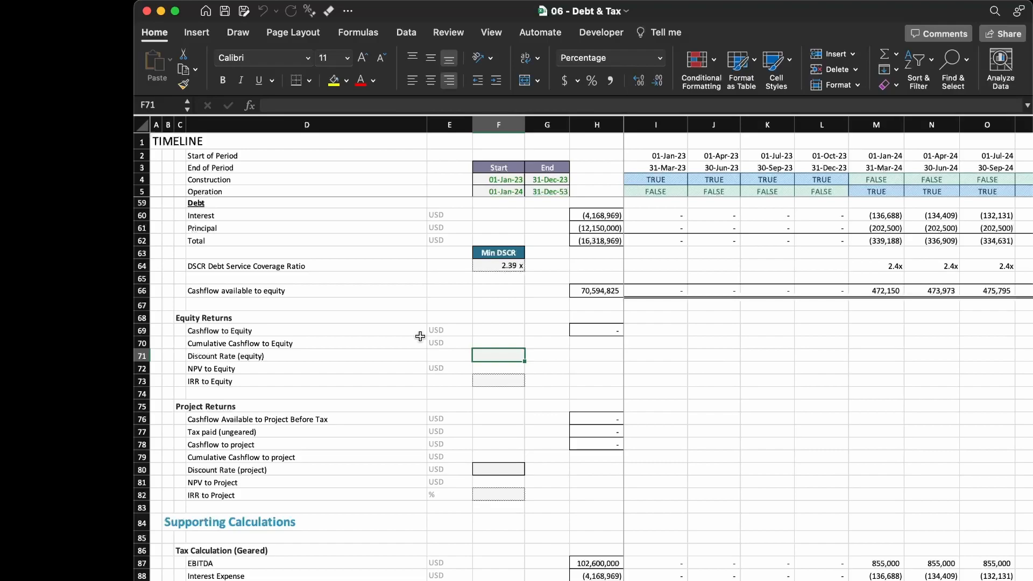
key(shift+space)
key(shift+Down)
key(shift+Down)
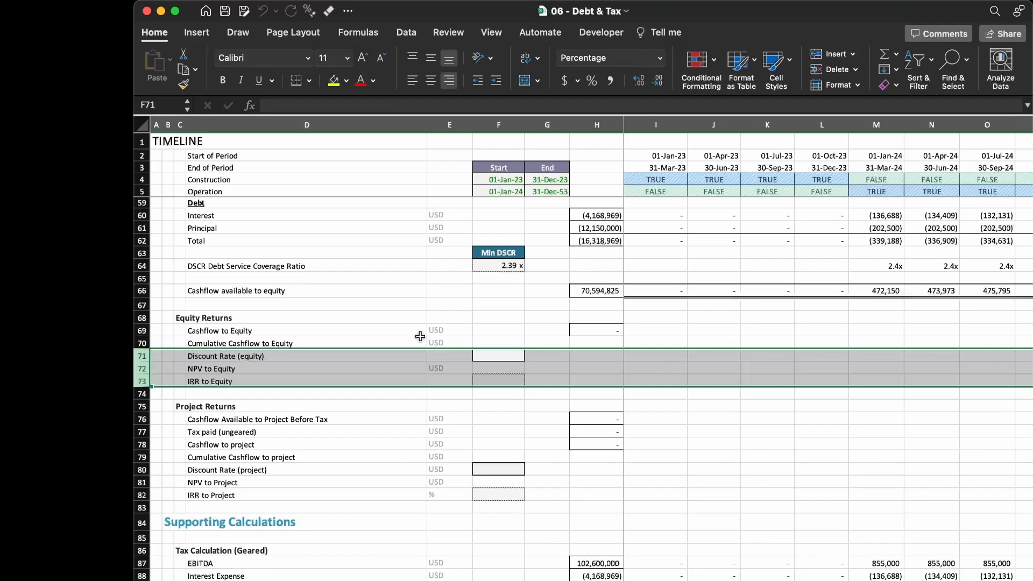
key(Up)
key(Up)
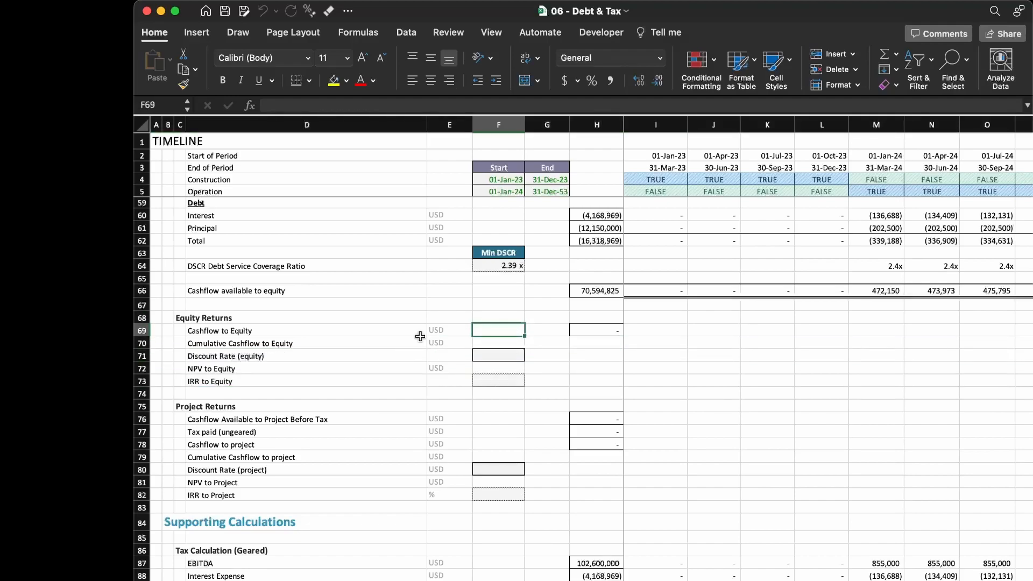
Enter the formula =I26*-1 in I69 so Cashflow to Equity takes the equity funding as an outflow.
key(Right)
key(Right)
key(Right)
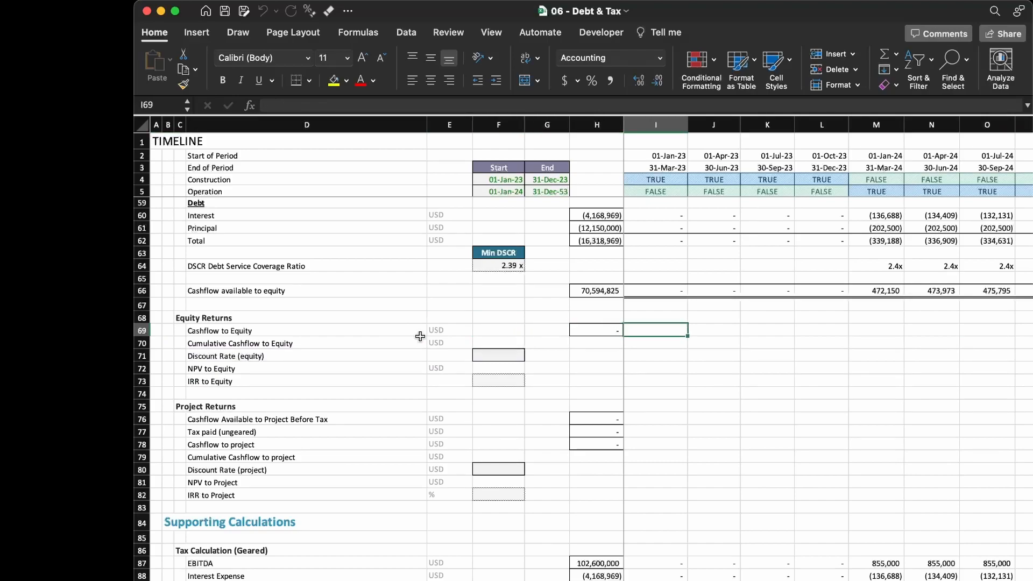
text(=)
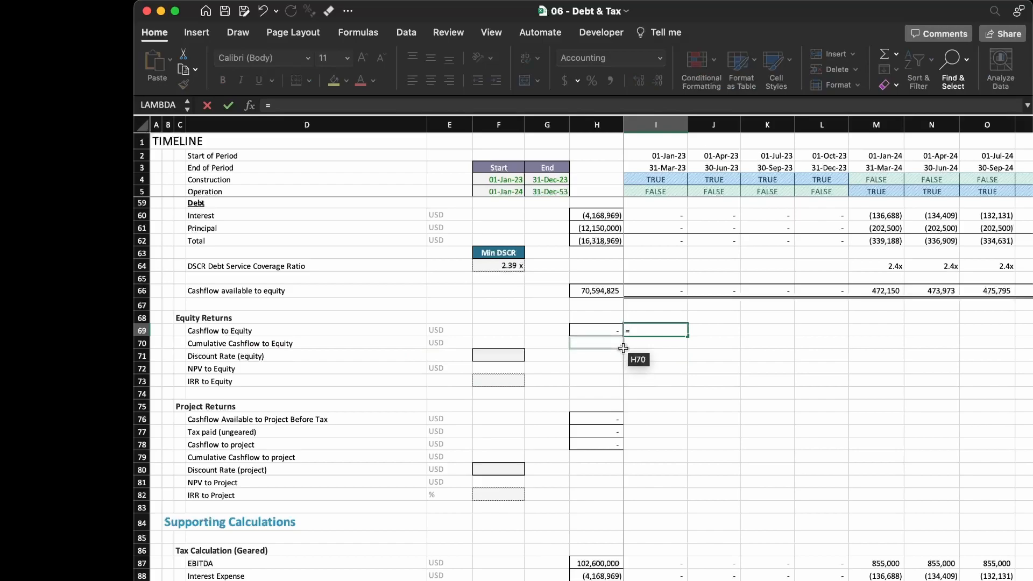
scroll(665, 344, up, 8)
scroll(665, 345, up, 6)
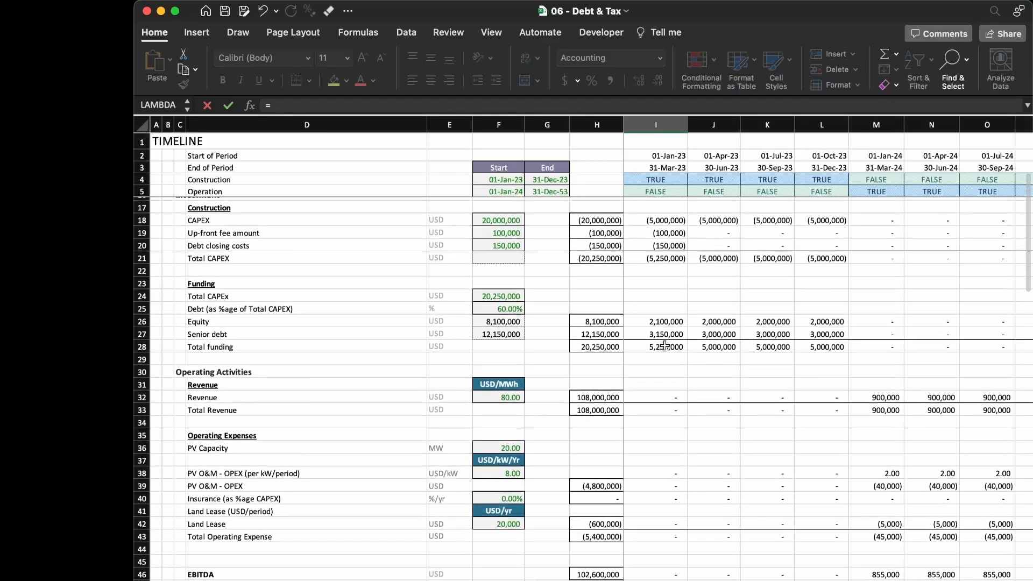
scroll(665, 345, up, 1)
scroll(665, 345, up, 2)
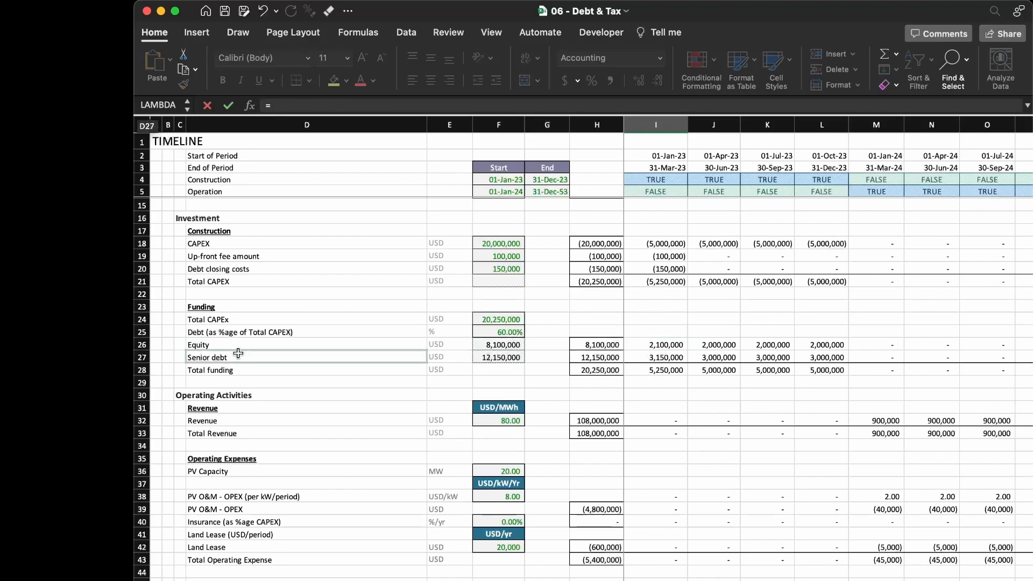
click(663, 345)
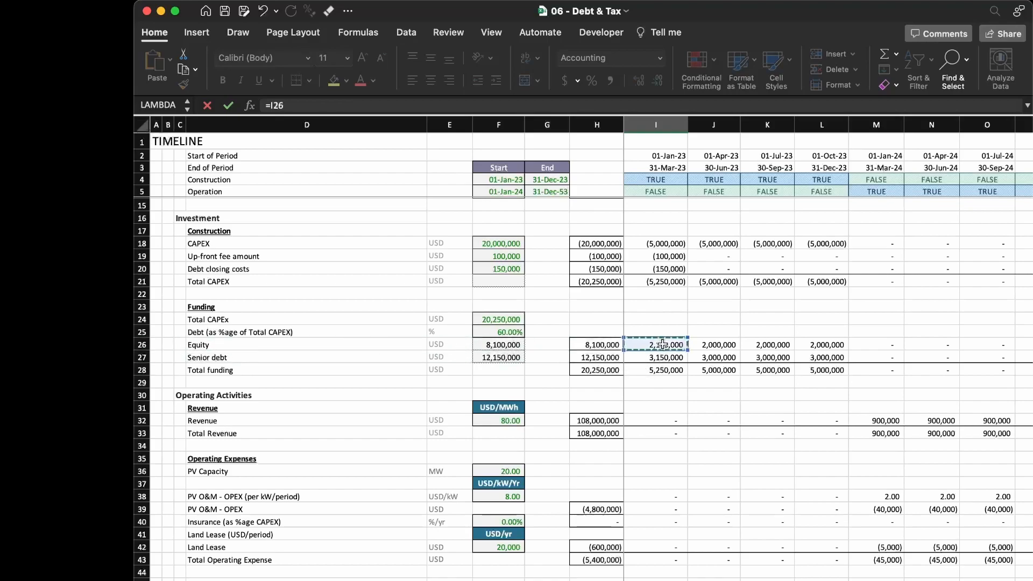
text(*-1)
key(Return)
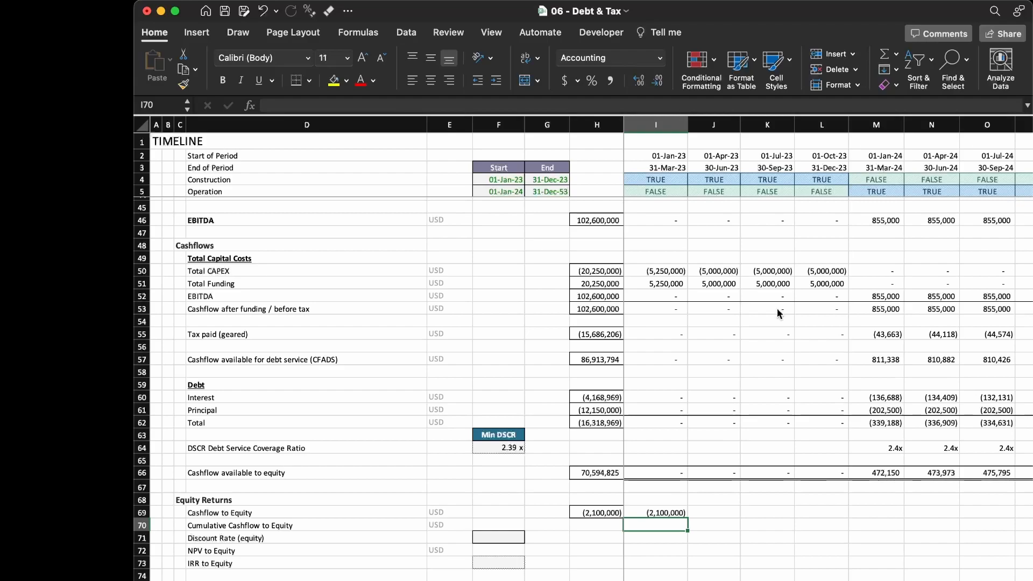
Extend the Cashflow to Equity formula in I69 to =I26*-1+I66, adding the cashflow available to equity.
key(Up)
scroll(778, 313, up, 1)
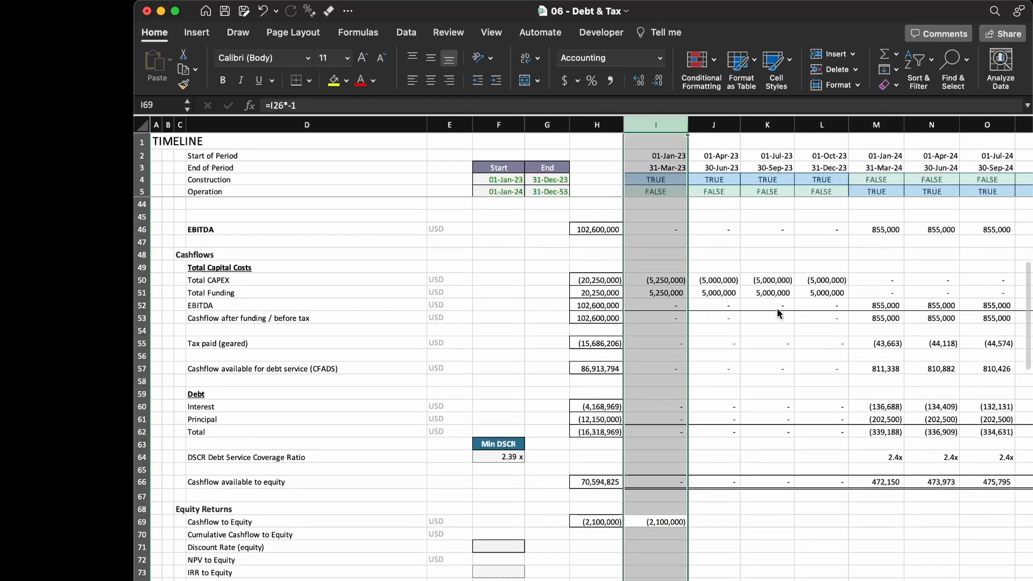
key(Right)
key(Right)
key(Right)
key(Right)
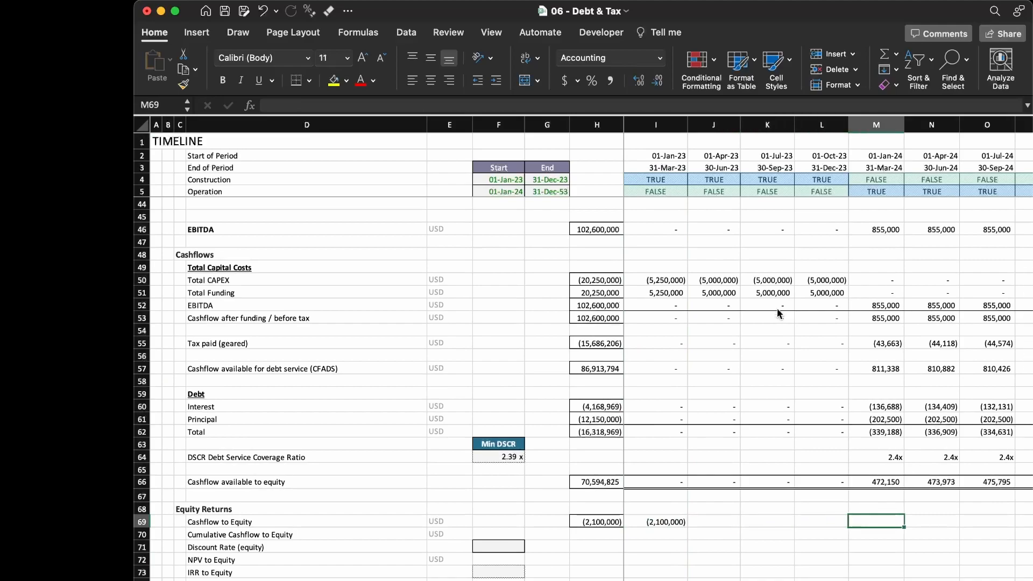
key(Left)
key(Left)
key(Left)
key(Left)
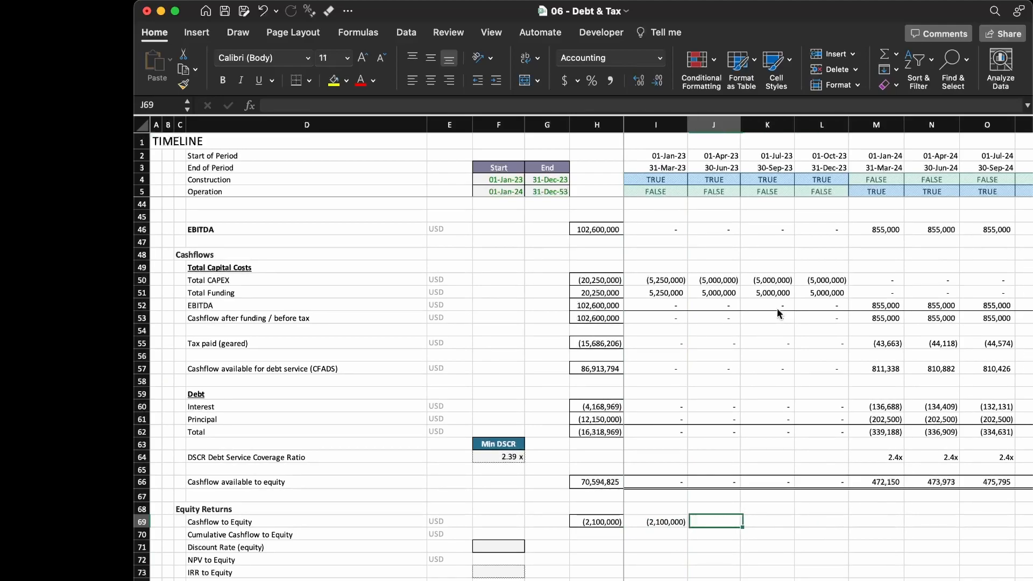
key(F2)
text(+)
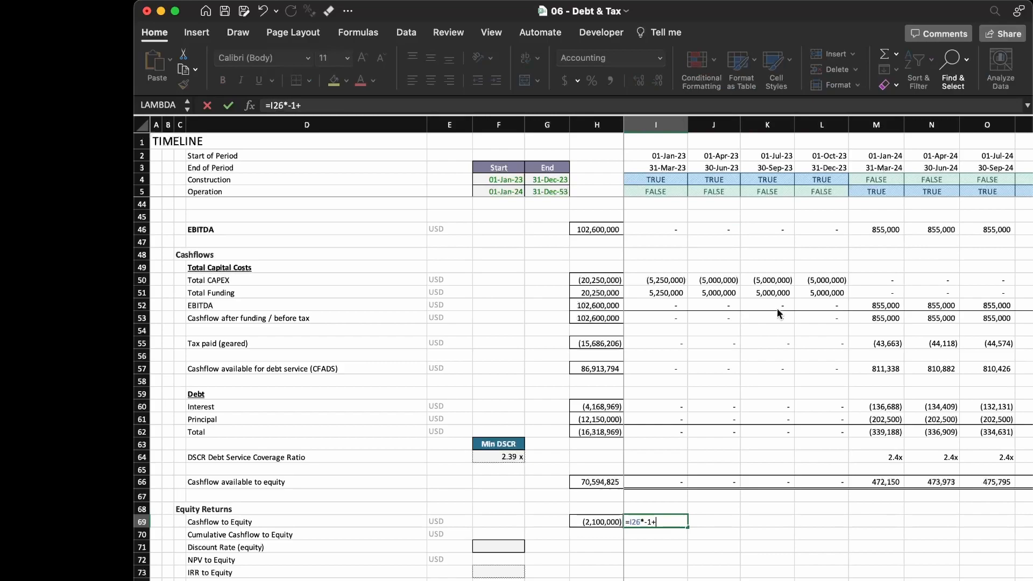
click(662, 475)
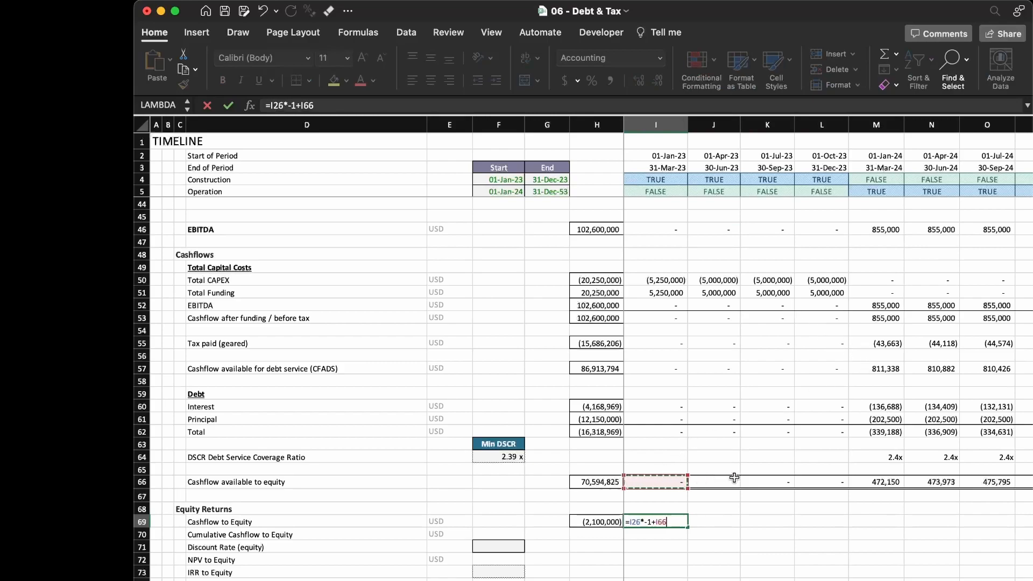
key(Return)
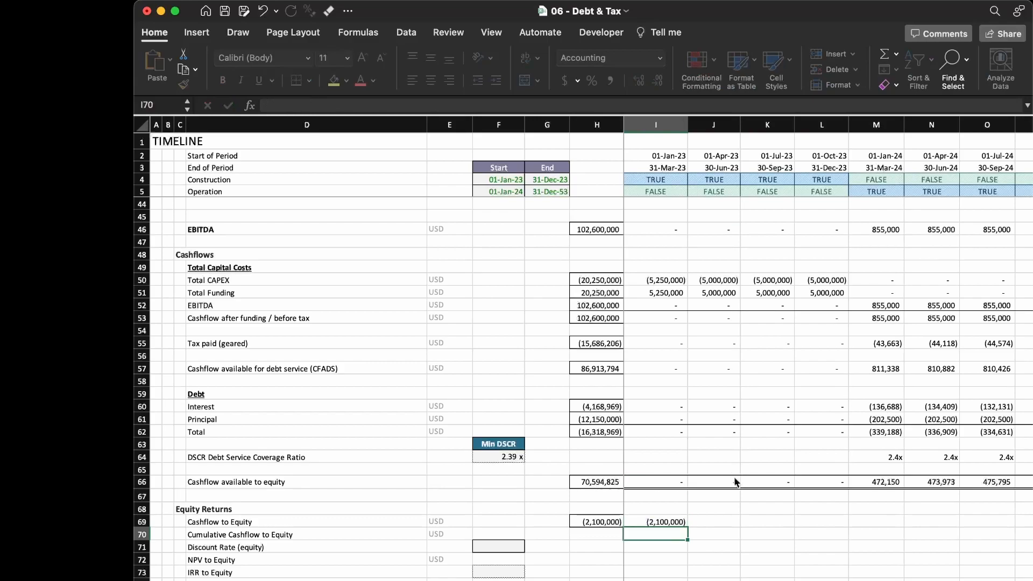
Copy the Cashflow to Equity formula from I69 across all remaining periods of row 69.
key(Up)
key(cmd+c)
key(ctrl+shift+Right)
key(cmd+v)
key(Escape)
key(ctrl+Left)
key(shift+space)
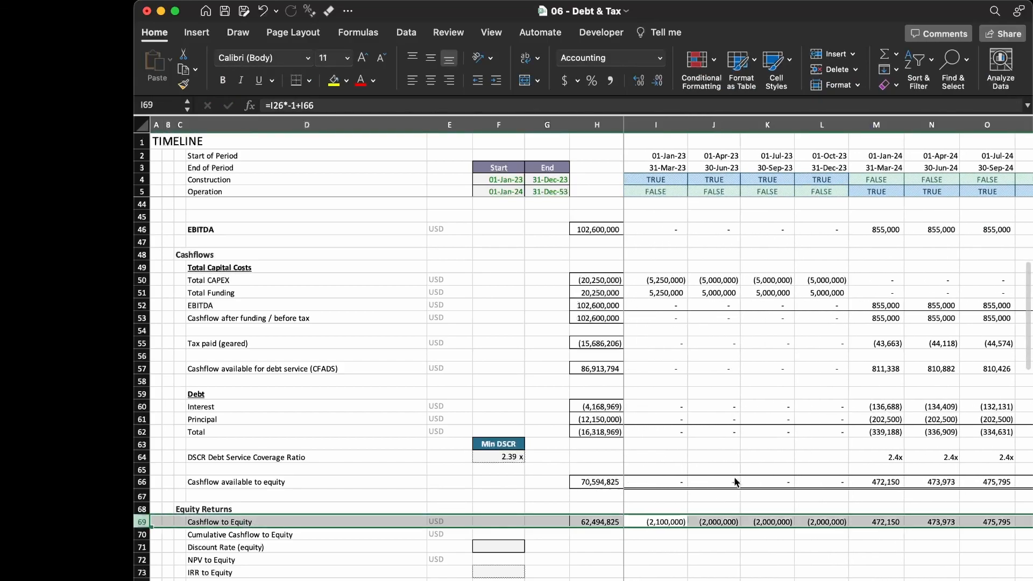
Enter the running total =SUM($I$69:I69) in I70 for Cumulative Cashflow to Equity.
key(Down)
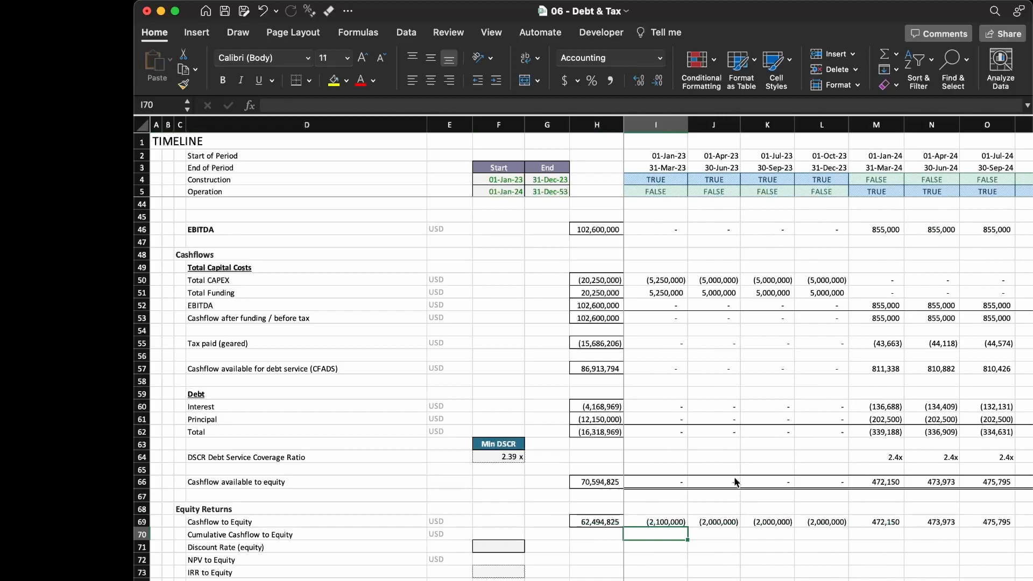
text(=SUM()
key(Up)
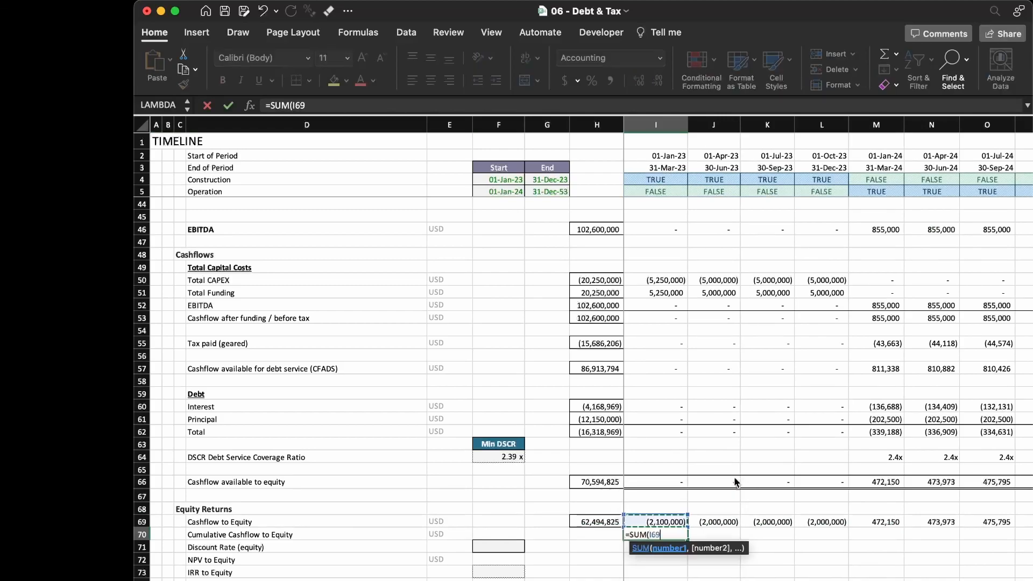
key(F4)
text(:)
key(Up)
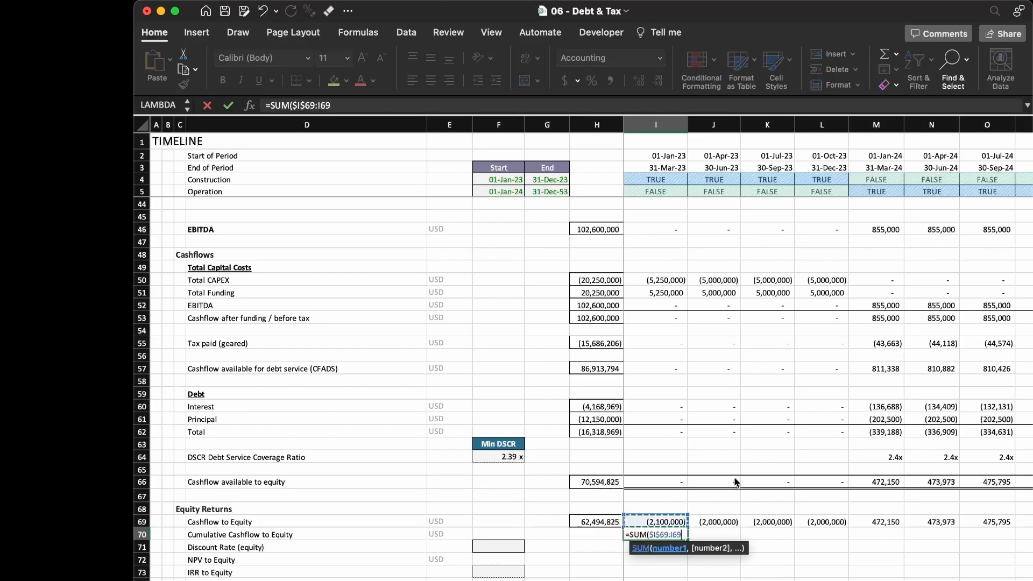
text())
key(Return)
Fill the cumulative cashflow formula from I70 across to M70 and check its expanding range in M70.
key(Up)
key(shift+Right)
key(ctrl+r)
key(Right)
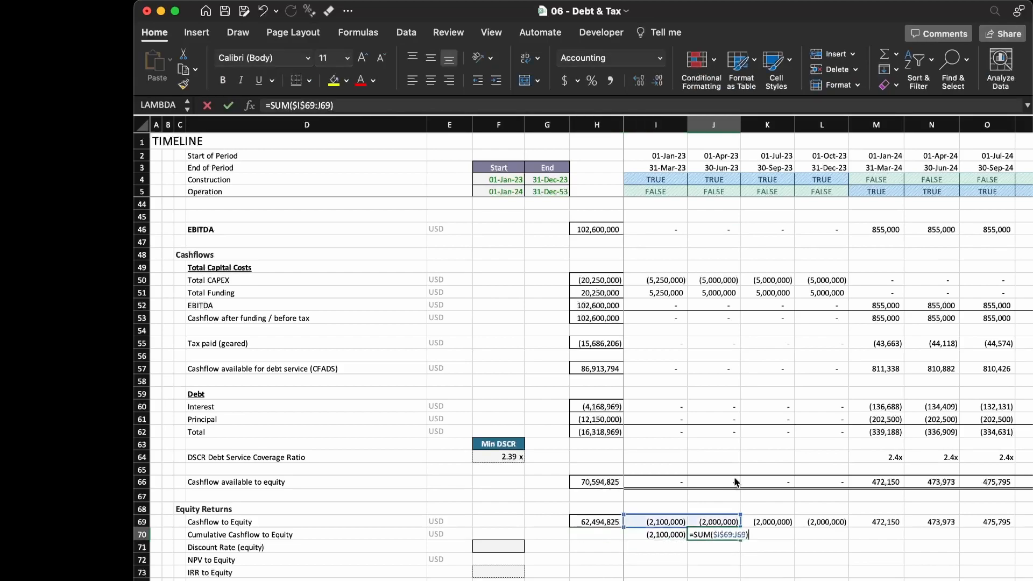
key(shift+Right)
key(shift+Right)
key(shift+Right)
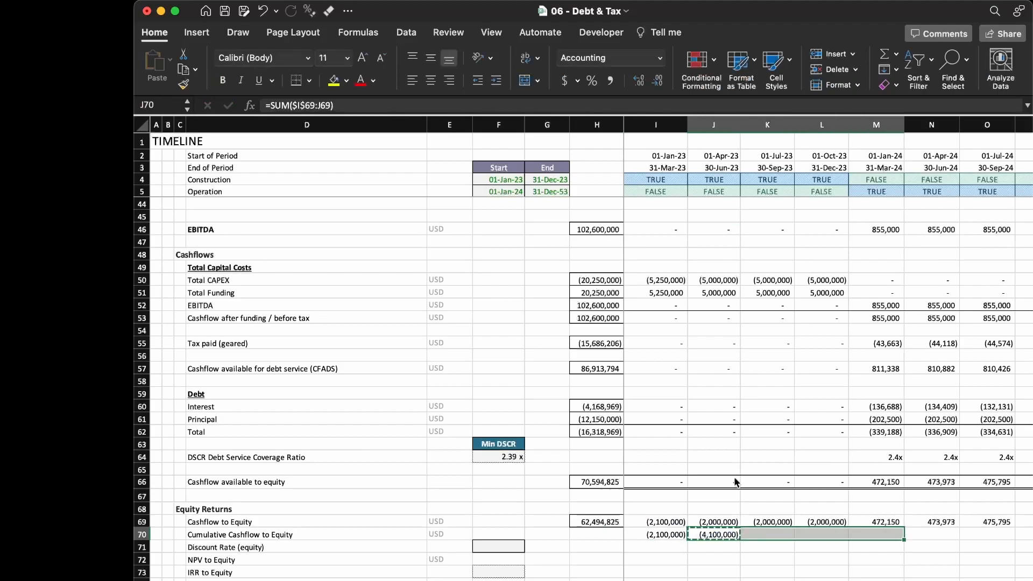
key(ctrl+r)
key(Right)
key(Right)
key(Right)
key(F2)
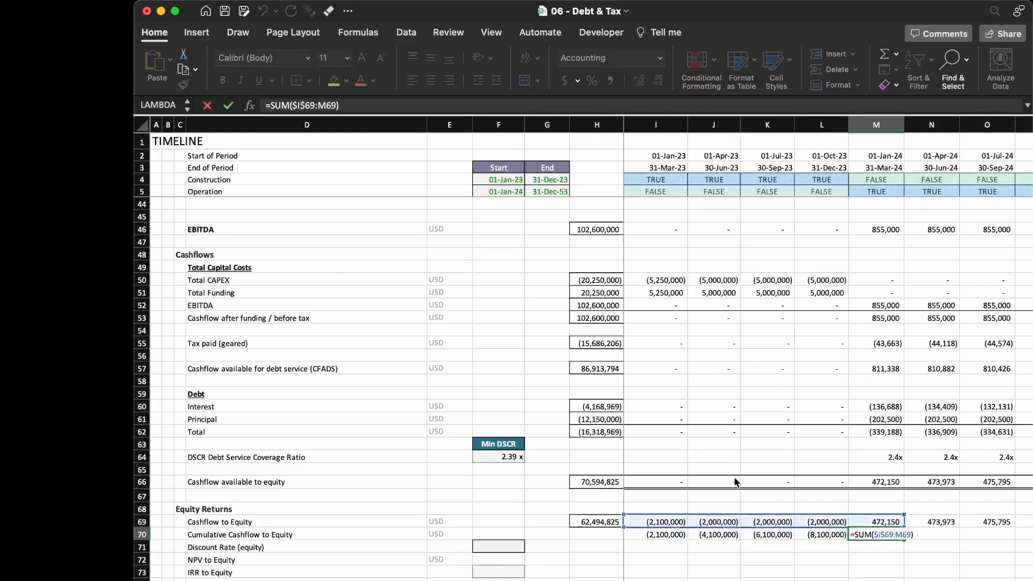
key(Escape)
Copy the cumulative cashflow formula from M70 across the rest of the timeline in row 70.
key(ctrl+c)
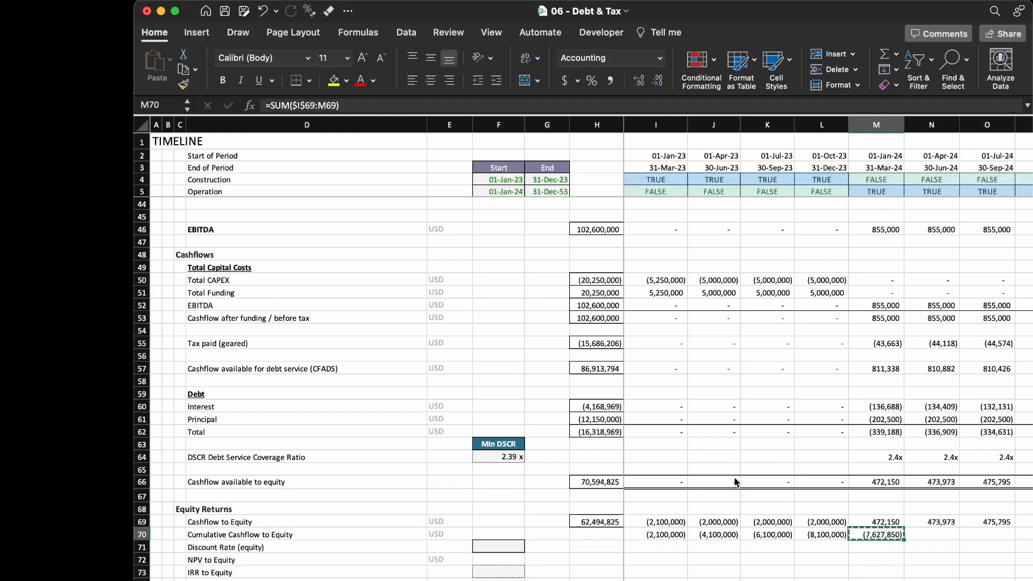
key(ctrl+shift+Right)
key(ctrl+v)
key(Escape)
key(Left)
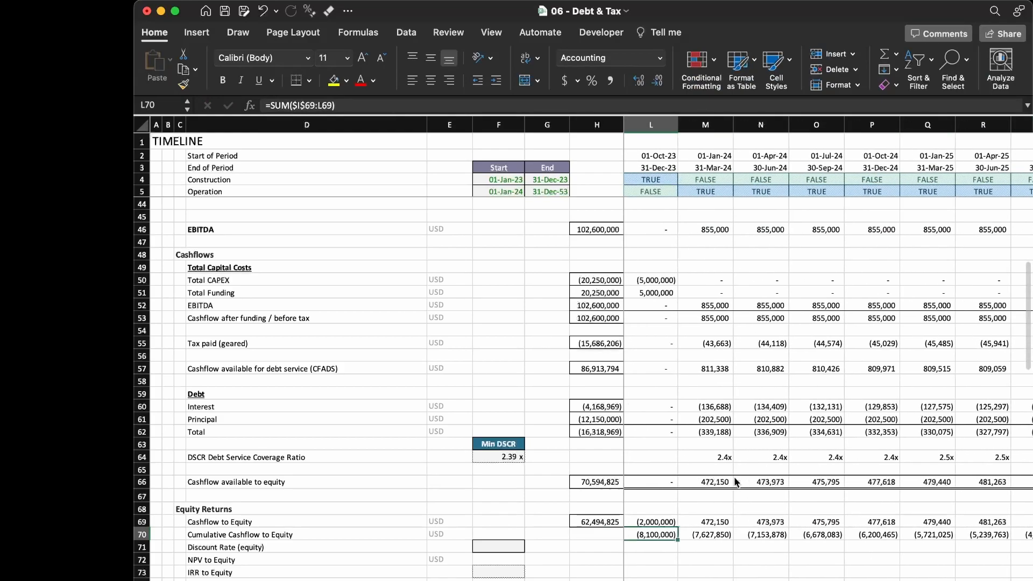
Check the Cumulative Cashflow to Equity values at the final and first periods of the timeline.
key(ctrl+Right)
key(Left)
key(Left)
key(Left)
key(Left)
key(Left)
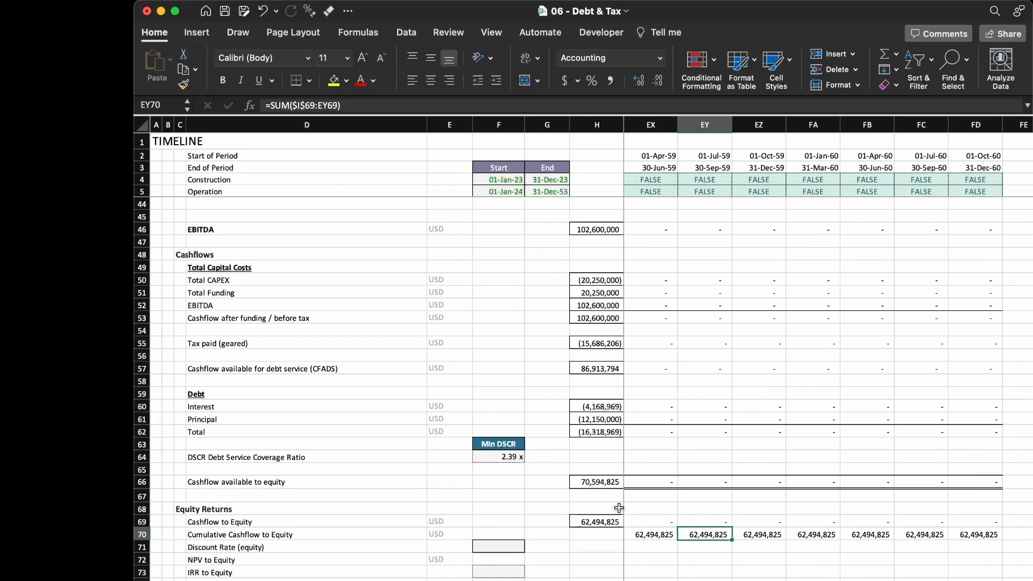
key(ctrl+Left)
key(Right)
key(Left)
key(Left)
key(Right)
key(Right)
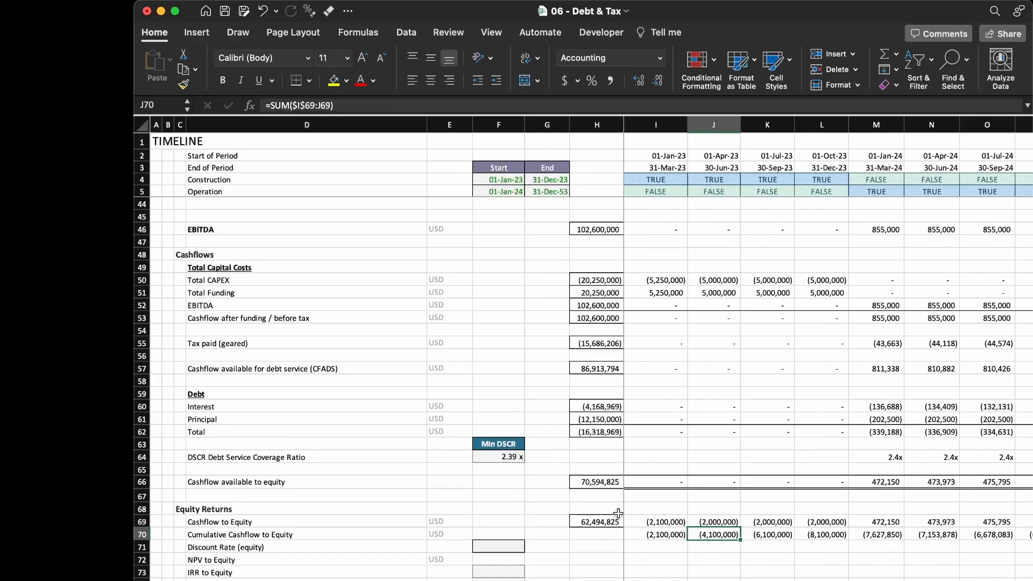
Find the Equity Return assumption in the Economic section of the Inputs sheet, for use as the equity discount rate in F71.
key(shift+space)
key(Down)
key(Left)
key(Left)
key(Left)
key(Left)
key(Left)
key(Left)
key(Left)
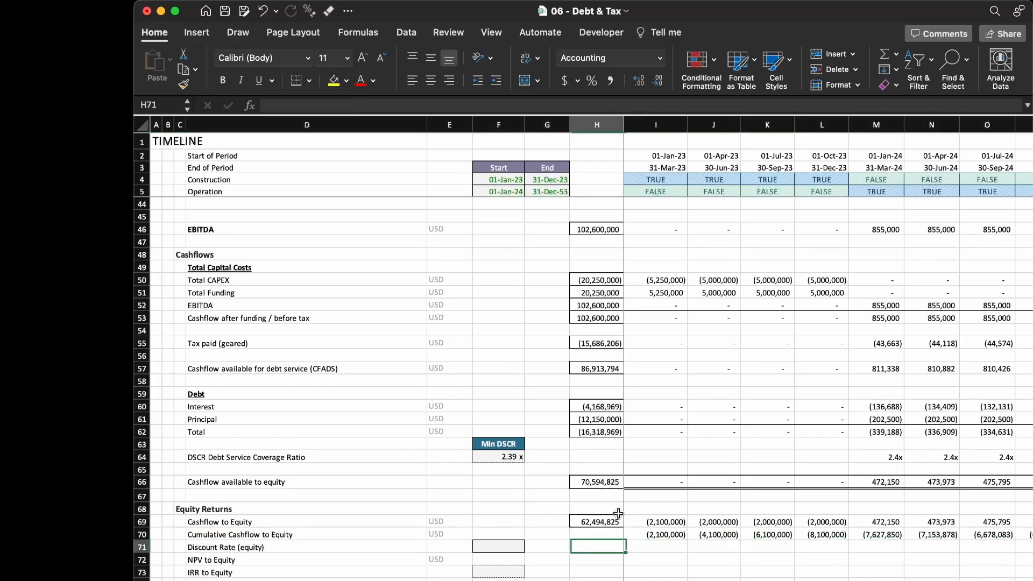
key(Right)
key(Right)
key(Right)
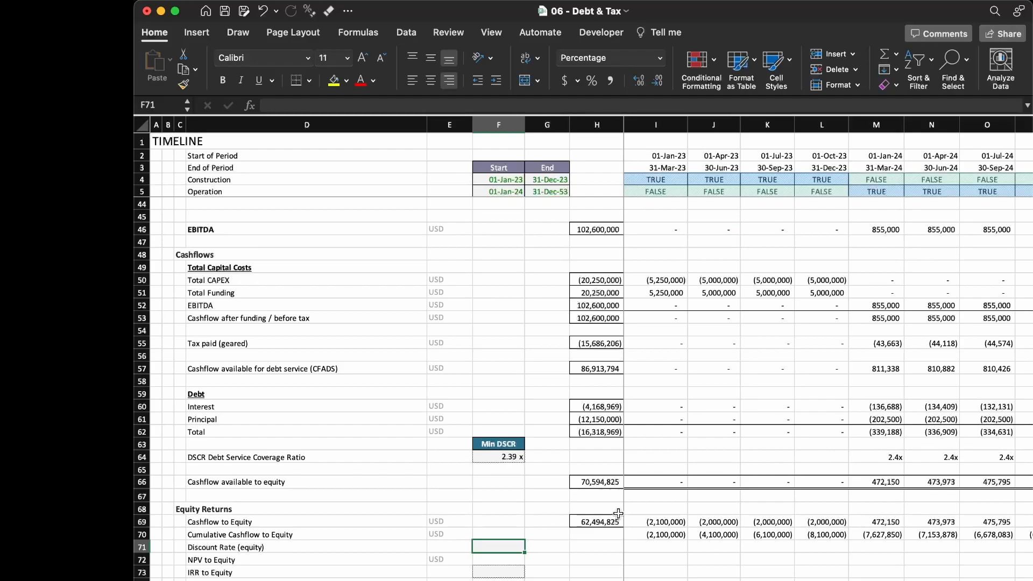
key(ctrl+Page_Up)
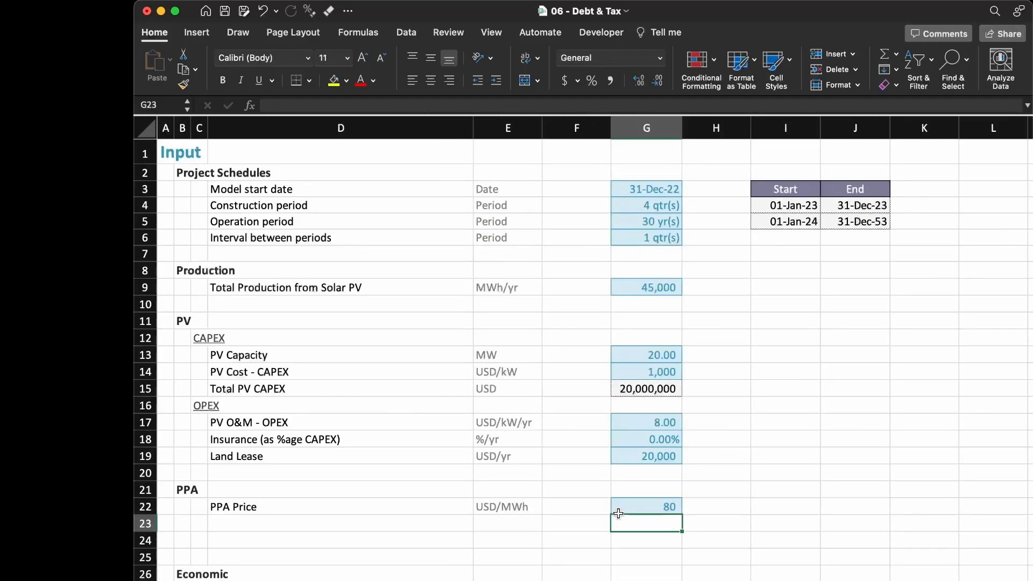
scroll(618, 513, down, 6)
scroll(618, 513, down, 3)
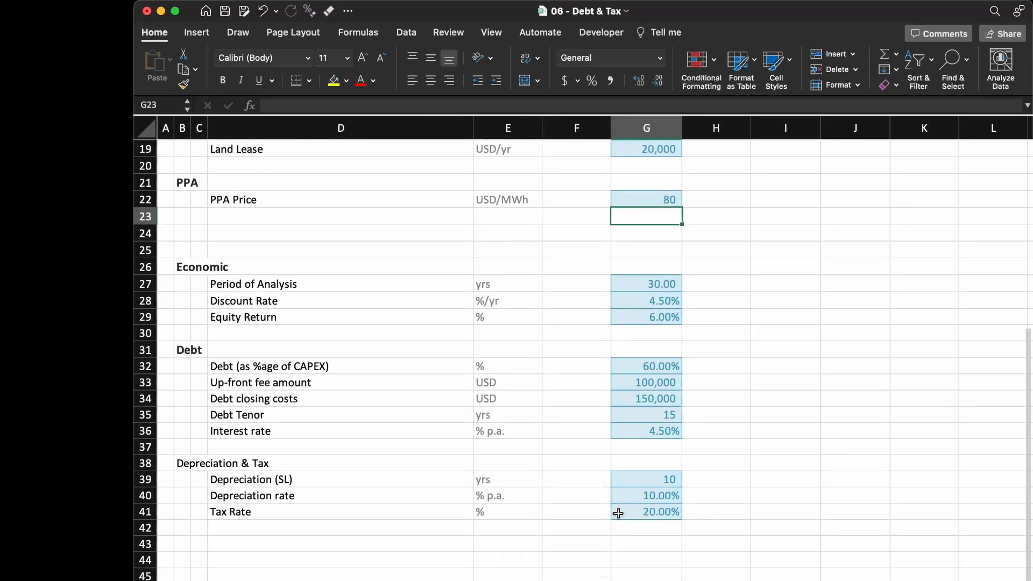
scroll(618, 513, up, 5)
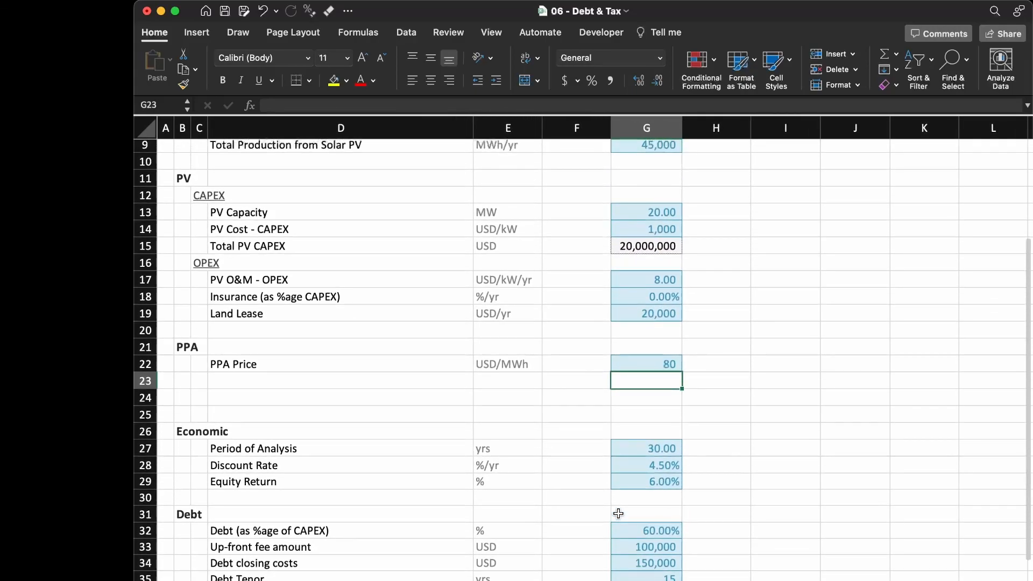
click(667, 485)
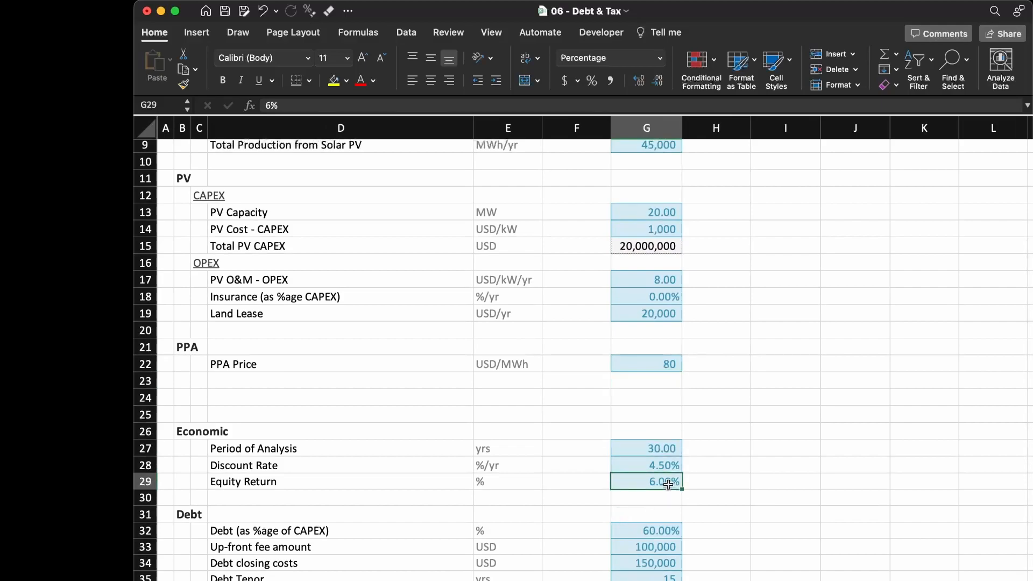
Rename the Equity Return label in D29 of the Inputs sheet as Equity Hurdle Rate.
key(Left)
key(Left)
key(Left)
key(Left)
key(Right)
text(Equity )
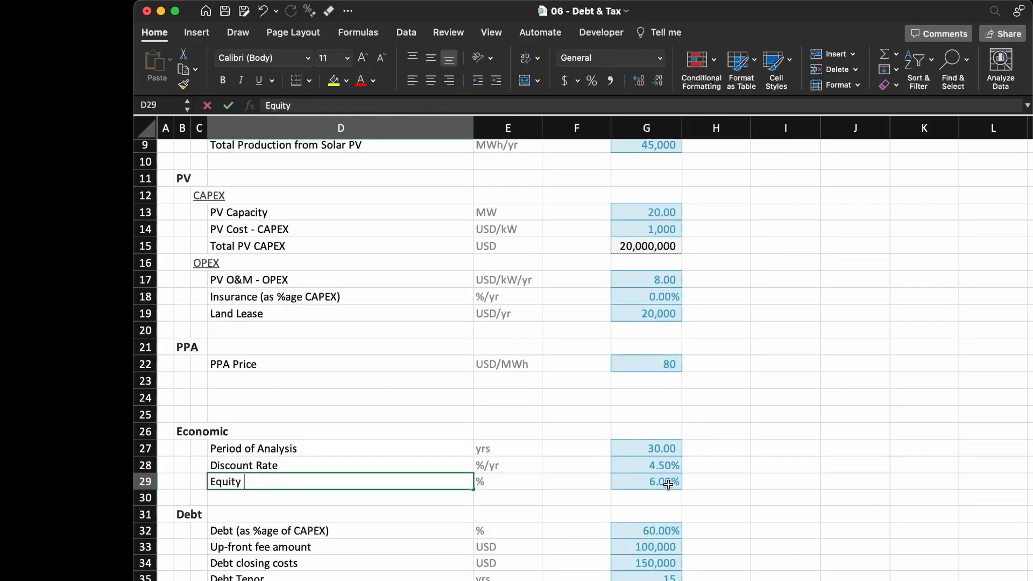
text(Hurdle Rate)
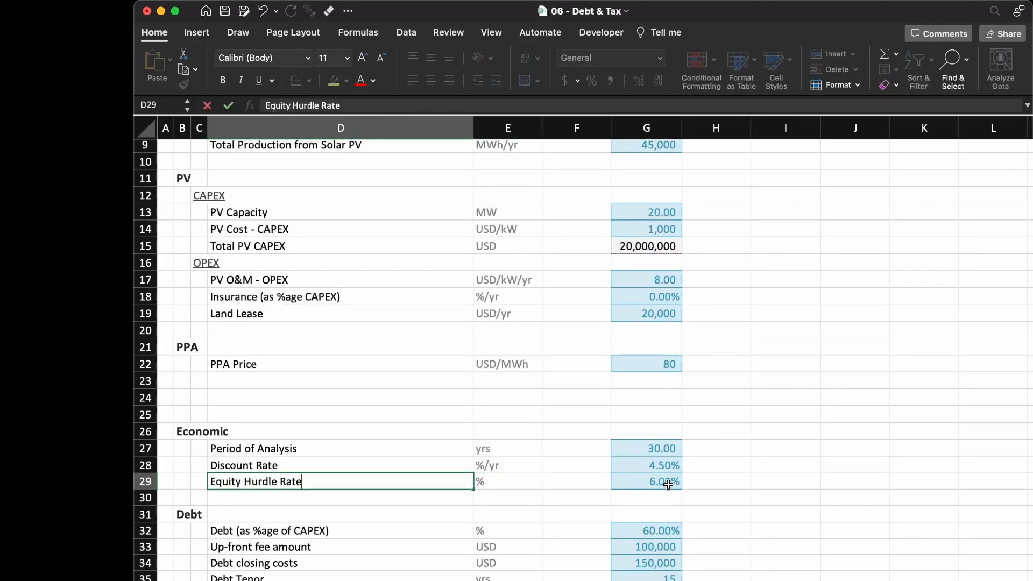
key(Return)
Copy the Equity Hurdle Rate label from the Inputs sheet over the Discount Rate (equity) label in D71 of the timeline sheet.
key(Up)
key(super+c)
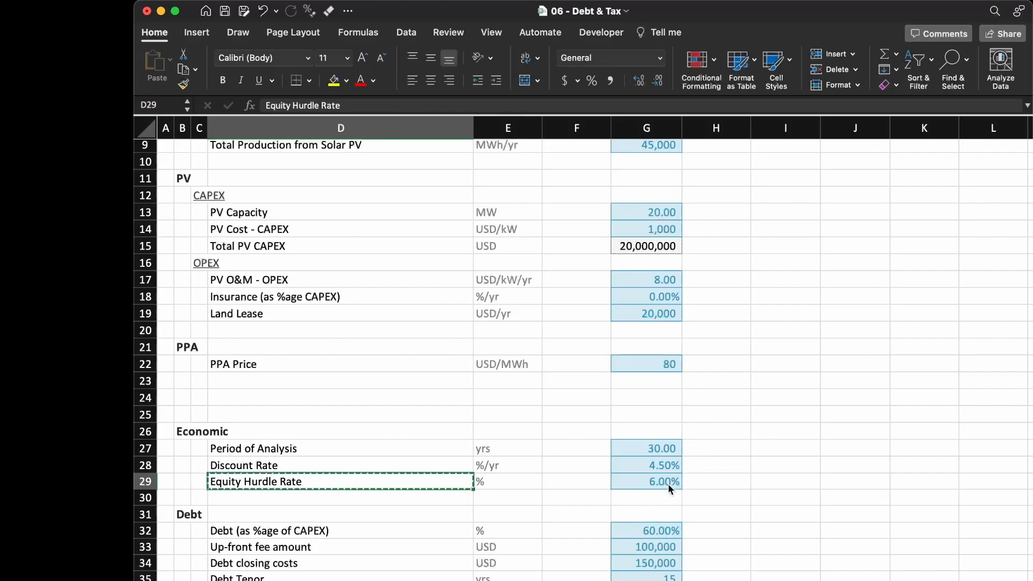
key(ctrl+Page_Down)
key(Left)
key(Left)
key(Left)
key(Right)
key(super+v)
Link F71 on the timeline sheet to the equity hurdle rate input with =Inputs!G29.
key(Right)
key(Right)
text(=)
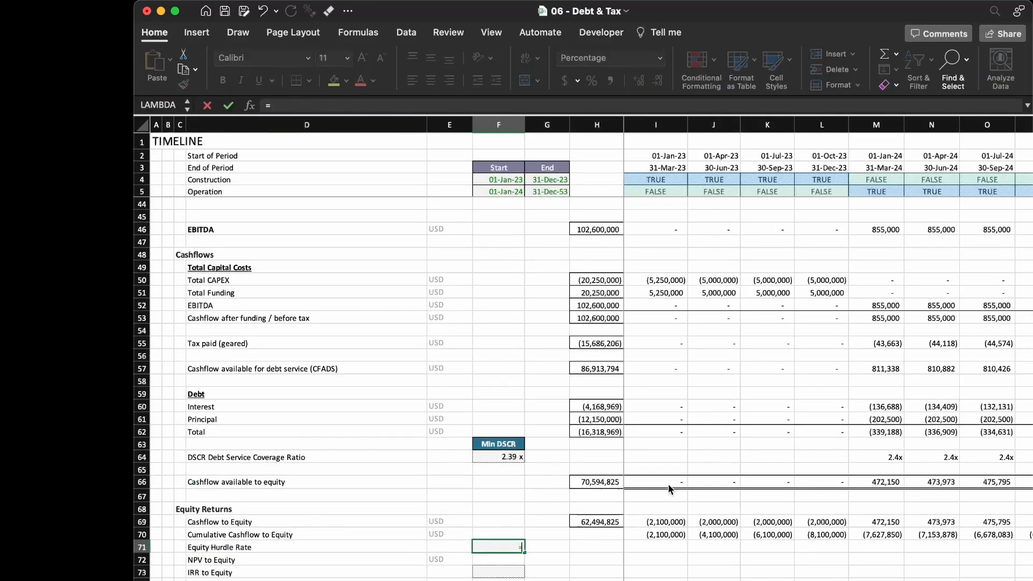
key(ctrl+Page_Up)
click(667, 483)
key(Return)
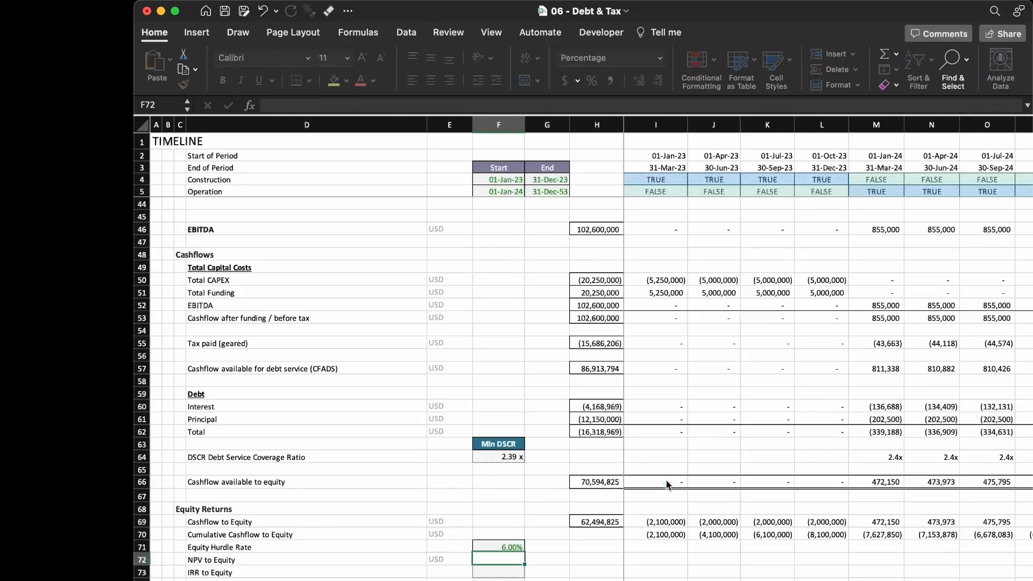
key(Up)
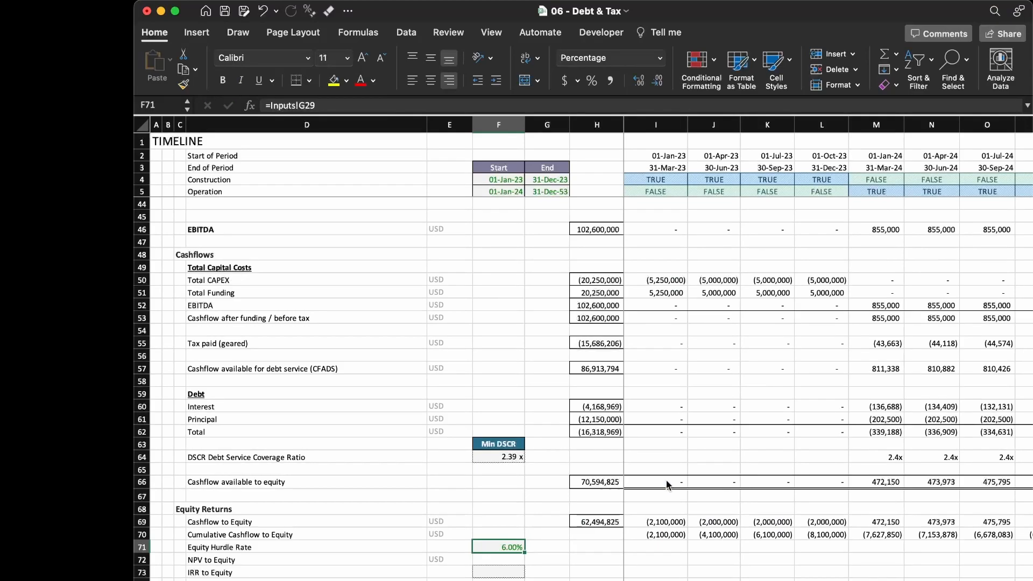
key(Right)
key(Right)
key(Right)
key(Down)
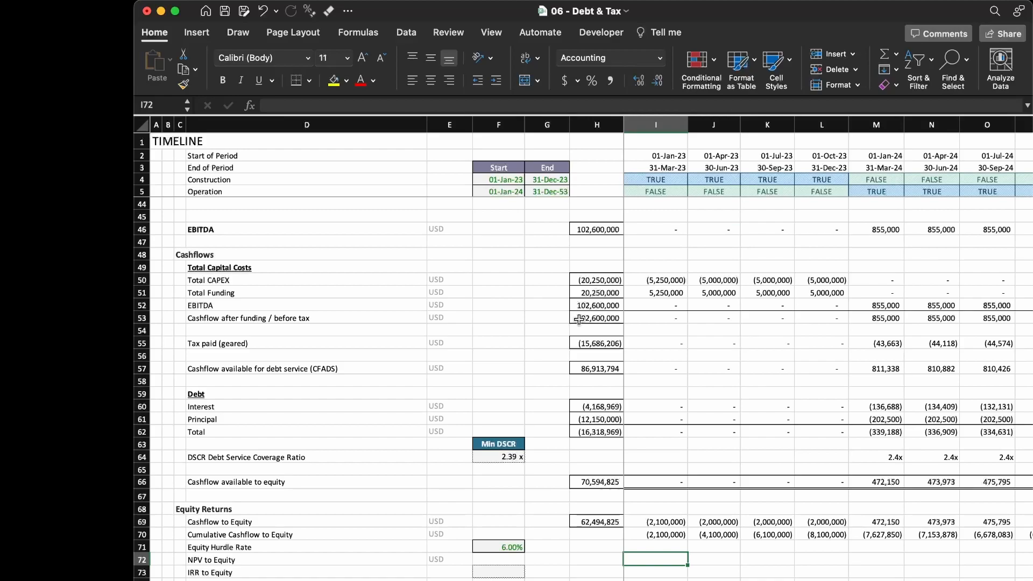
key(Up)
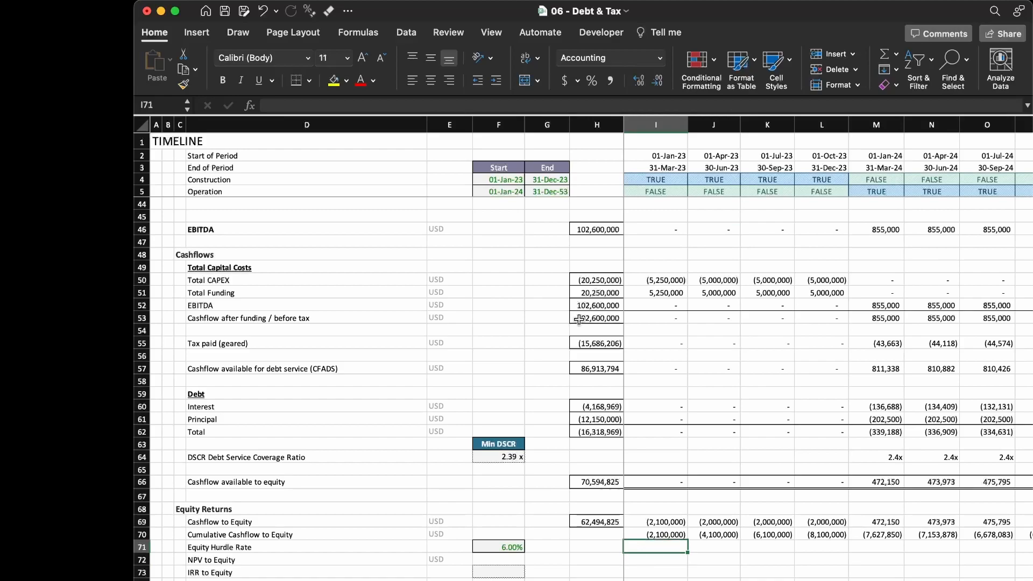
key(Left)
key(Left)
key(Left)
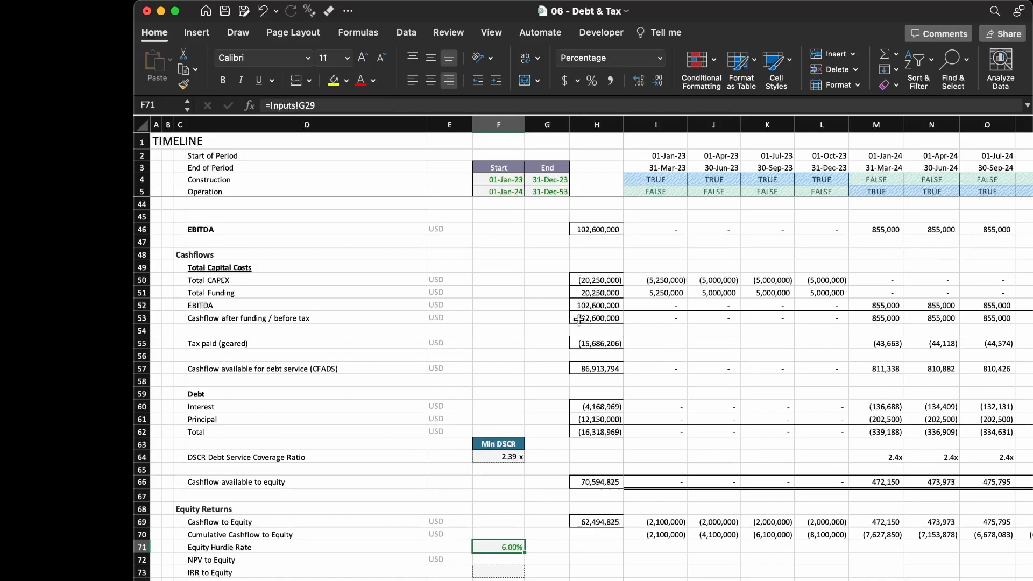
Enter "% p.a." as the Equity Hurdle Rate unit in E71.
key(Right)
key(Right)
key(Left)
key(Left)
key(Left)
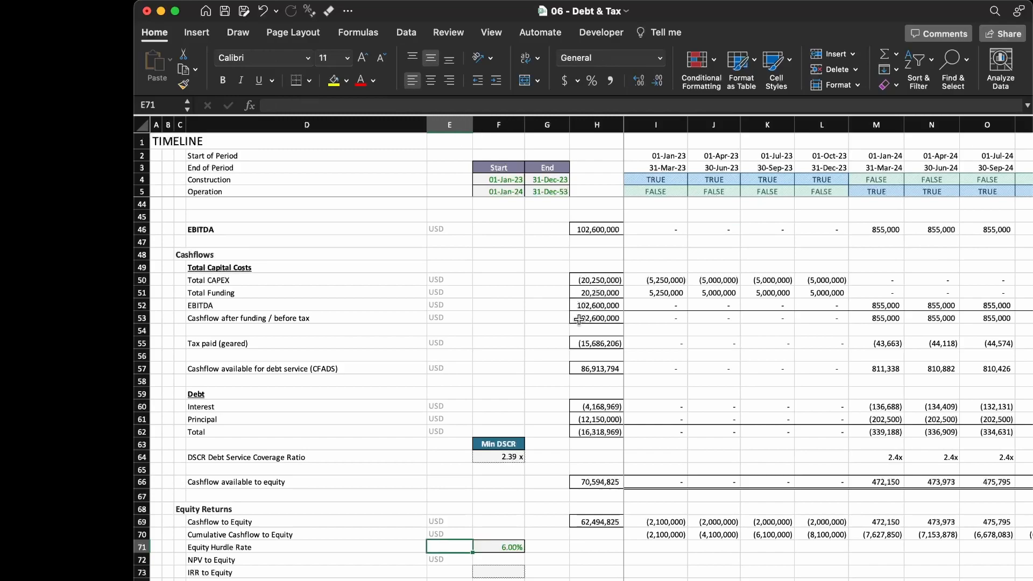
text(% pa.)
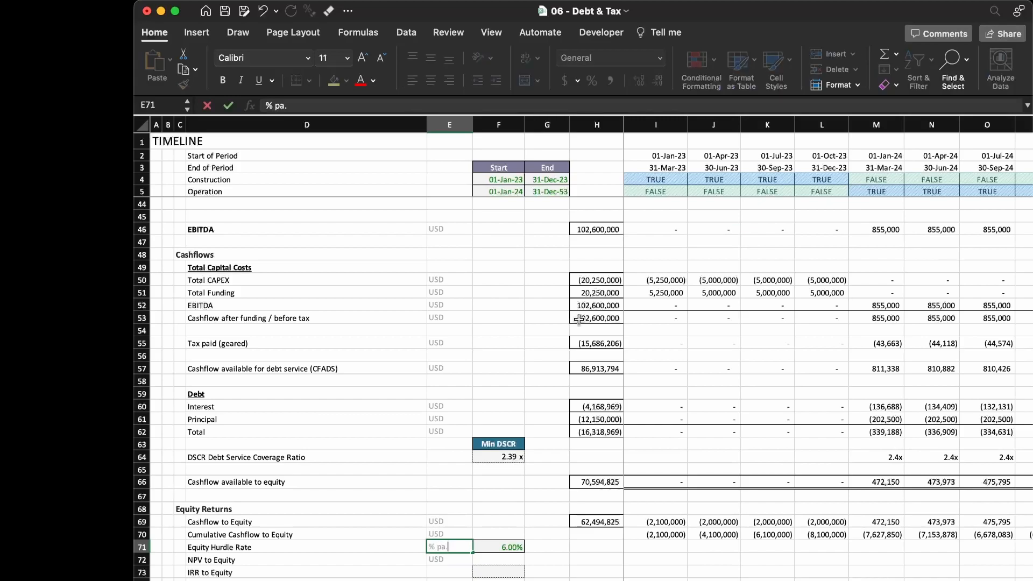
key(BackSpace)
key(BackSpace)
text(.a.)
key(Return)
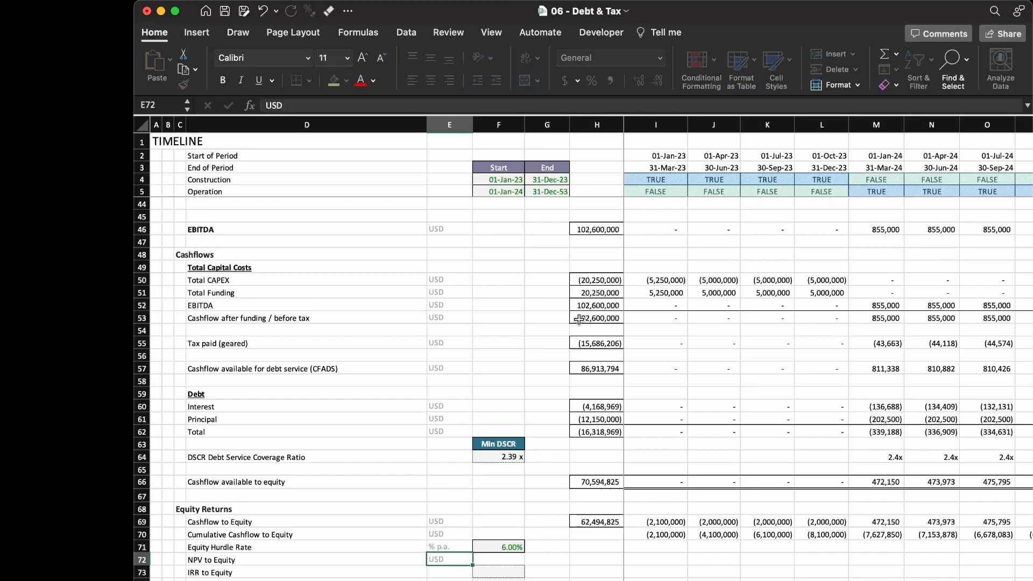
Change the Equity Hurdle Rate unit in E29 of the Inputs sheet to "% p.a." and return to the timeline sheet.
key(Up)
key(ctrl+Page_Up)
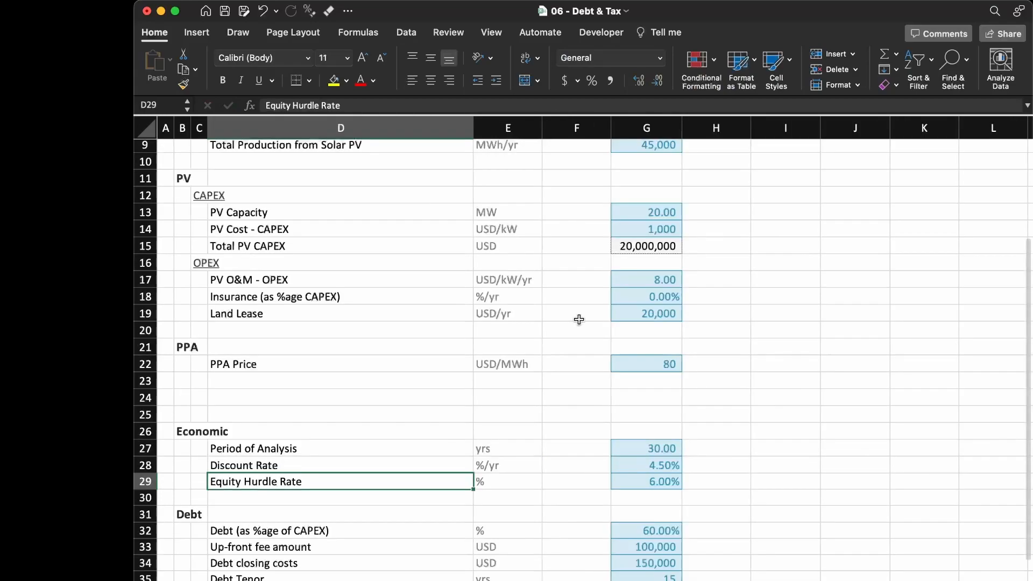
key(Right)
text(% p.a)
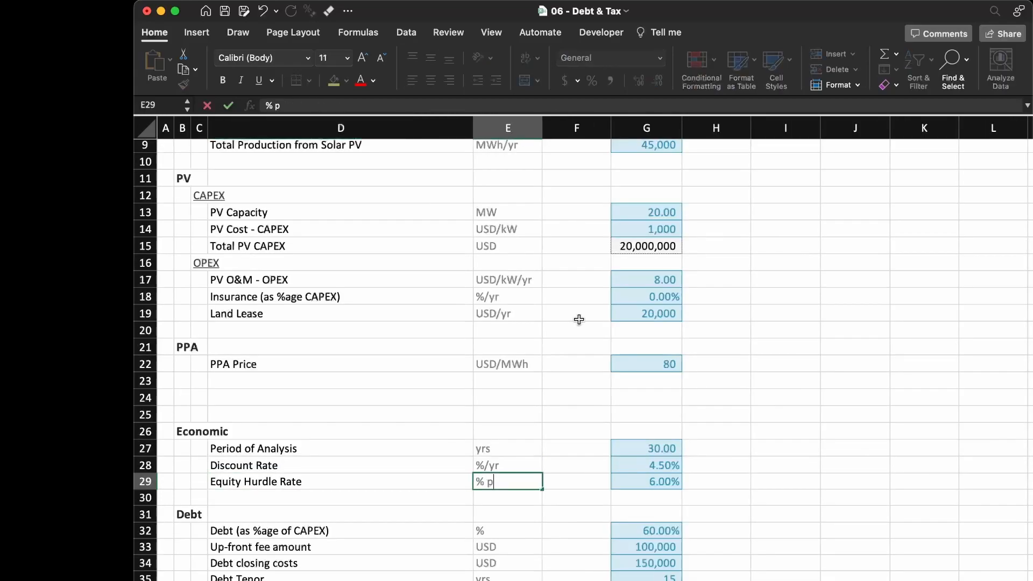
key(BackSpace)
text(.a.)
key(Return)
key(ctrl+Page_Down)
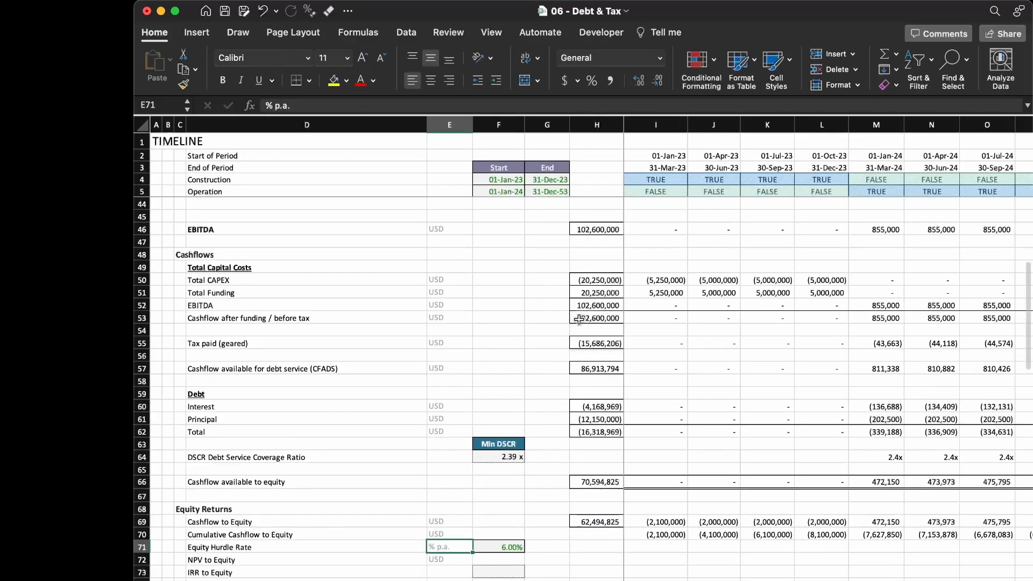
Start an XNPV formula in I72 for NPV to Equity, using the equity hurdle rate $F$71 as the rate.
key(Right)
key(Right)
key(Right)
key(Down)
key(Right)
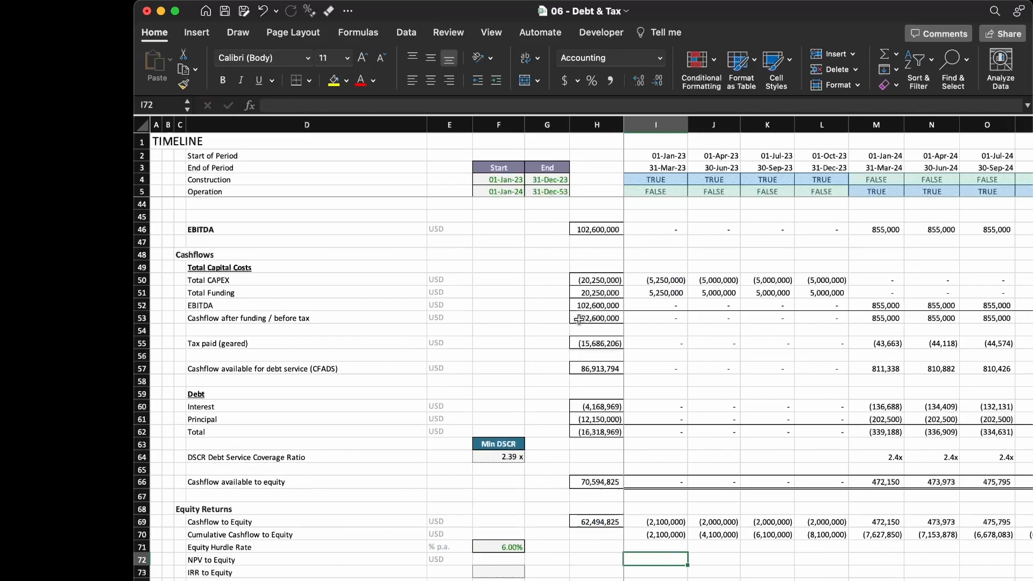
key(shift+Right)
key(shift+Right)
key(shift+Right)
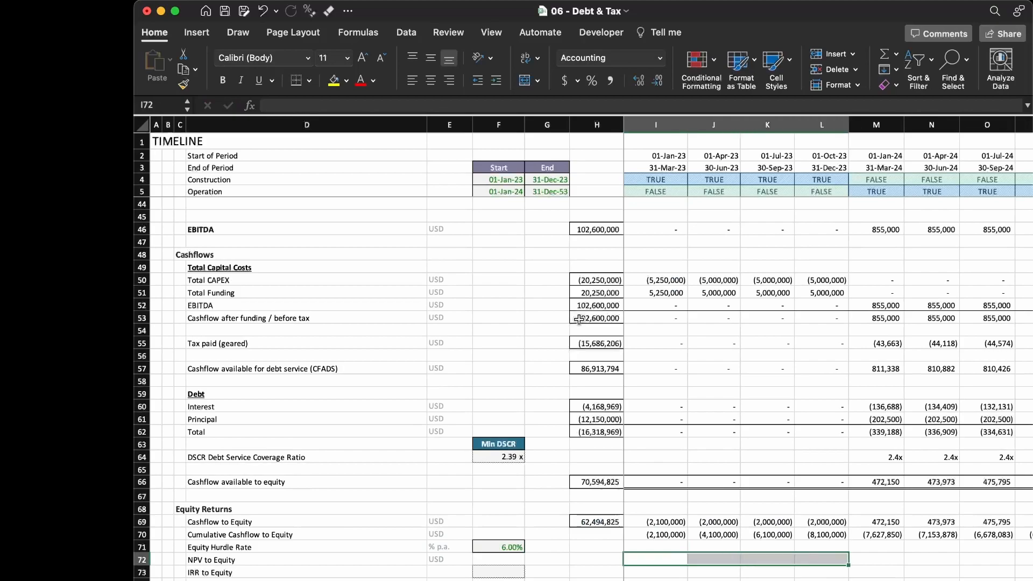
key(Left)
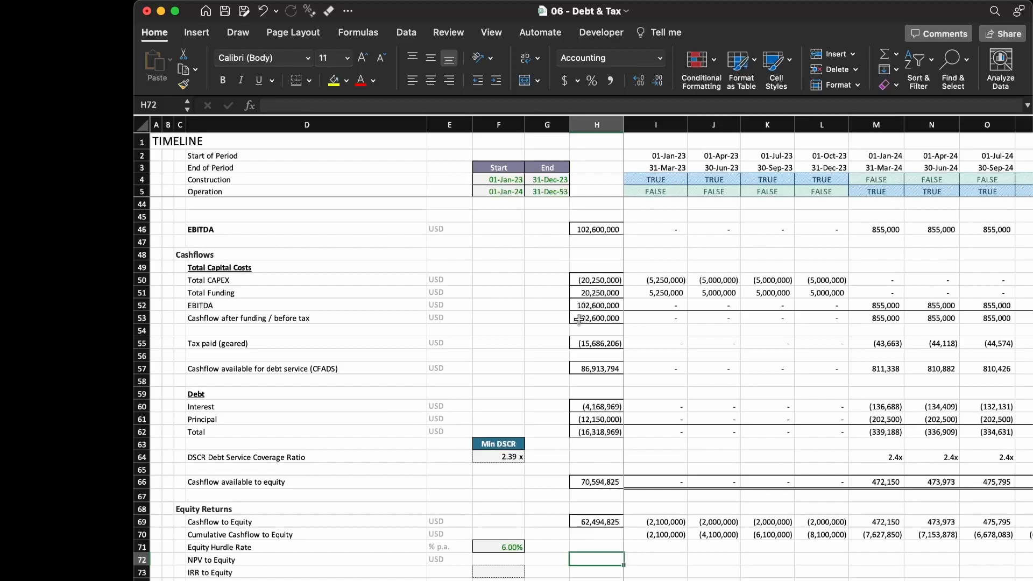
key(Right)
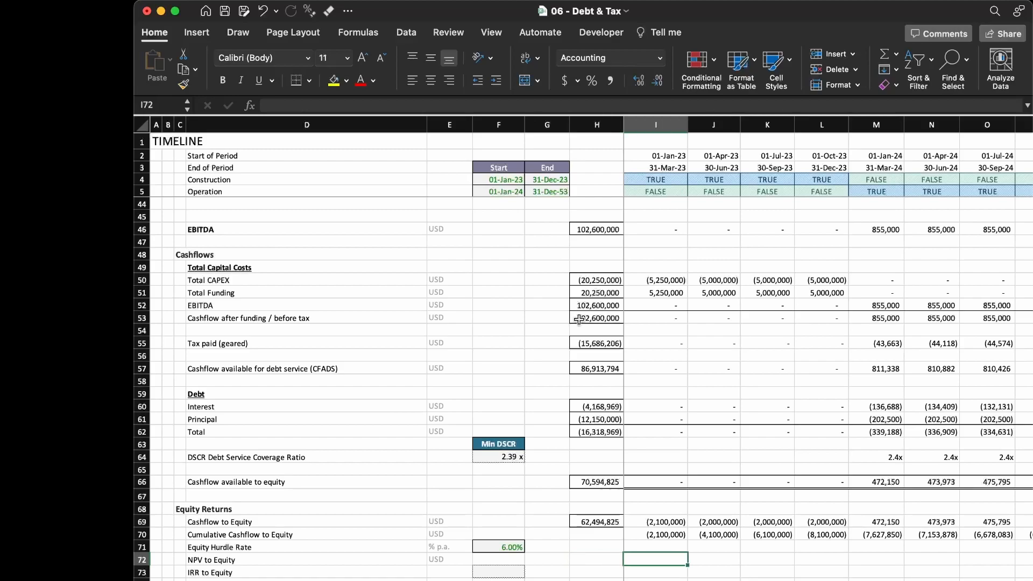
text(=xnp)
key(Tab)
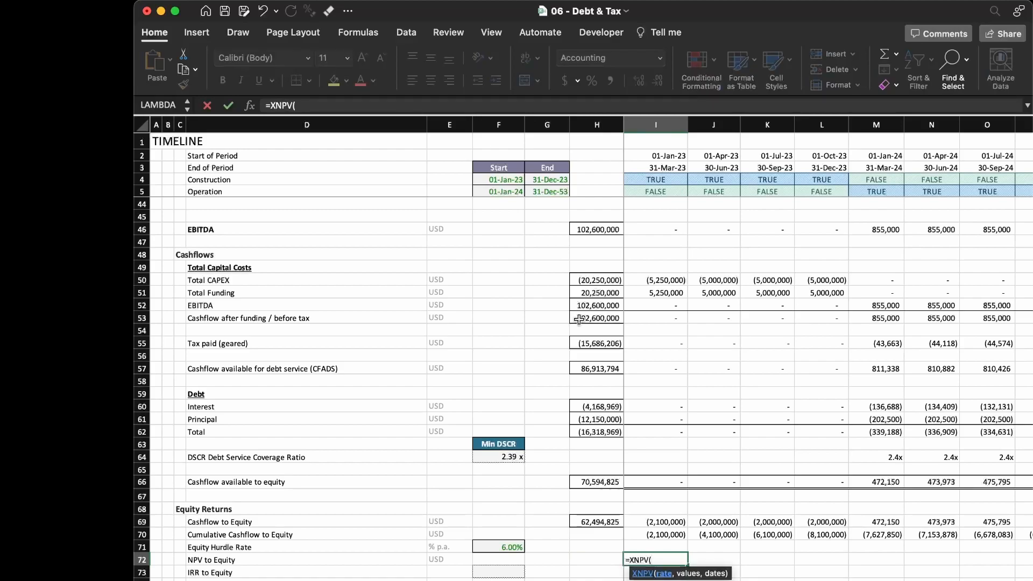
key(Up)
key(Left)
key(Left)
key(Left)
key(F4)
text(,)
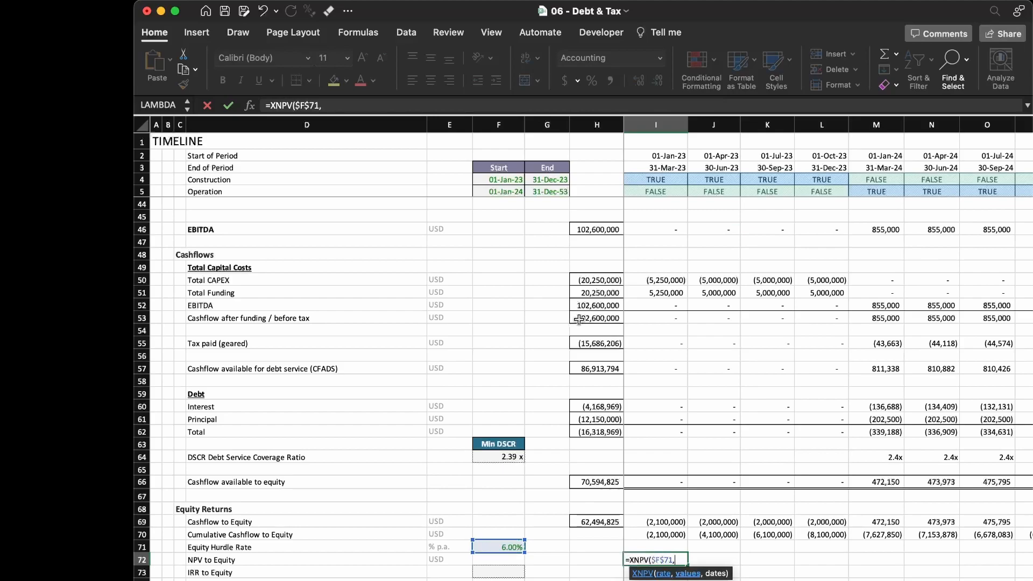
Complete the XNPV formula in I72 with cashflow values $I$69:I69 and period-end dates $I$3:I3.
key(Up)
key(Up)
key(Up)
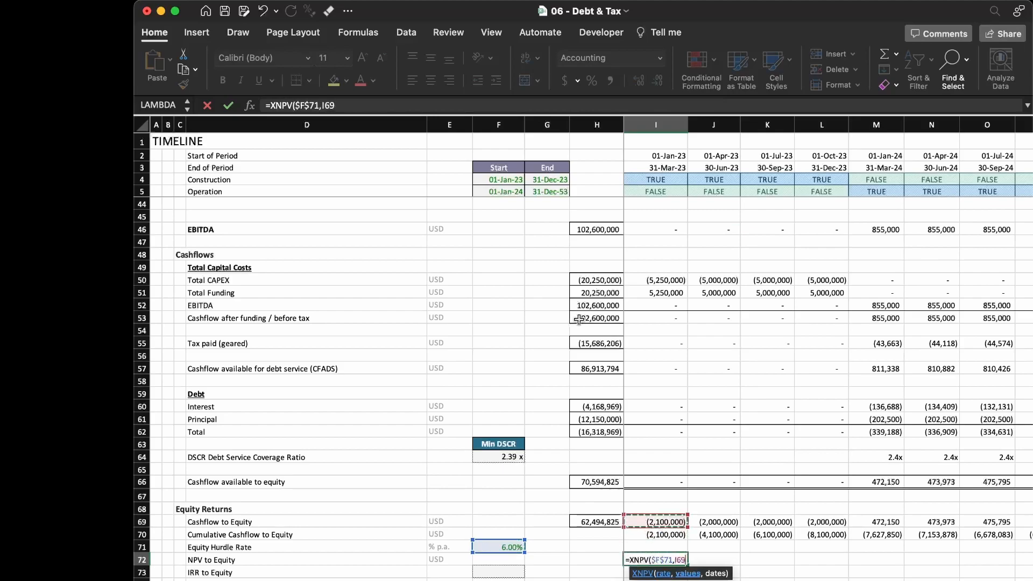
key(F4)
key(shift+Down)
key(shift+Up)
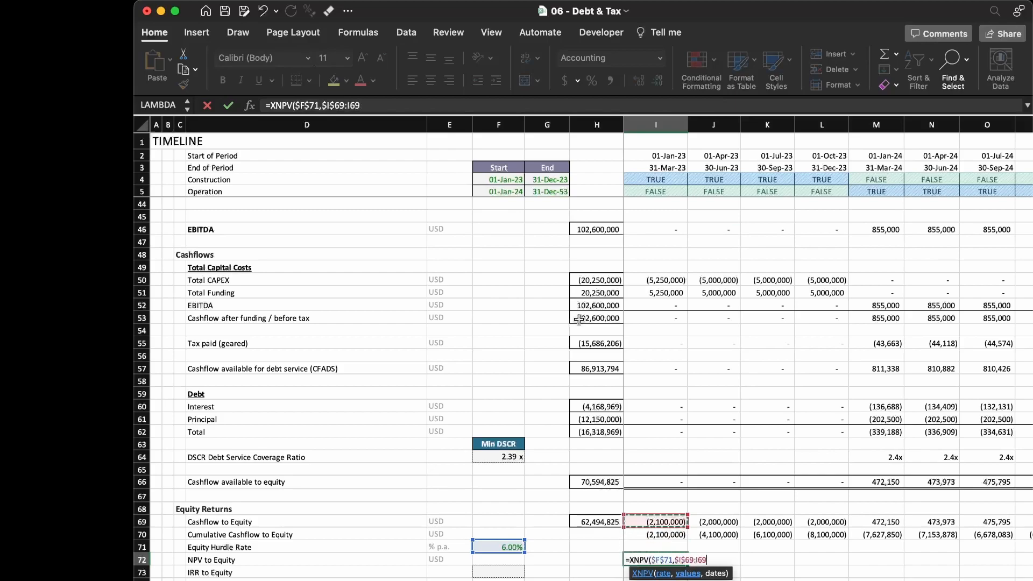
text(,)
click(657, 168)
key(F4)
text(:)
click(657, 168)
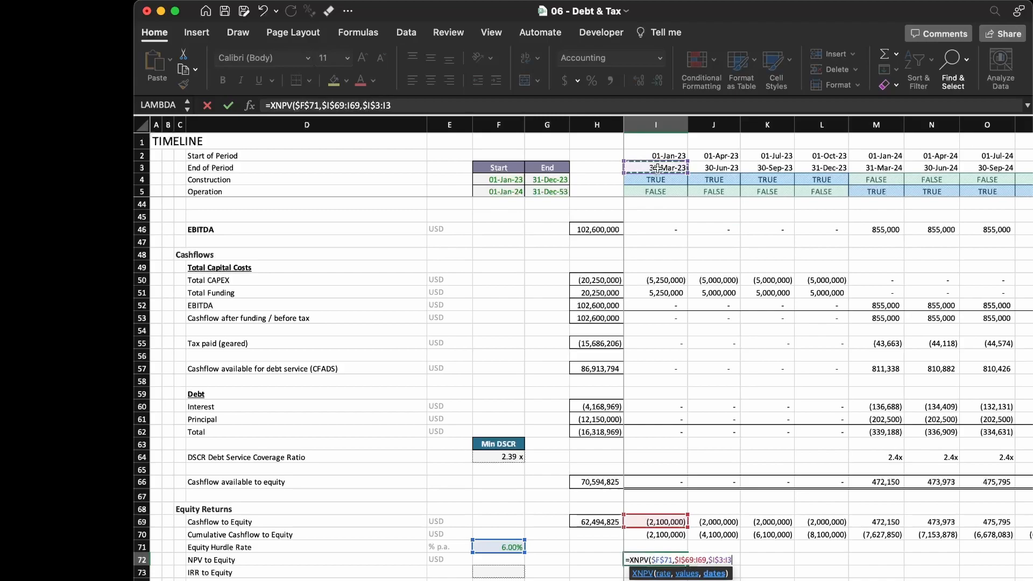
text(()
key(ctrl+Return)
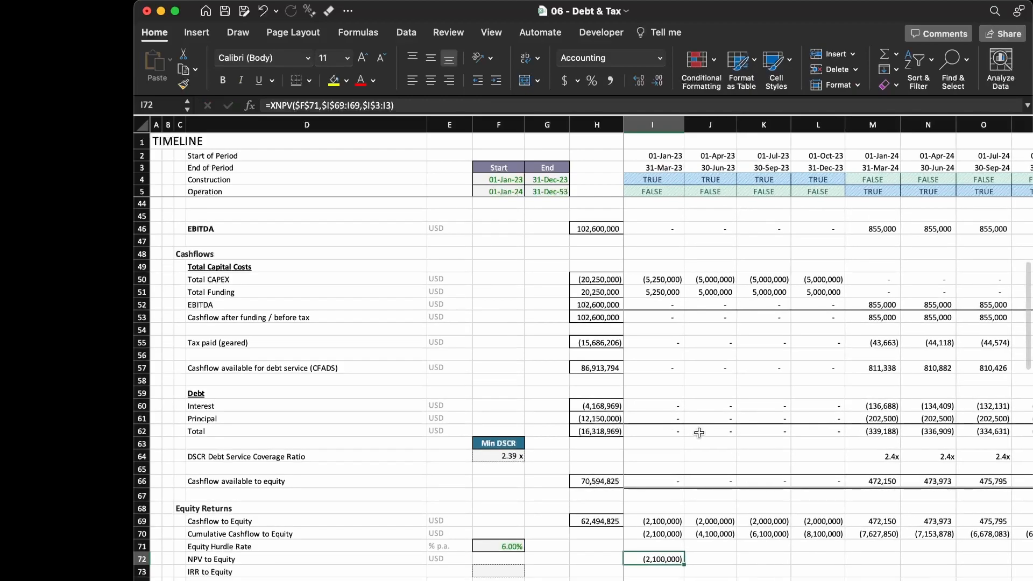
Copy the NPV to Equity formula from I72 to J72 and inspect its expanding cashflow and date ranges.
click(667, 519)
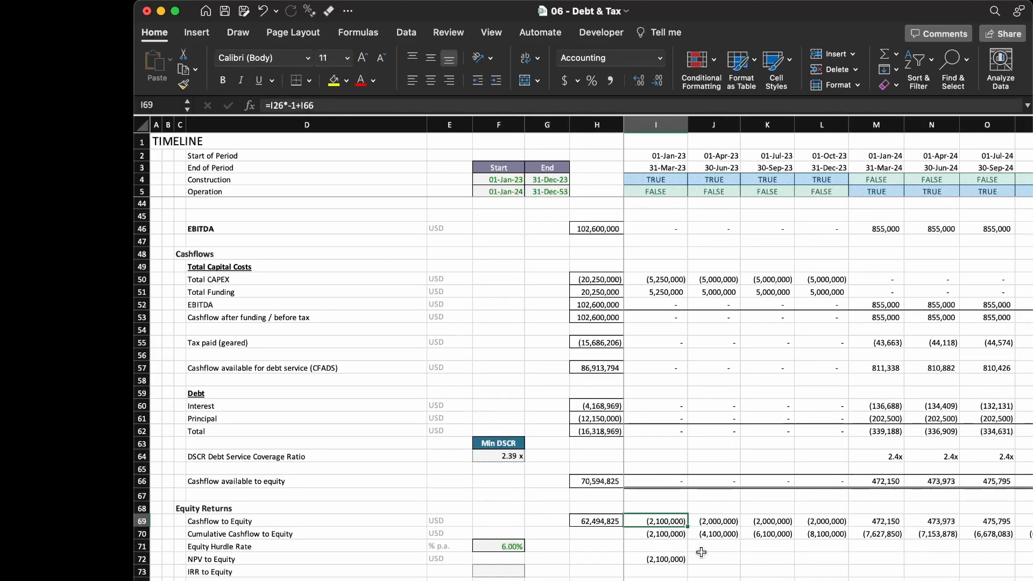
key(Down)
key(Down)
key(Down)
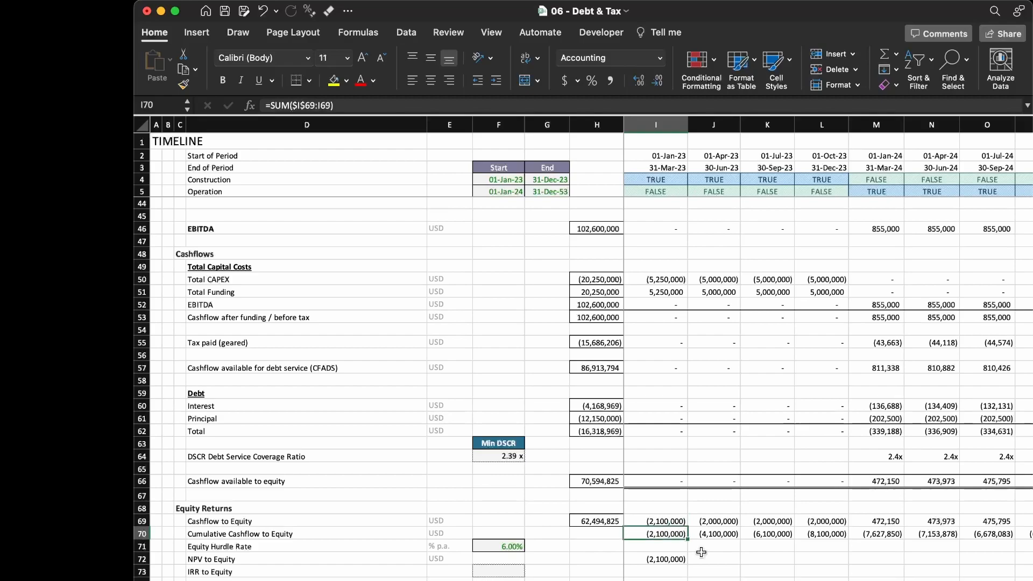
key(super+c)
key(Right)
key(super+v)
key(Escape)
key(Left)
key(Right)
double_click(703, 557)
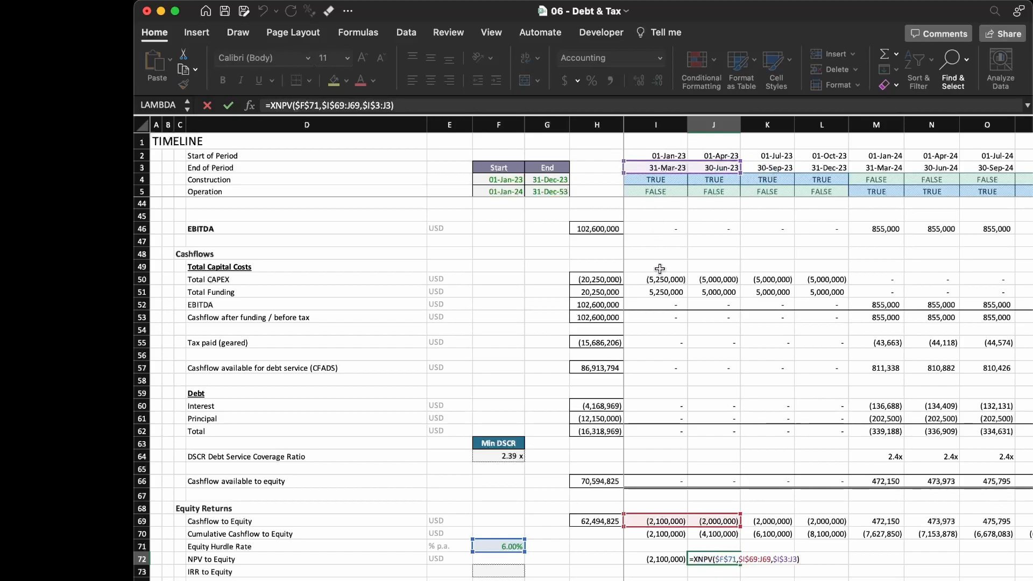
Fill the NPV to Equity formula across the rest of the timeline in row 72.
key(Return)
key(Up)
key(super+shift+Right)
key(super+r)
Check the NPV to Equity values and the formula's expanding ranges along row 72 up to M72.
key(Right)
key(Right)
key(Right)
key(Right)
key(Right)
key(Right)
key(Right)
key(Right)
key(Right)
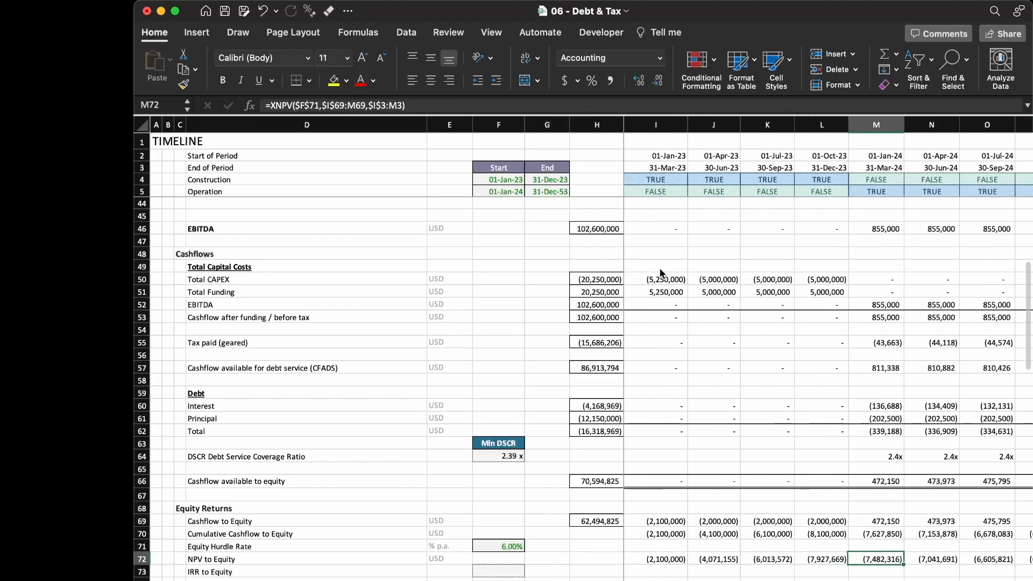
Follow the NPV to Equity values along row 72 from M72 to AE72 to find where they turn positive.
key(Right)
key(Right)
key(Right)
key(Right)
key(Right)
key(Right)
key(Right)
key(Right)
key(Right)
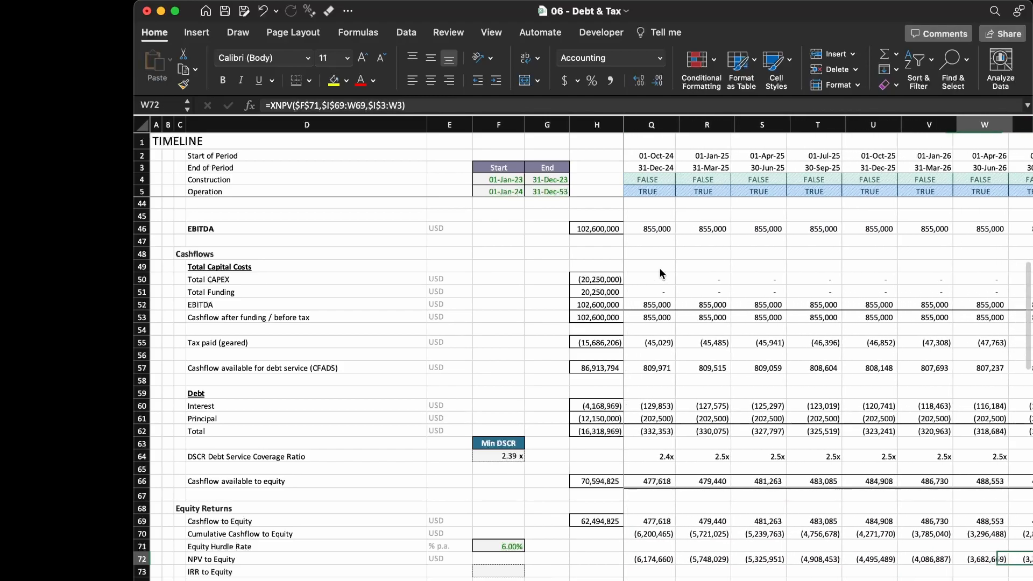
key(Right)
key(Right)
key(Right)
key(Right)
key(Right)
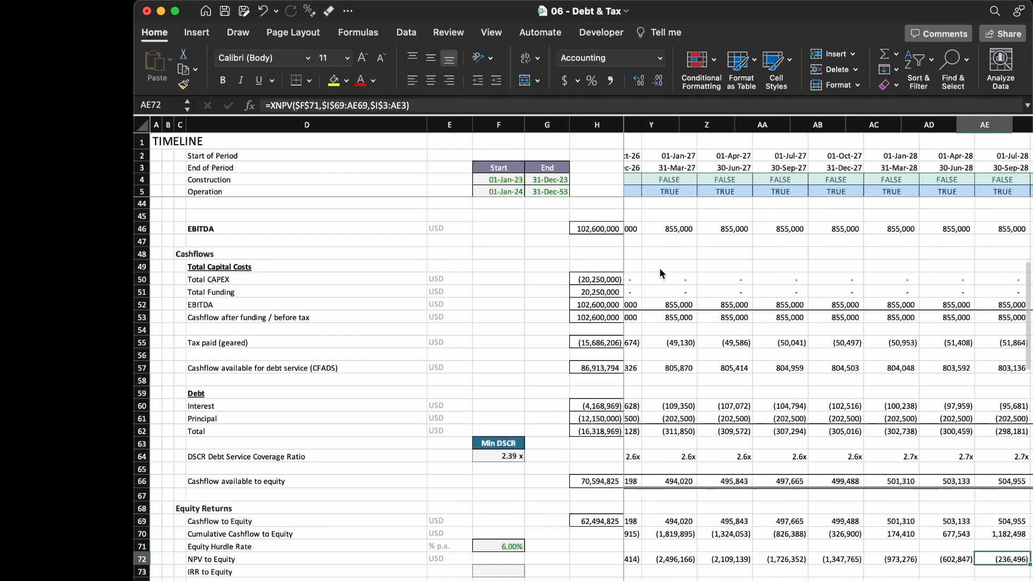
key(Left)
key(Left)
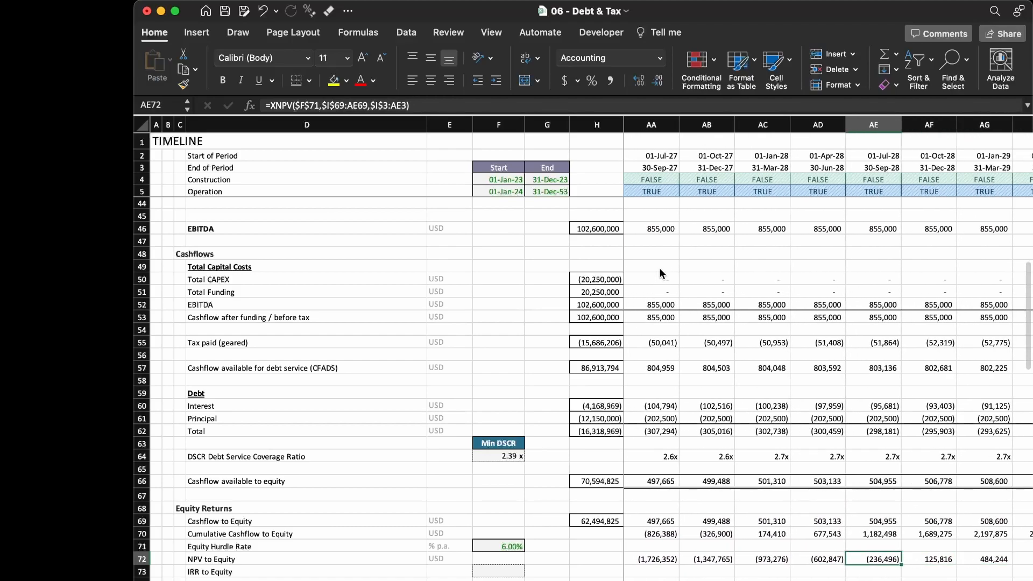
Examine the NPV break-even period around column AE against its period dates and the operation period count in row 9.
key(ctrl+space)
key(shift+Right)
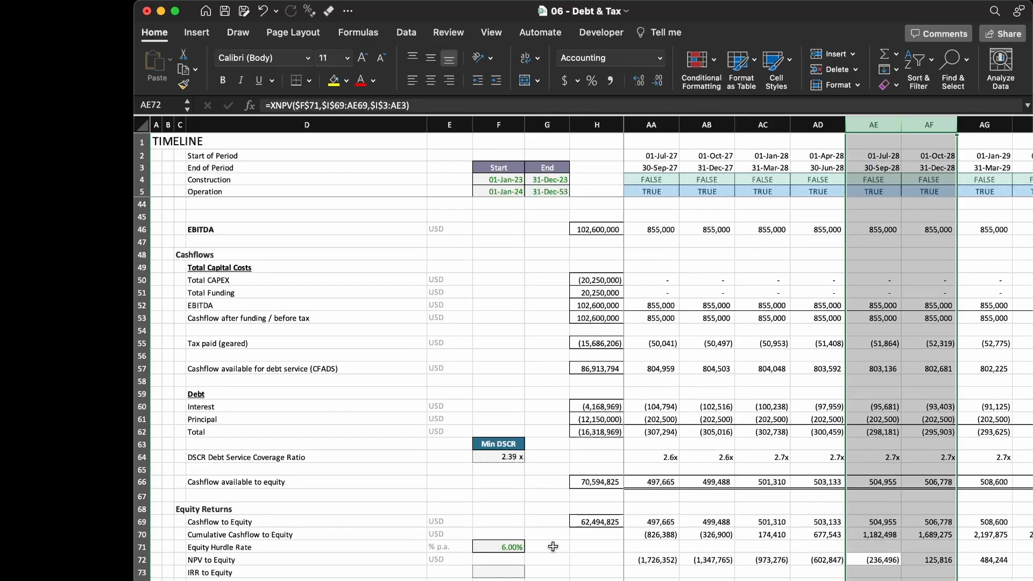
key(Left)
key(Right)
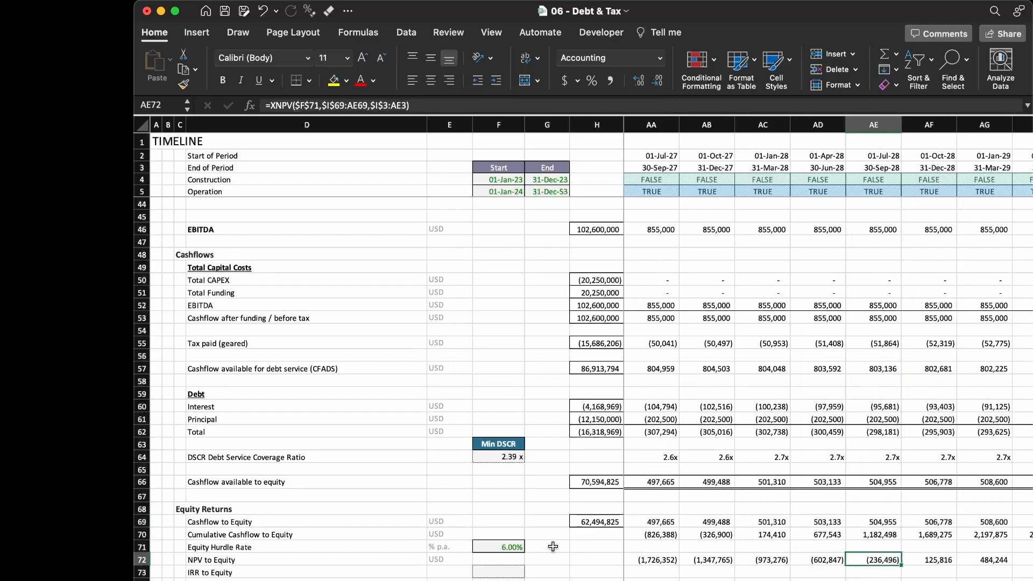
key(ctrl+space)
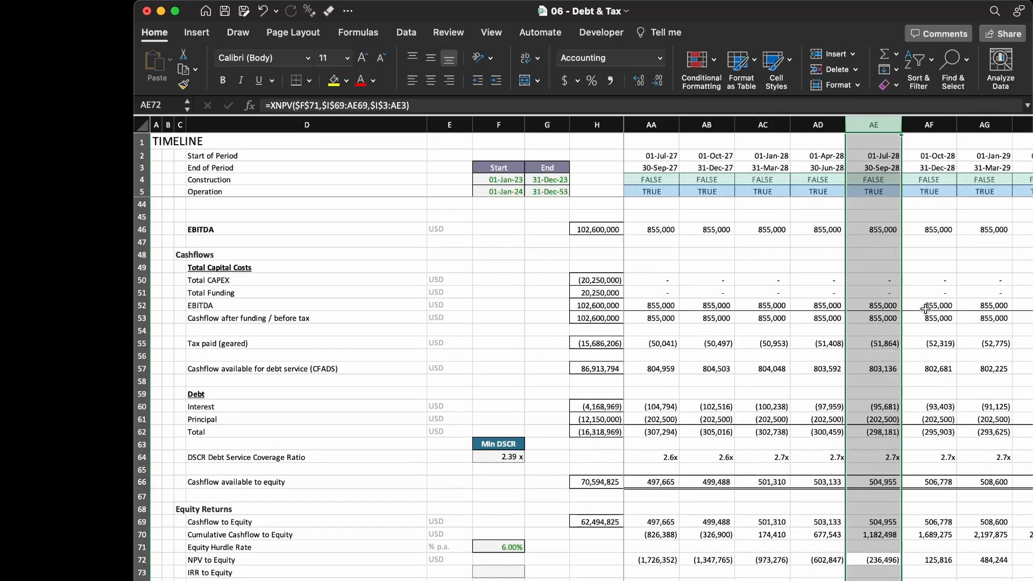
scroll(925, 309, up, 2)
scroll(925, 309, up, 10)
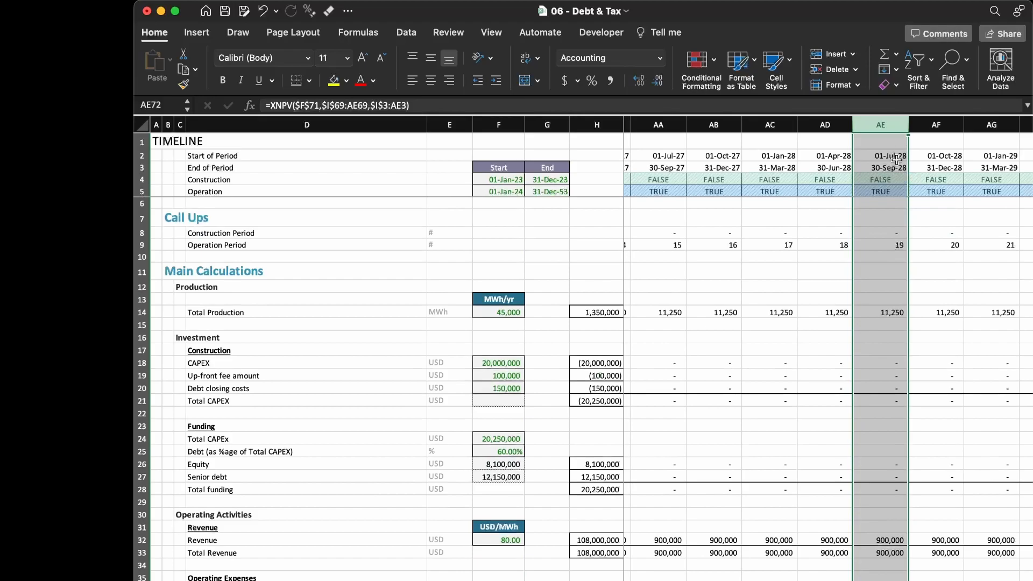
key(Return)
key(Up)
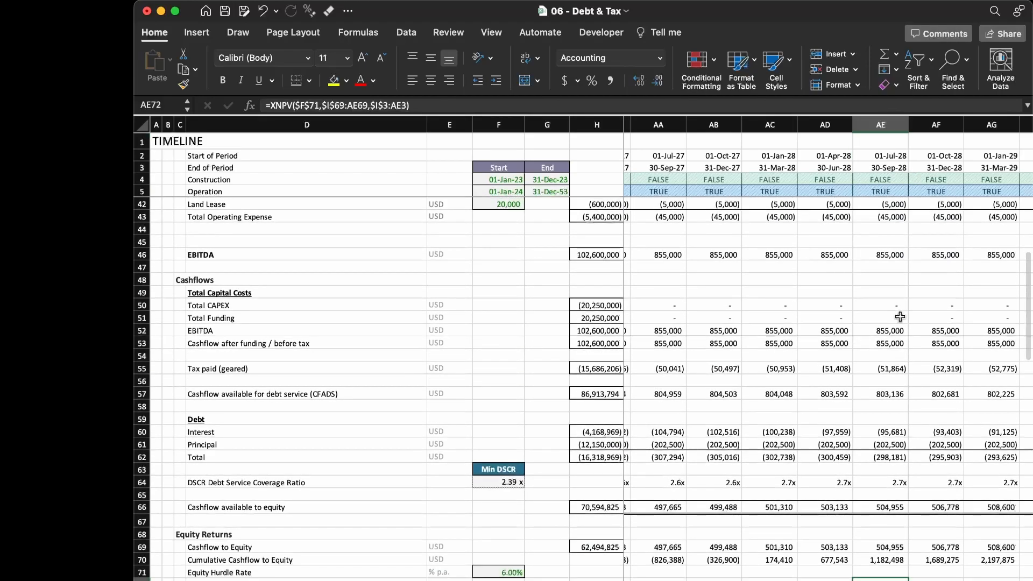
key(Left)
key(Left)
key(Left)
key(Left)
key(Left)
key(Left)
key(Left)
key(Left)
key(Left)
key(Left)
key(Left)
key(Left)
key(Left)
key(Left)
key(Left)
key(Left)
key(Left)
key(Left)
key(Left)
key(Left)
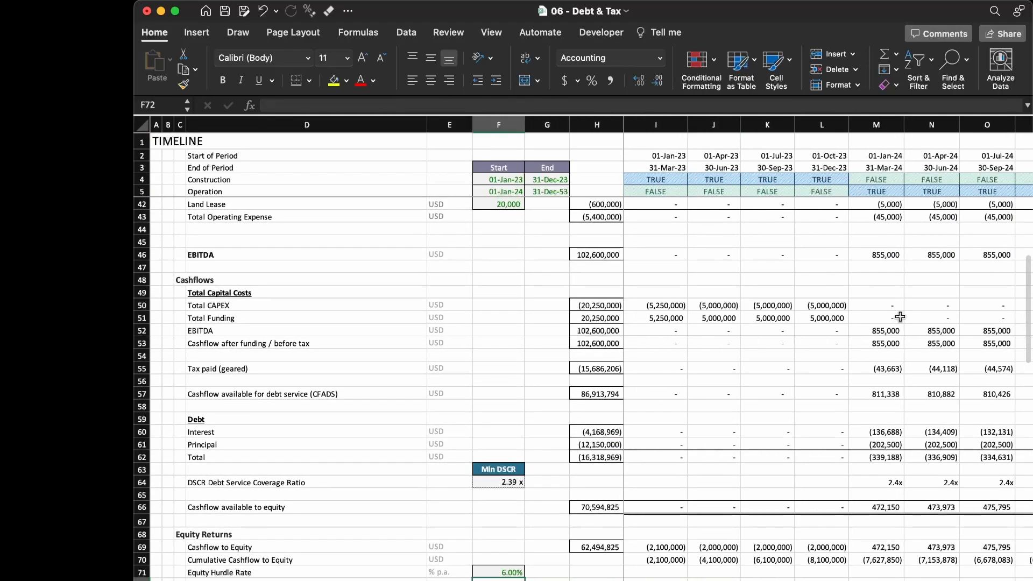
scroll(900, 316, down, 3)
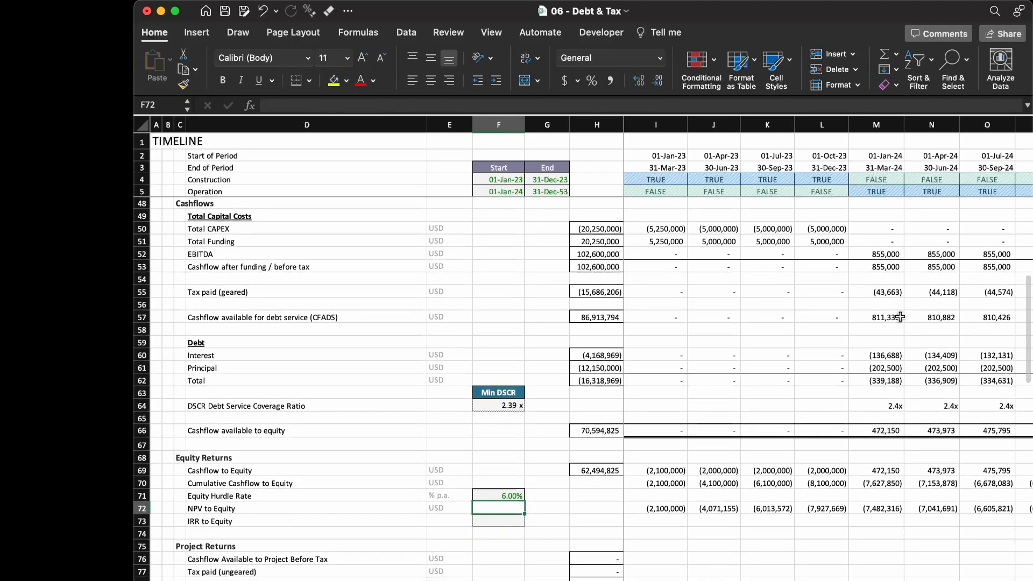
key(Down)
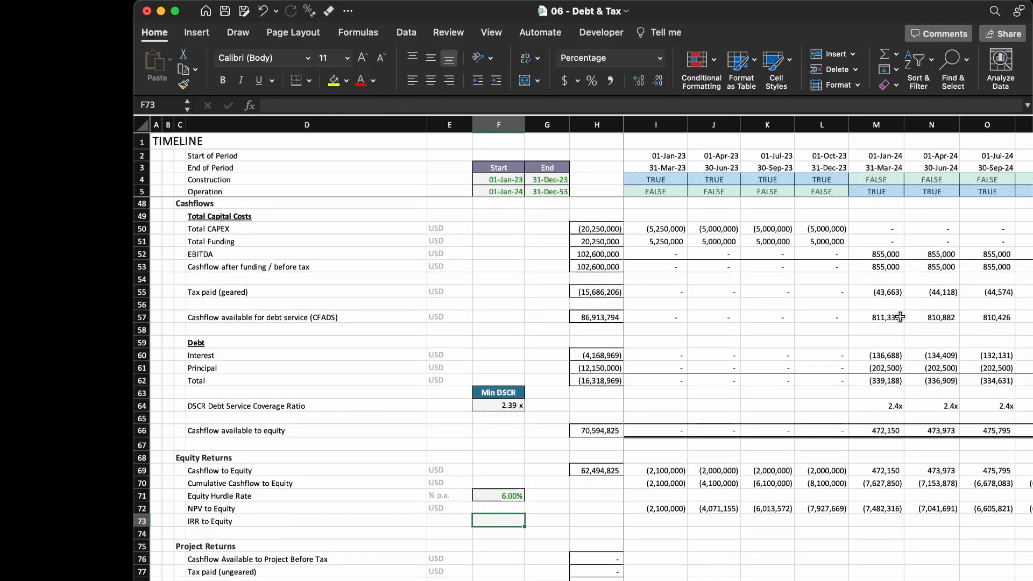
text(=XIRR()
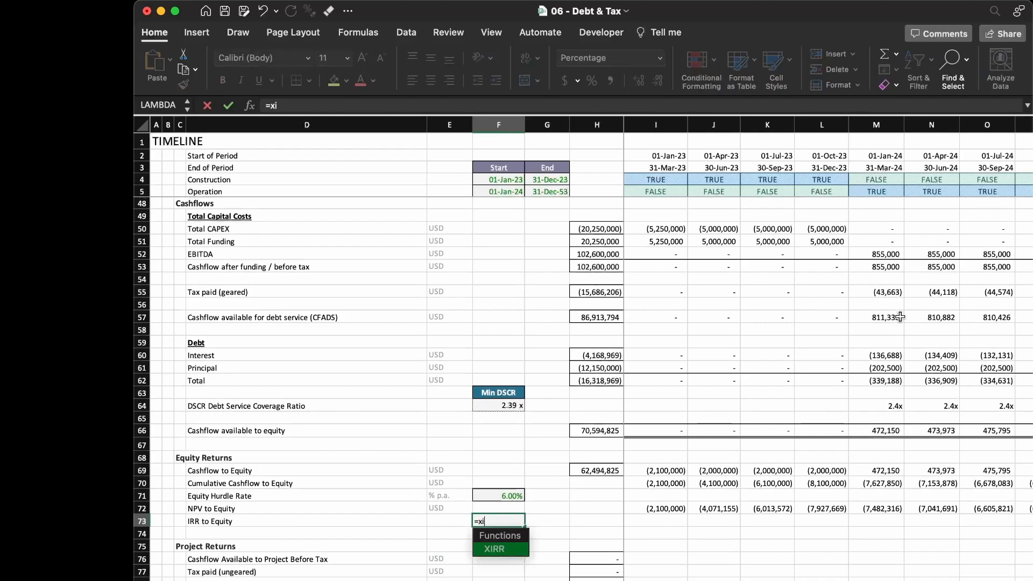
key(Up)
key(Up)
key(Up)
key(Up)
key(Right)
key(Right)
key(Right)
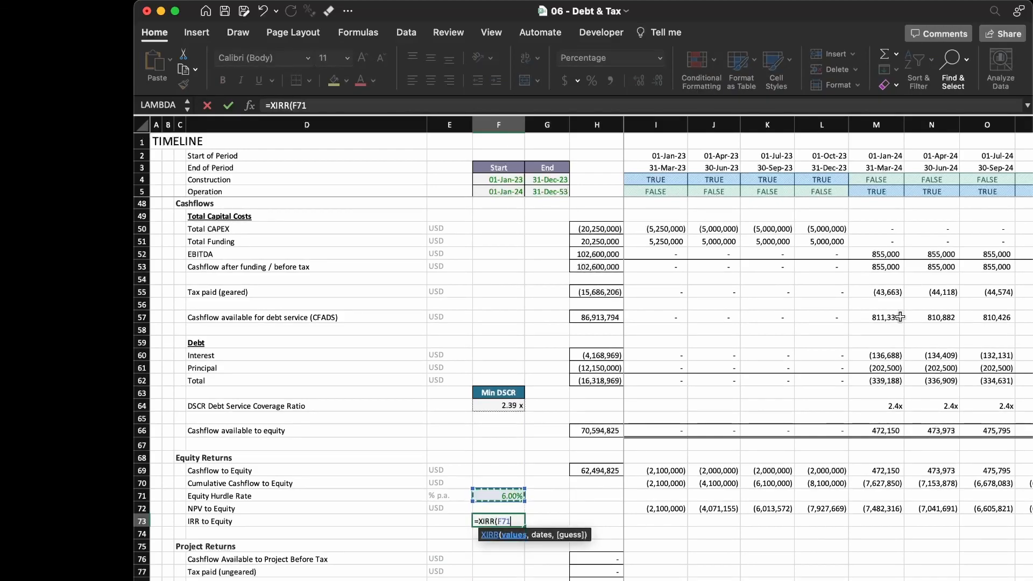
key(Escape)
key(Left)
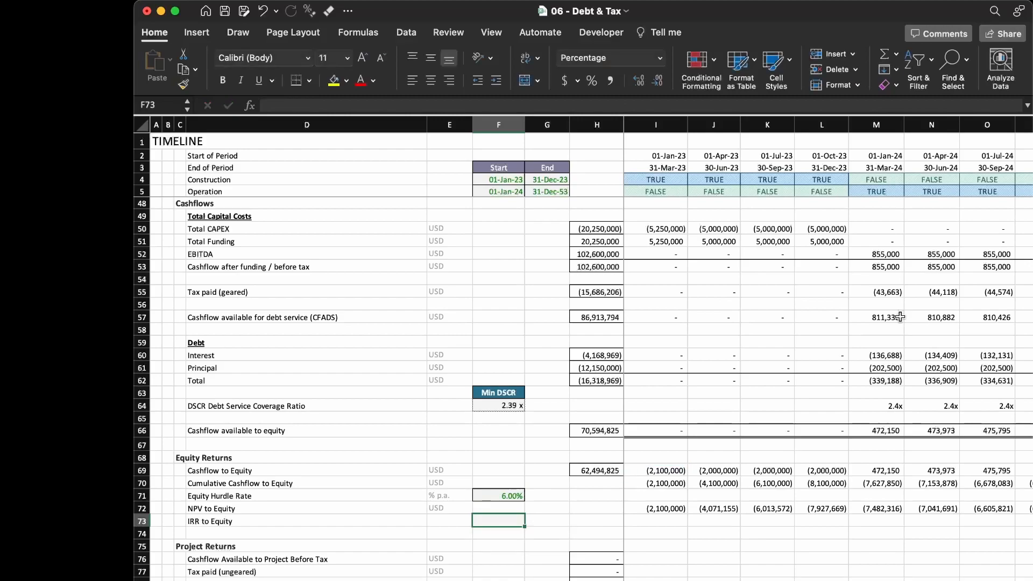
Copy the NPV to Equity formula from I72 into the IRR to Equity cell I73 and open it for editing.
key(Right)
key(Right)
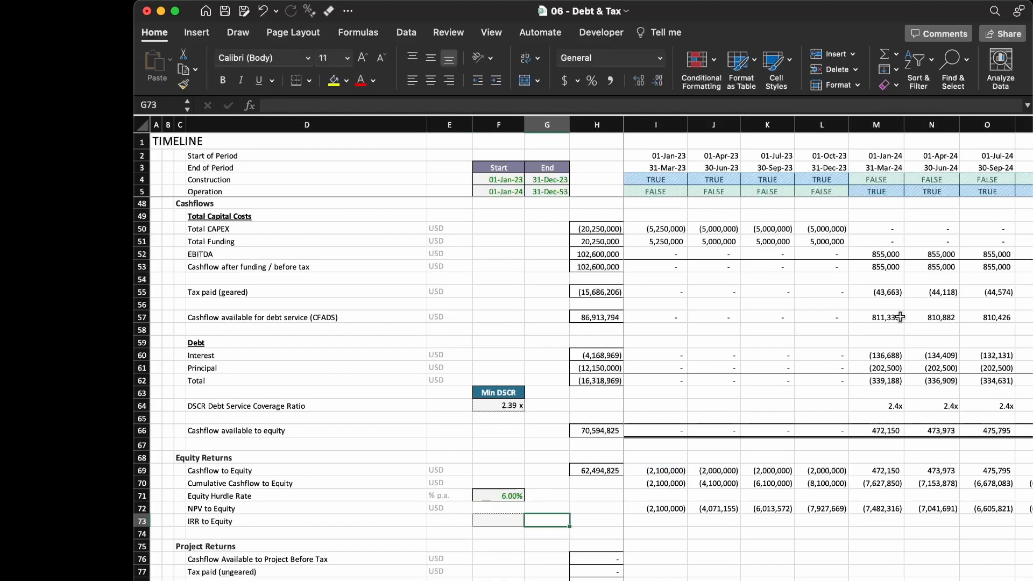
key(Left)
key(Right)
key(Right)
key(Right)
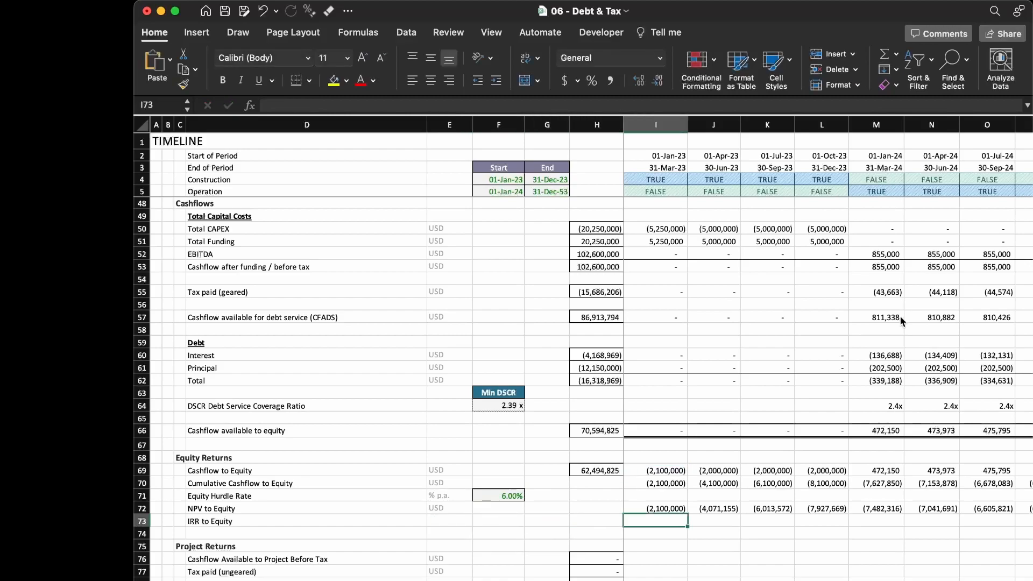
text(=)
key(Escape)
key(Up)
key(ctrl+c)
key(Down)
key(ctrl+v)
key(F2)
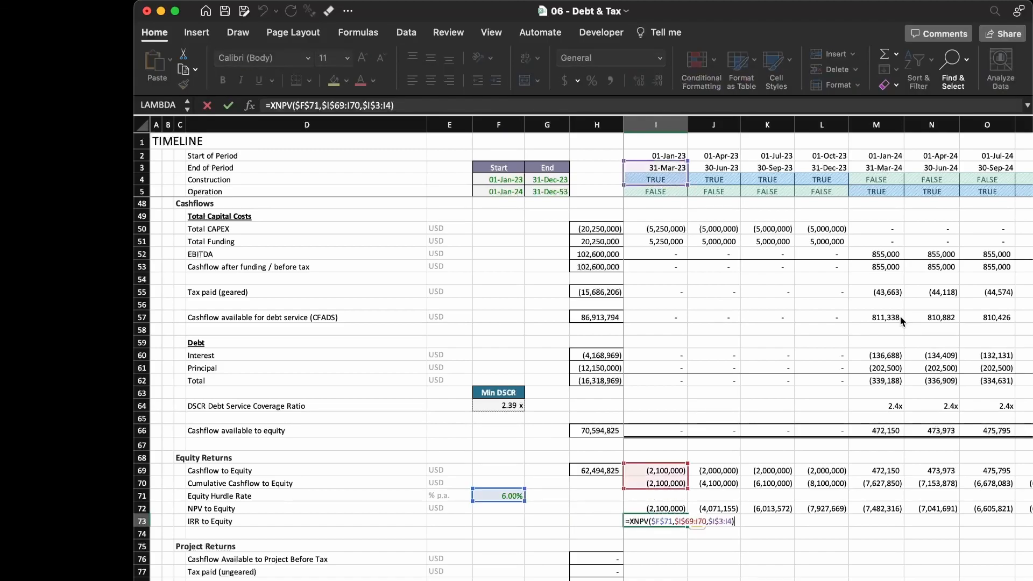
Change the function in I73 from XNPV to XIRR and remove the $F$71 rate argument.
click(697, 193)
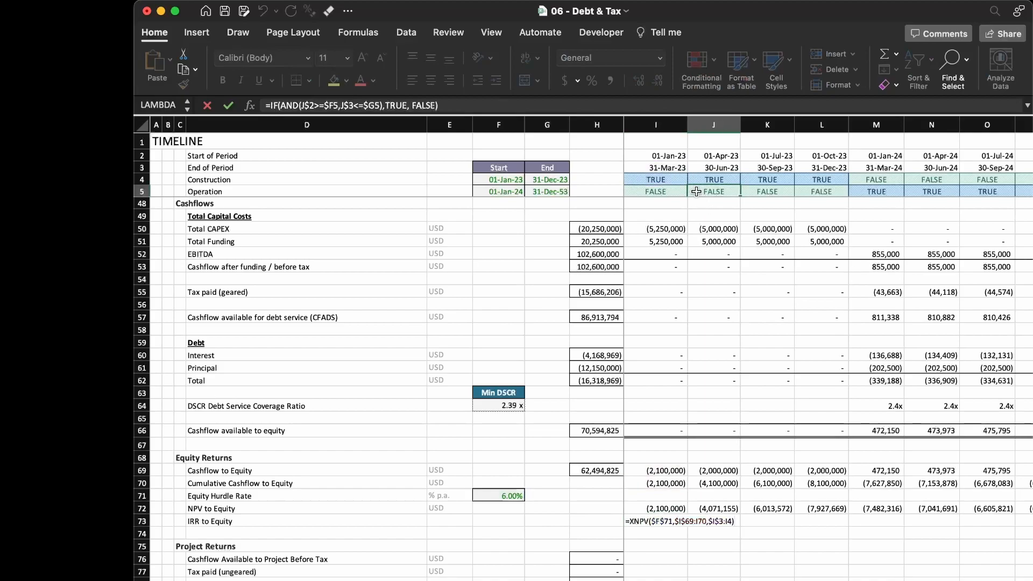
click(669, 520)
double_click(646, 521)
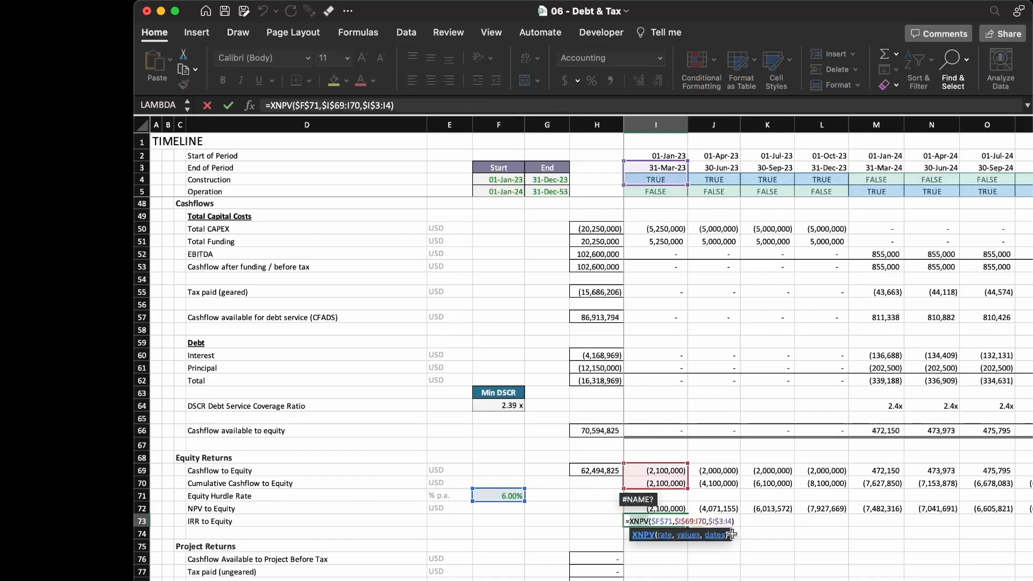
text(xirr)
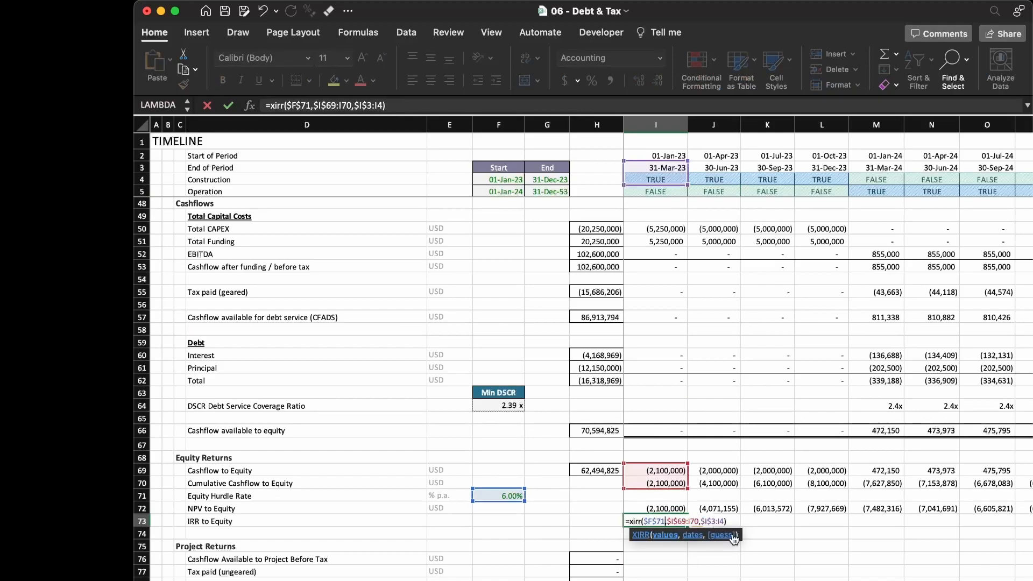
key(BackSpace)
key(BackSpace)
key(Right)
key(BackSpace)
key(BackSpace)
key(BackSpace)
key(BackSpace)
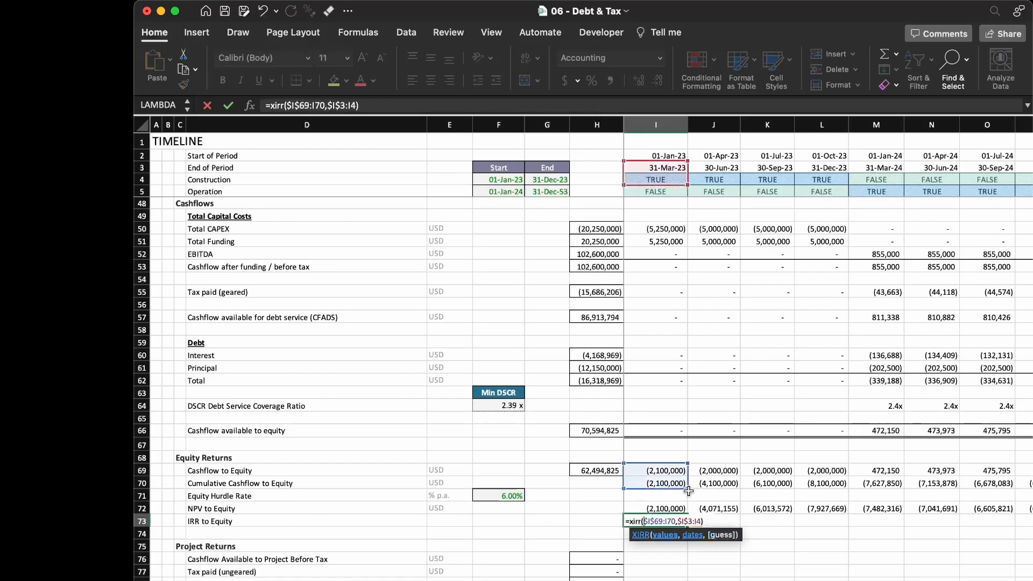
Correct the XIRR ranges in I73 to cashflows $I$69:I69 and dates $I$3:I3.
click(662, 521)
key(BackSpace)
key(BackSpace)
text(69)
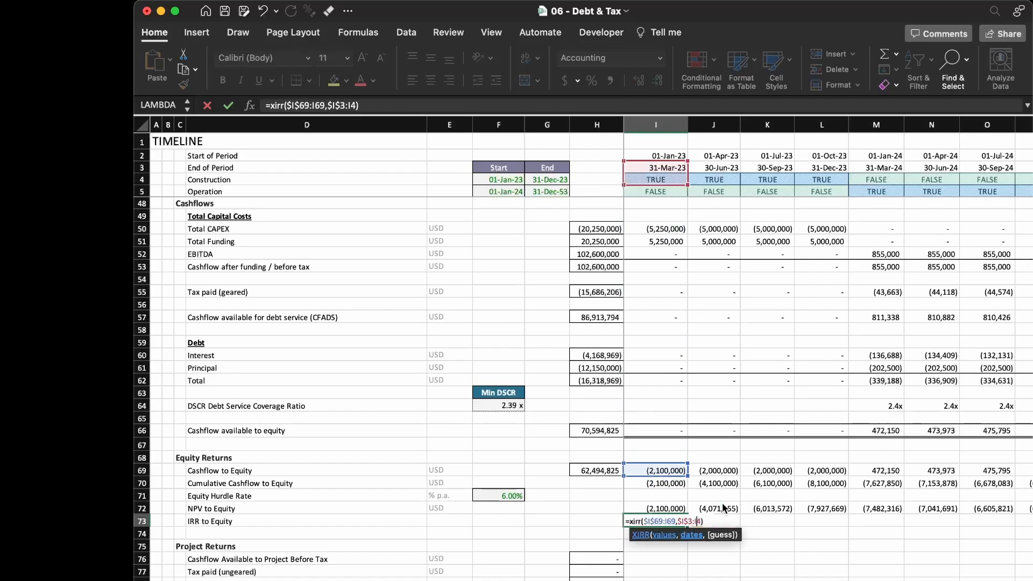
key(Return)
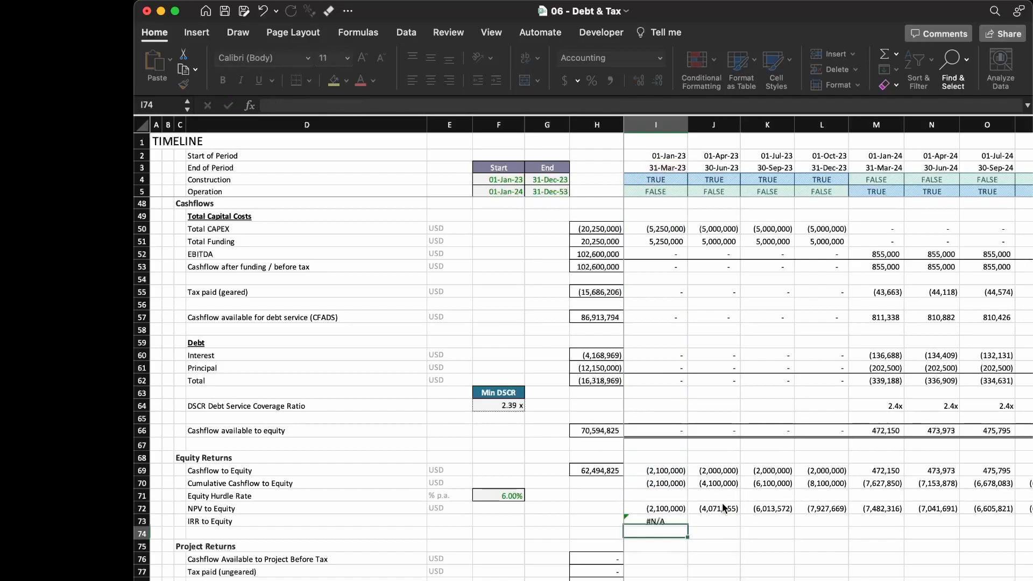
Fill the IRR to Equity formula from I73 across the rest of the timeline in row 73.
key(Up)
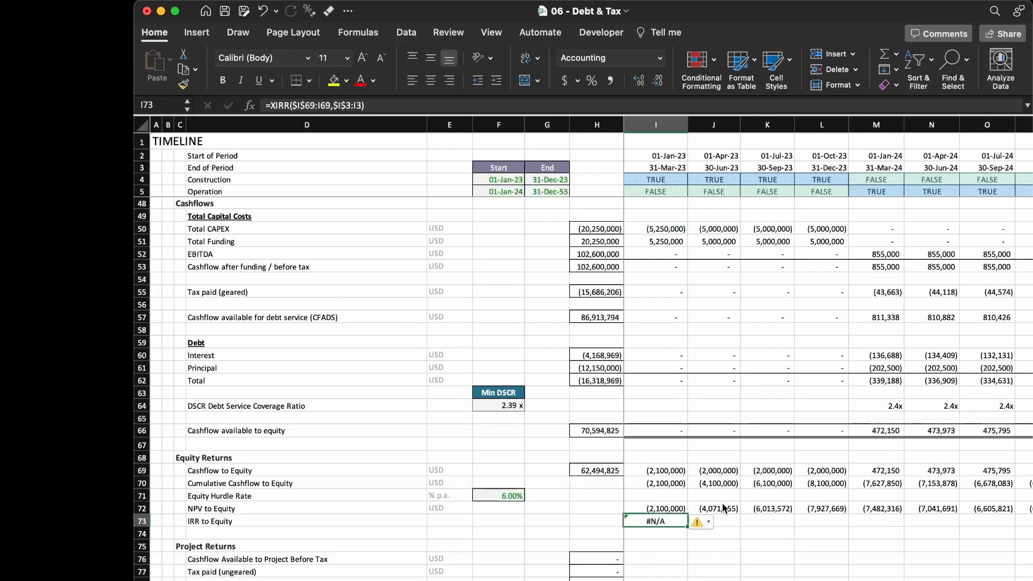
key(super+c)
key(shift+super+Right)
key(shift+Left)
key(super+v)
key(Left)
key(Right)
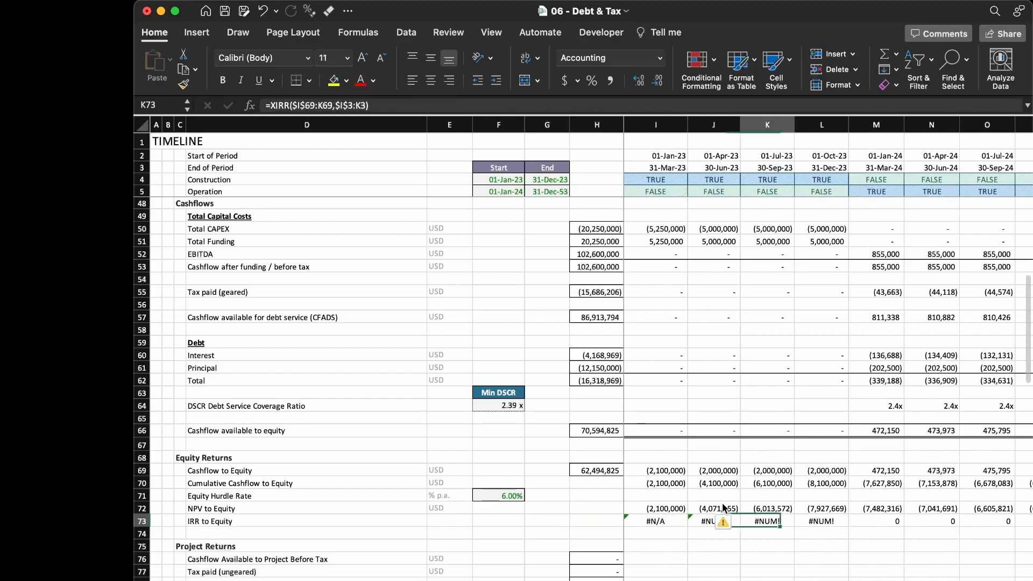
Apply the Percent cell style with two decimal places to the IRR to Equity values across row 73.
key(shift+super+Right)
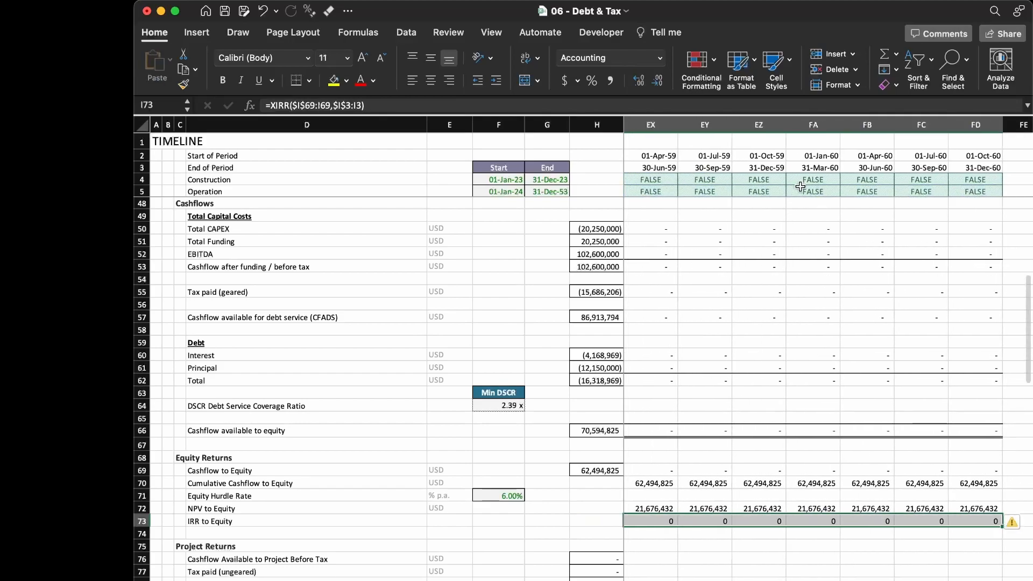
click(775, 60)
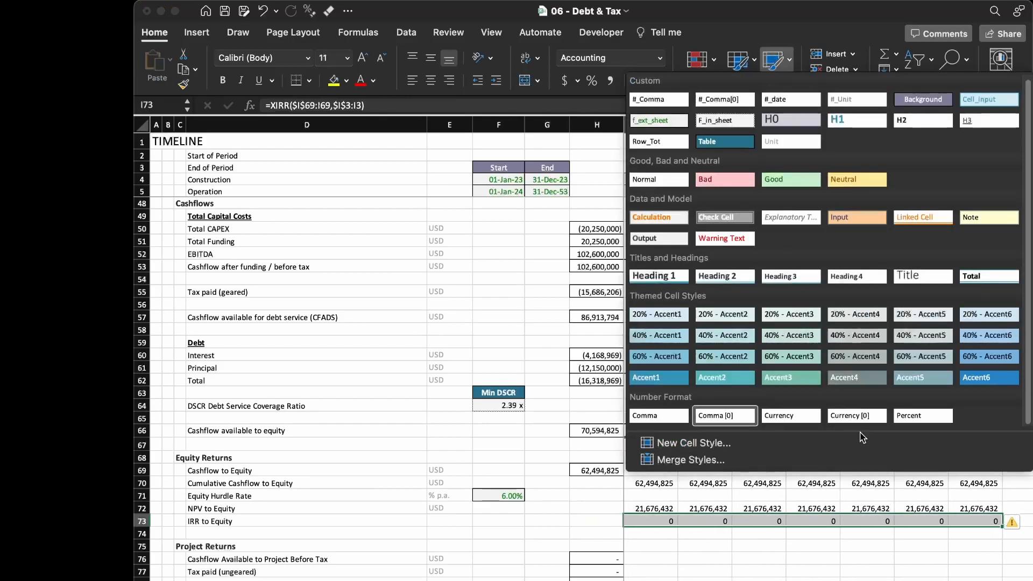
click(914, 419)
key(shift+super+Left)
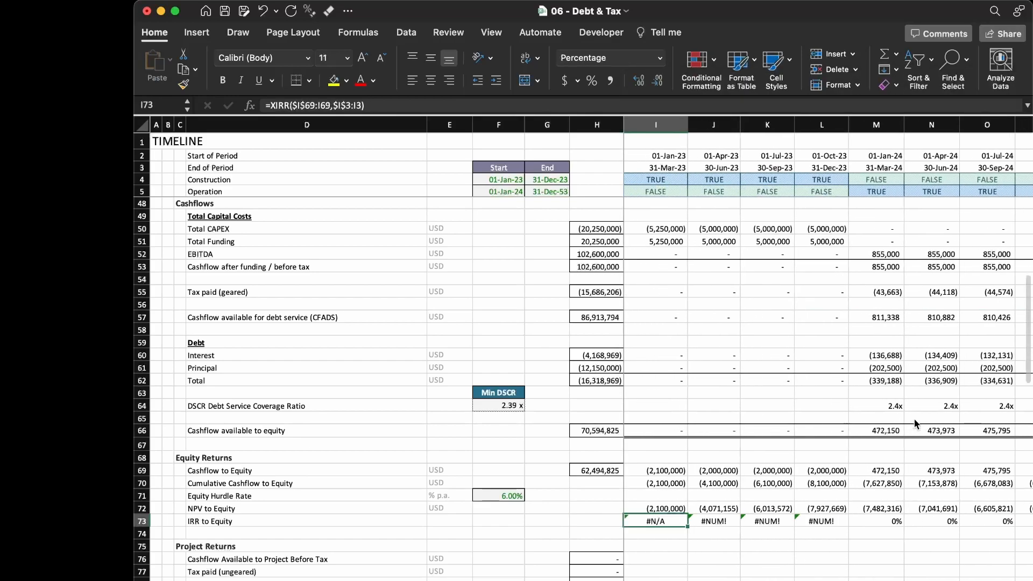
key(shift+super+Right)
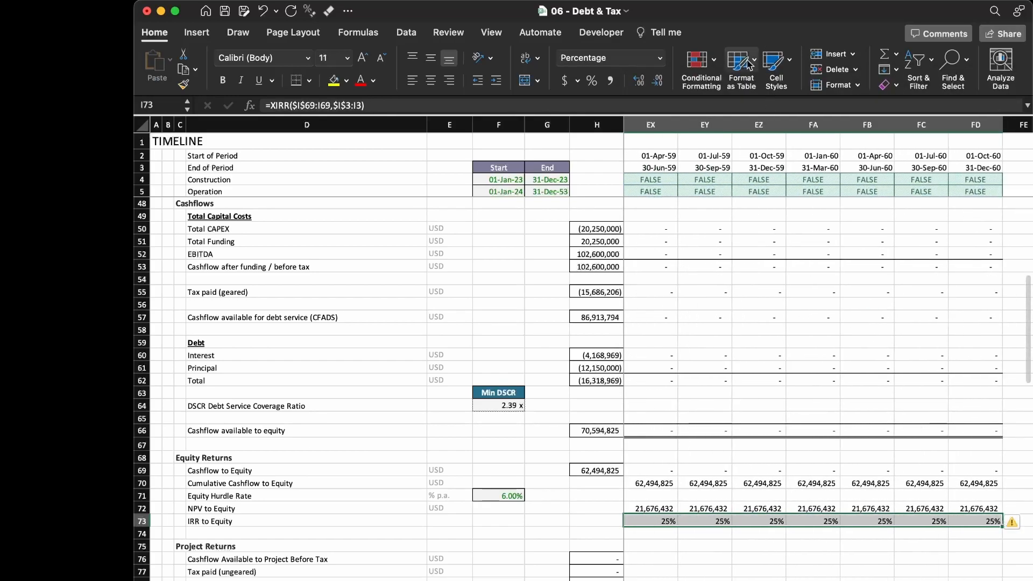
click(637, 80)
click(637, 80)
Check the IRR to Equity values and expanding XIRR ranges along row 73 from I73 to W73.
key(shift+super+Left)
key(Right)
key(Right)
key(Right)
key(Right)
key(Right)
key(Right)
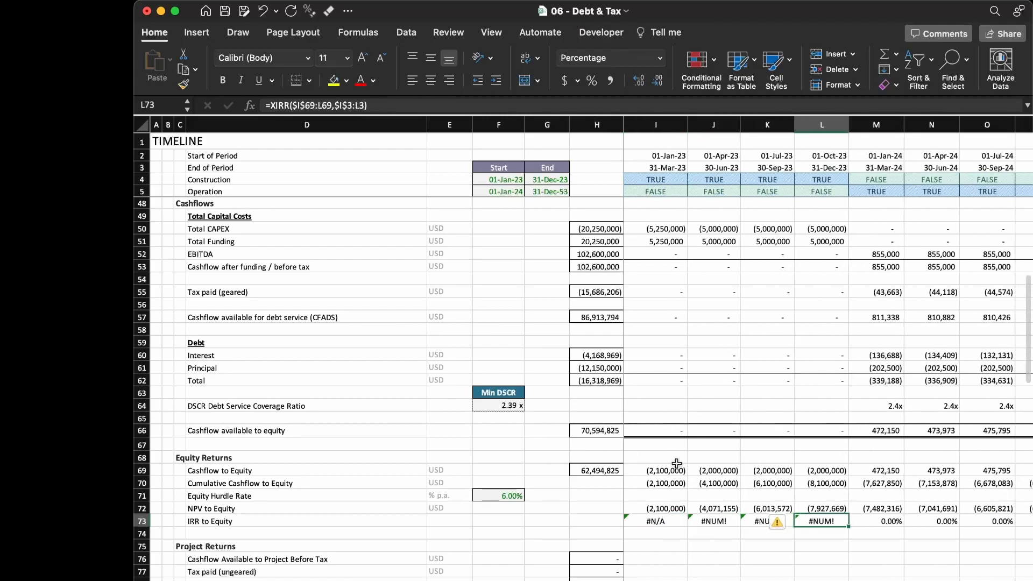
key(Right)
key(Right)
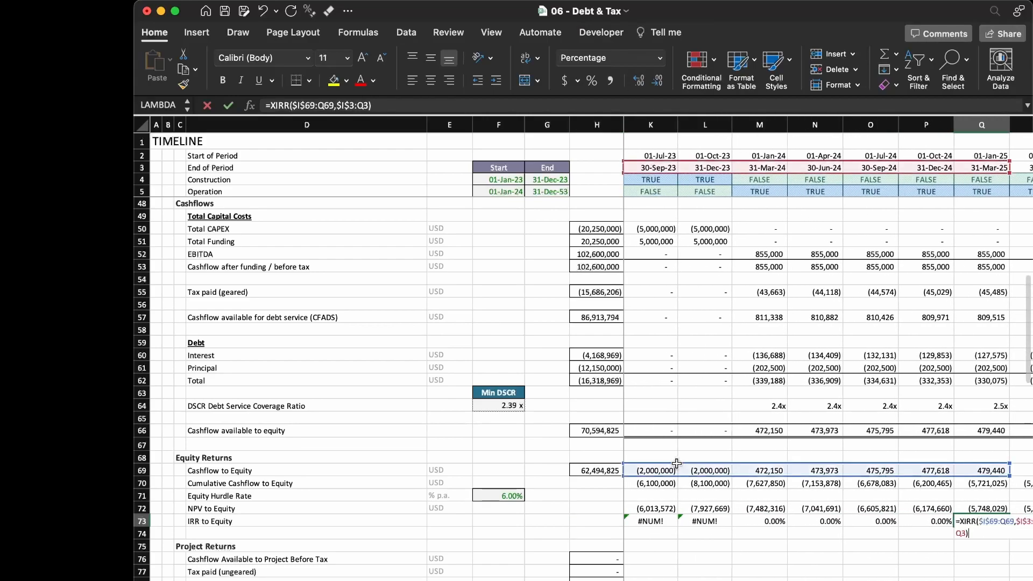
key(Right)
key(Right)
key(Right)
key(Right)
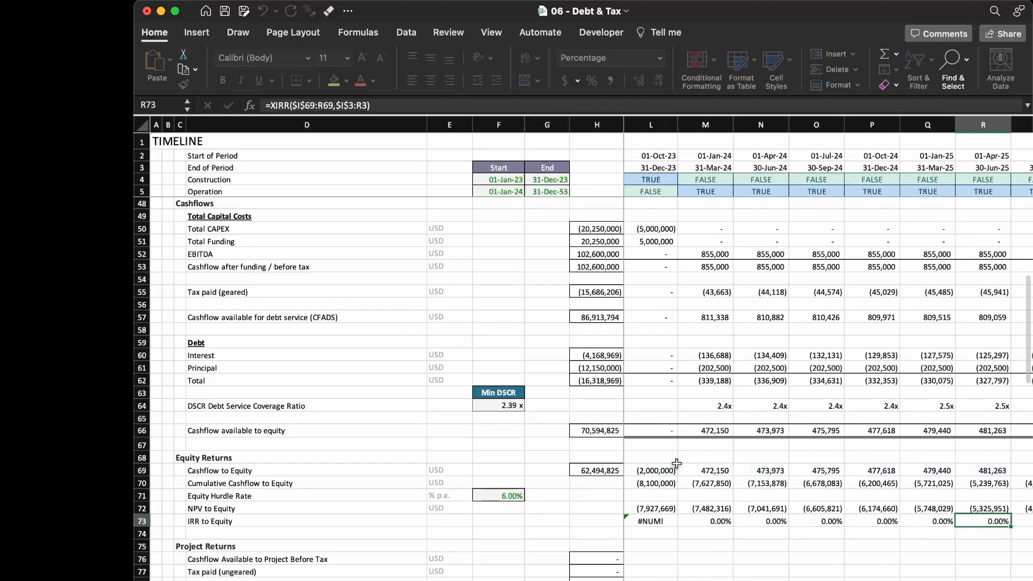
key(Right)
key(Right)
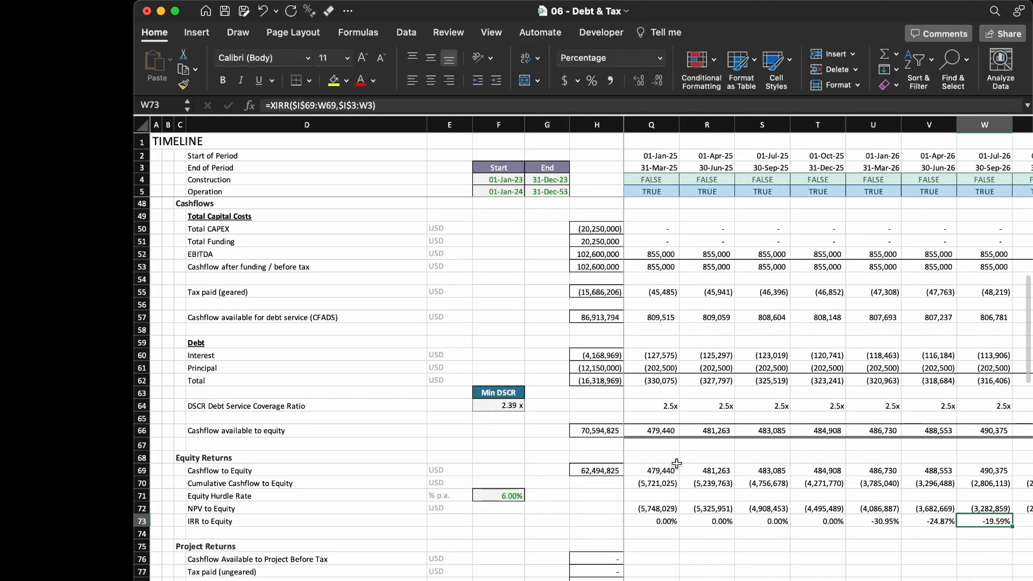
Review the early-period IRR to Equity cells between I73 and T73.
key(Left)
key(Left)
key(Left)
key(super+shift+Left)
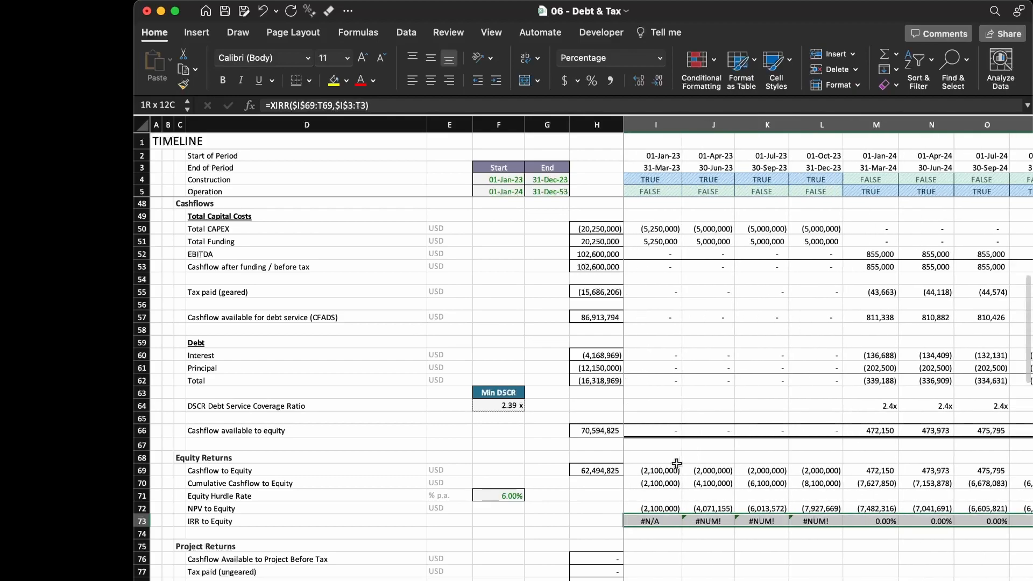
key(Right)
key(Right)
key(Left)
key(Left)
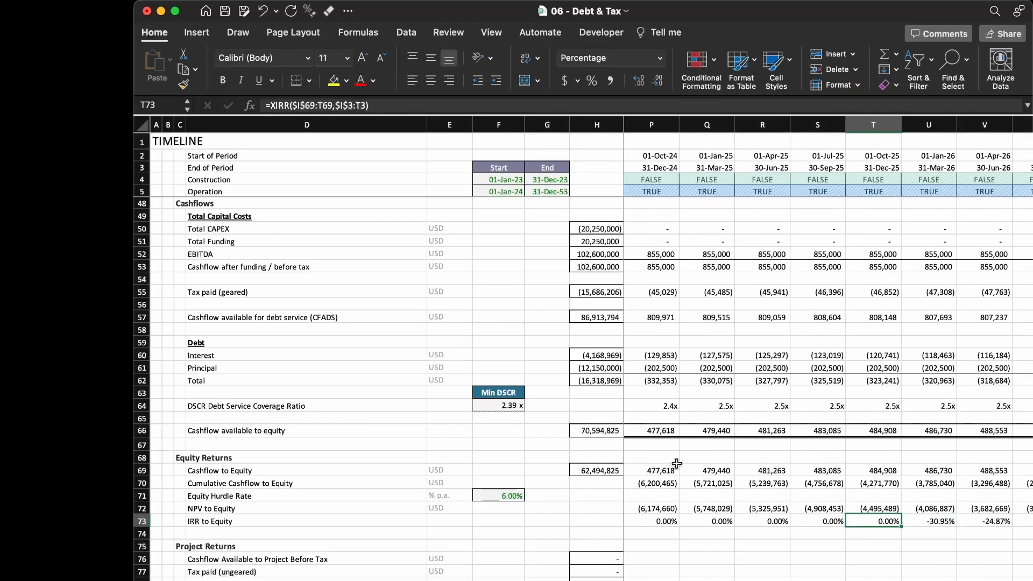
Examine the IRR to Equity columns for the four quarters of 2025 and the quarter ending 31-Mar-26.
key(ctrl+space)
key(shift+Left)
key(shift+Left)
key(shift+Left)
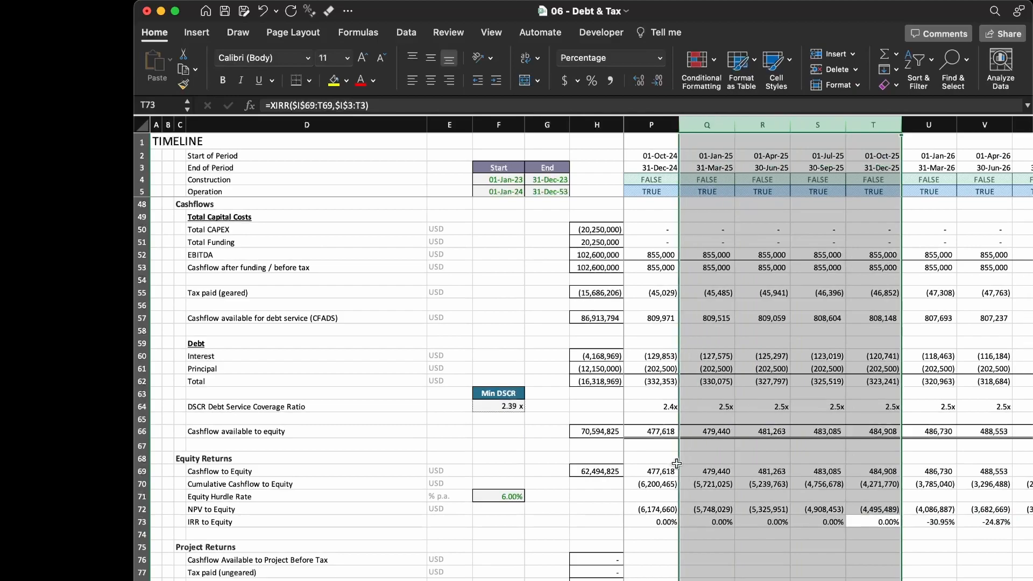
key(Right)
key(ctrl+space)
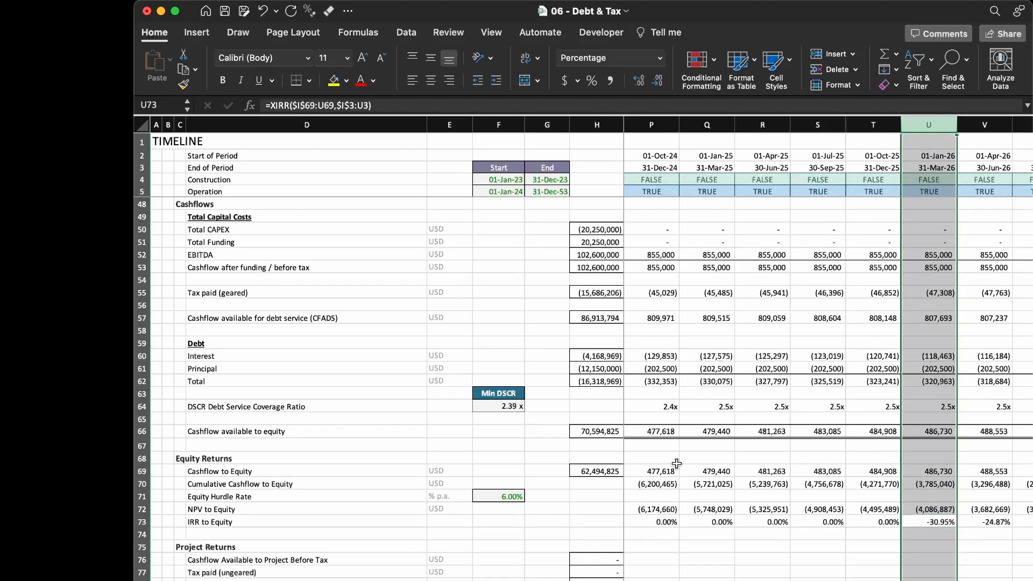
key(Right)
key(Left)
key(Left)
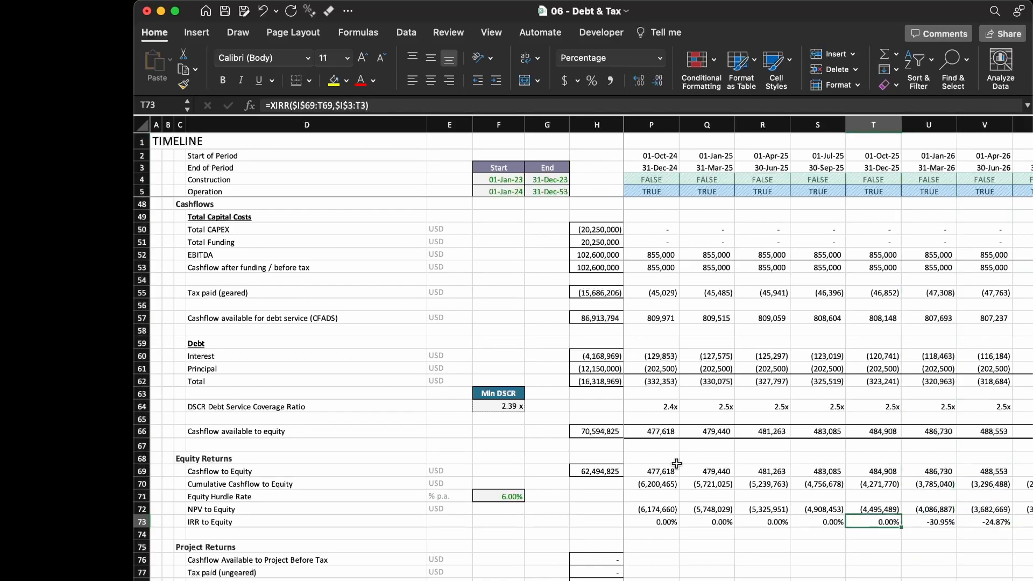
Trace IRR to Equity along row 73 to AF73 and examine column AC against the cumulative cashflow to equity.
key(super+shift+Left)
key(Right)
key(Right)
key(Right)
key(Right)
key(Right)
key(Right)
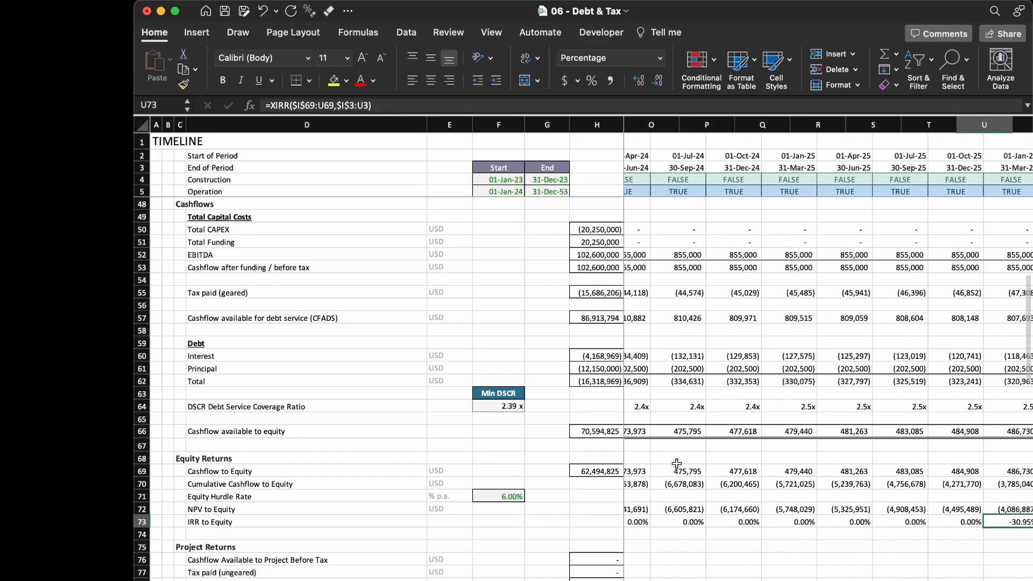
key(Right)
key(Right)
key(Right)
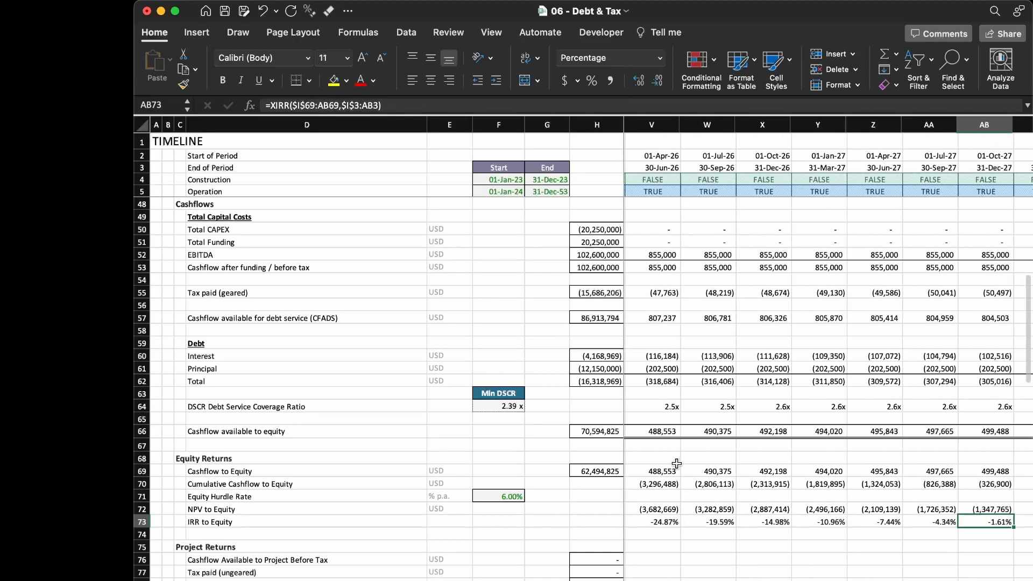
key(Right)
key(Right)
key(Right)
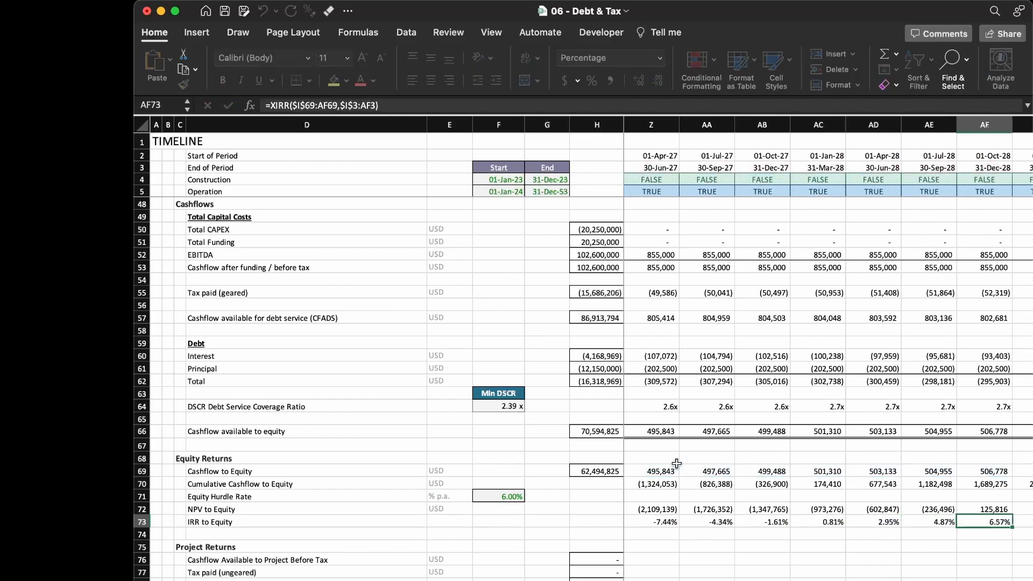
key(Left)
key(Left)
key(Left)
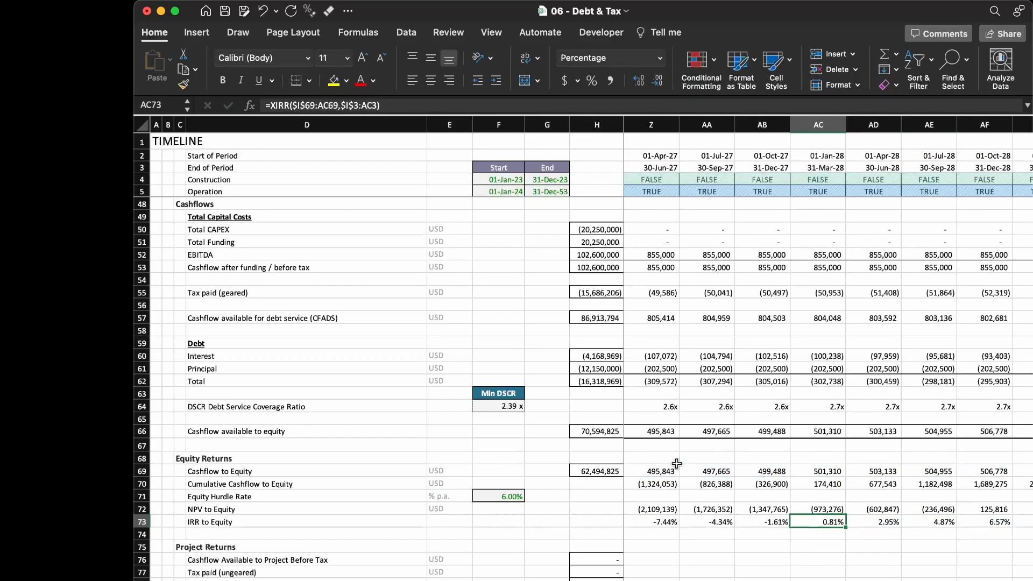
key(ctrl+space)
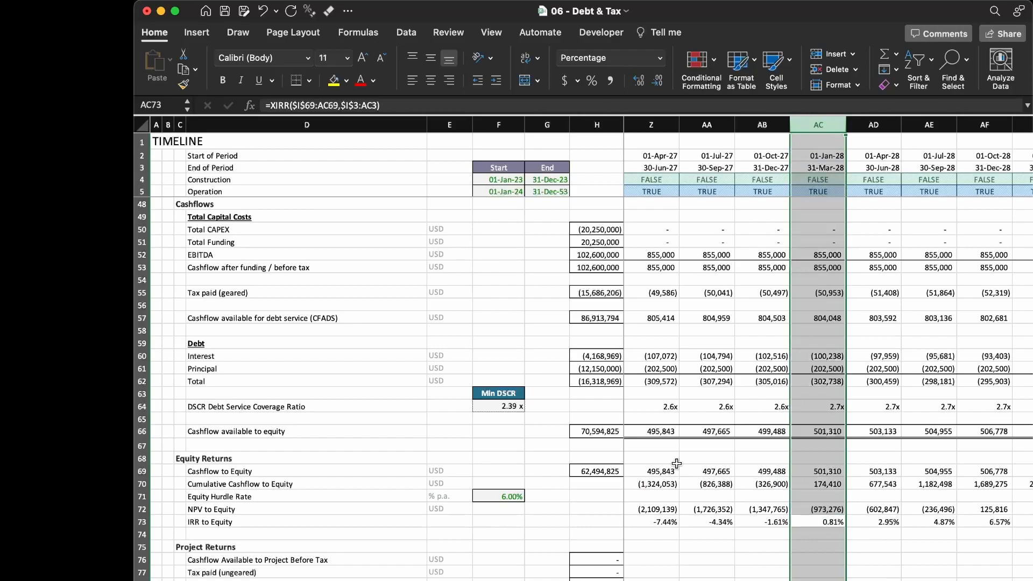
Examine the 31-Dec-28 column AF, comparing its operation period, NPV and IRR to Equity with the equity hurdle rate.
key(Right)
key(Right)
key(Right)
key(Right)
key(Right)
key(Right)
key(Right)
key(Right)
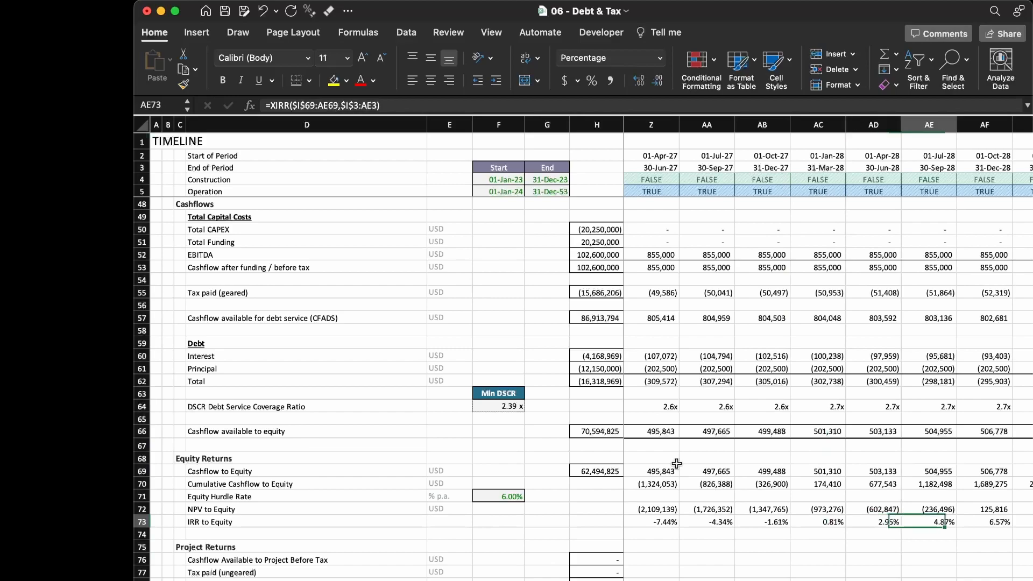
key(Left)
key(Left)
key(Left)
key(Left)
key(Left)
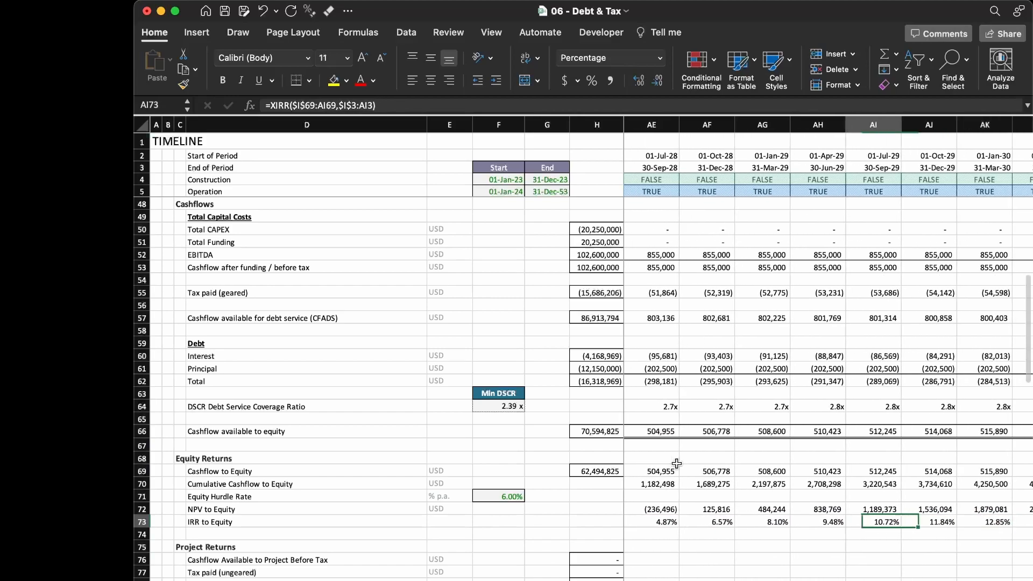
key(ctrl+space)
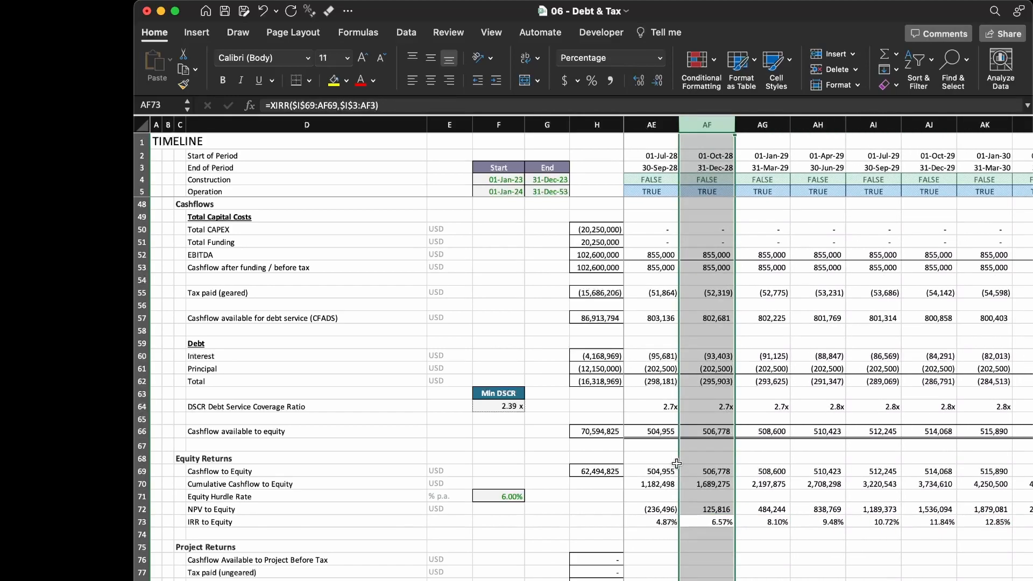
scroll(676, 463, up, 4)
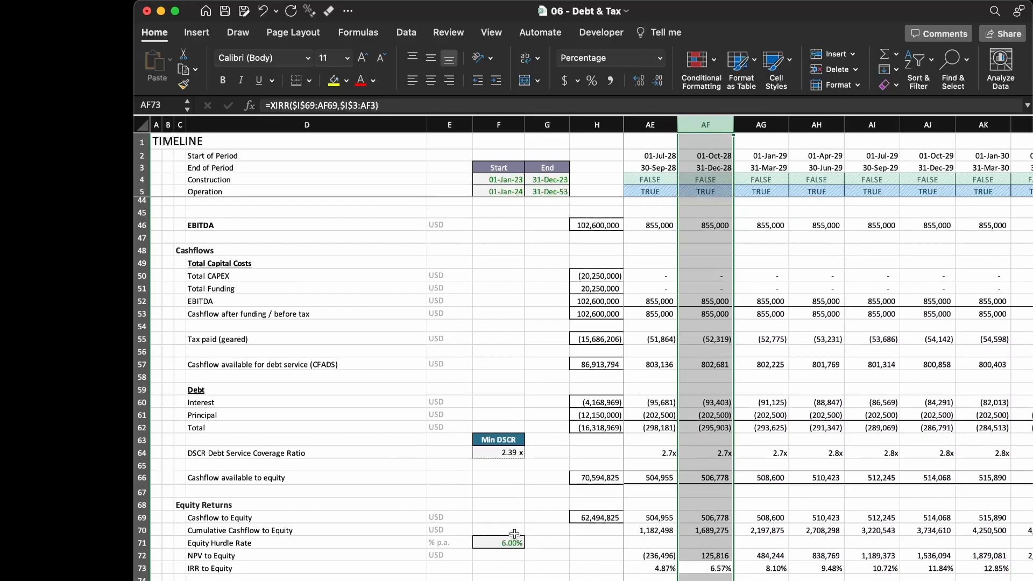
scroll(699, 242, up, 10)
scroll(699, 242, left, 3)
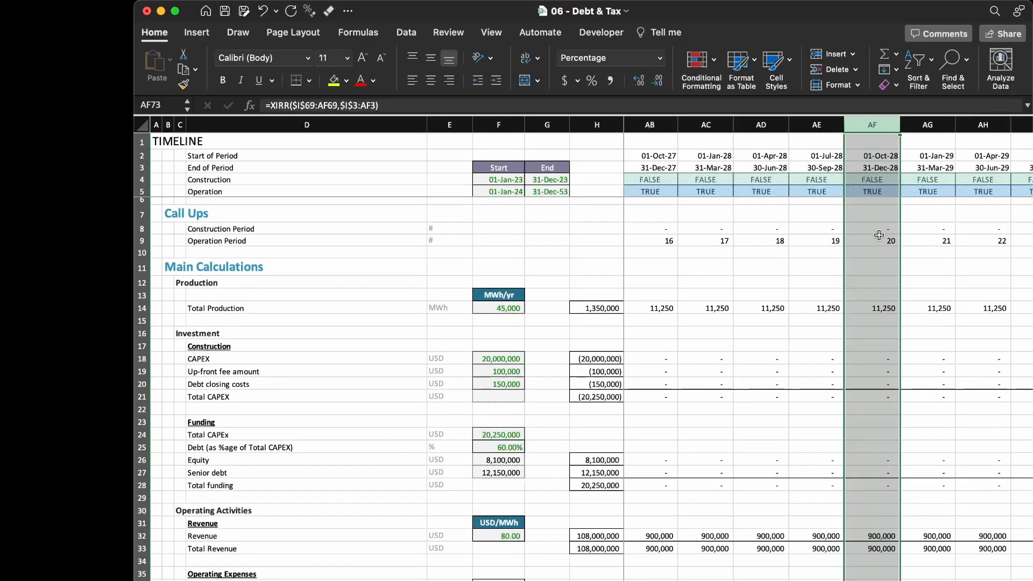
scroll(883, 448, down, 6)
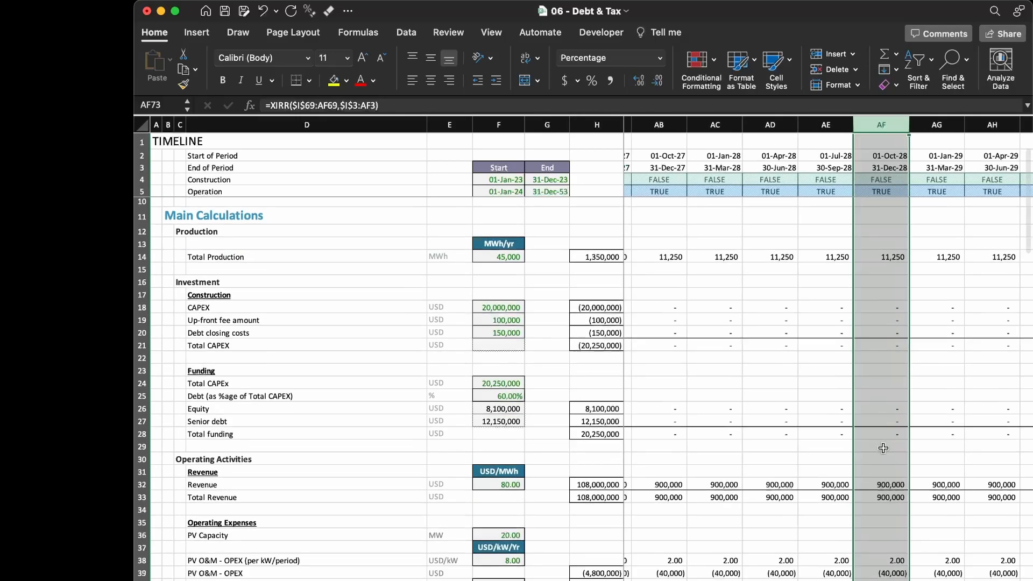
scroll(883, 448, down, 4)
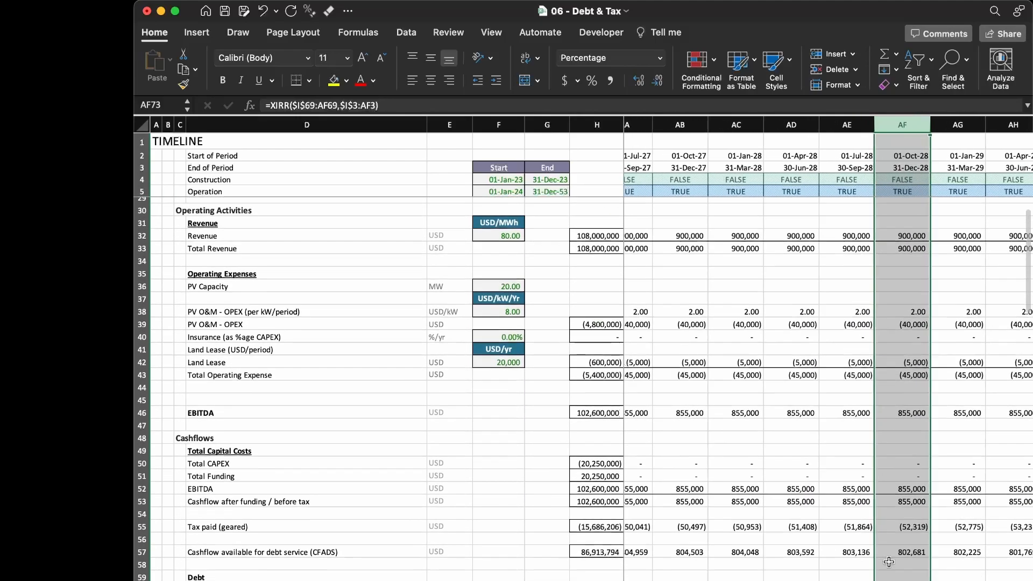
scroll(887, 522, down, 5)
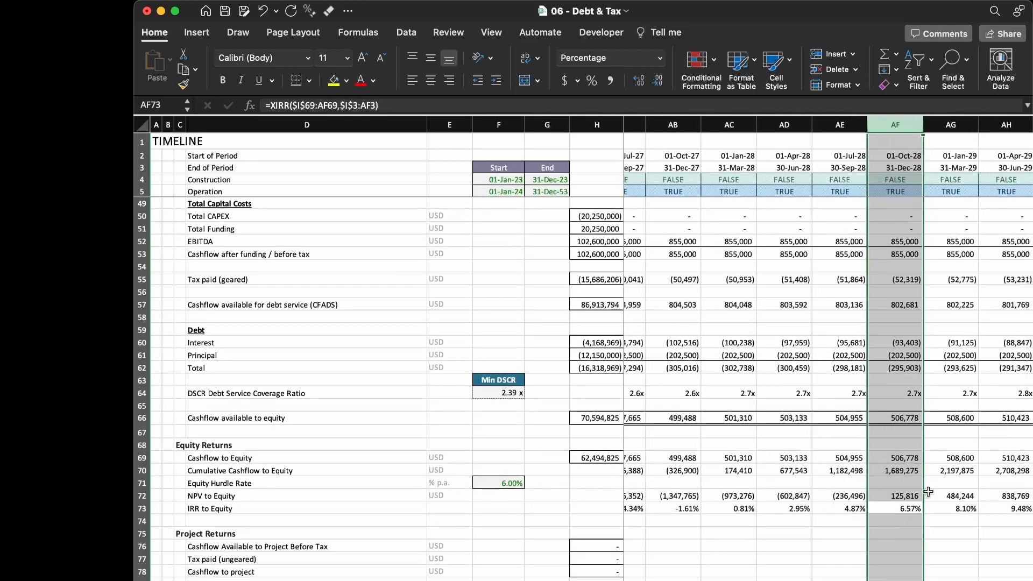
Enter =XIRR(I69:FD69,I3:FD3) in F73 to calculate the overall IRR to Equity across the full timeline.
key(Left)
key(Right)
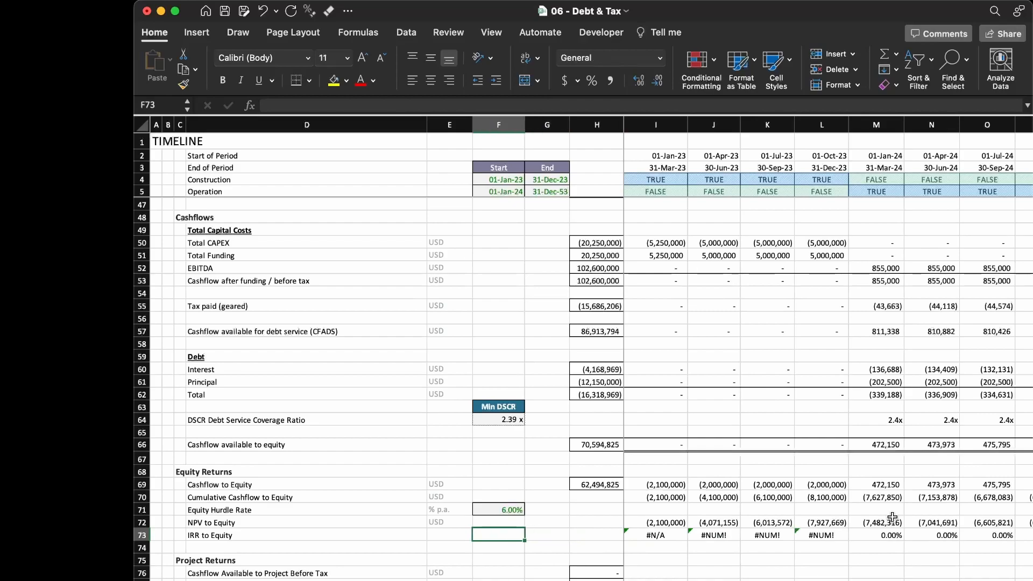
text(=XIRR()
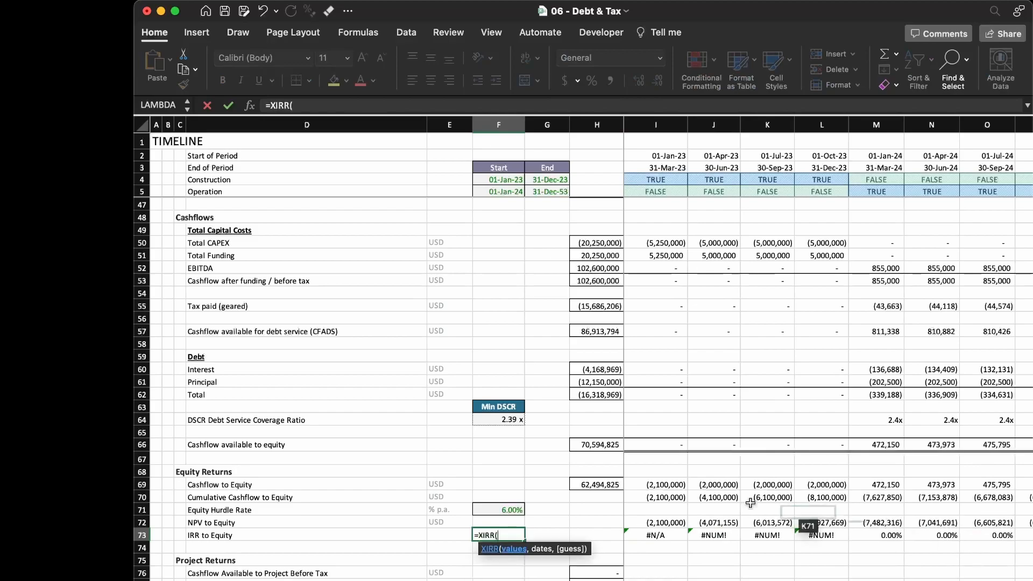
click(631, 486)
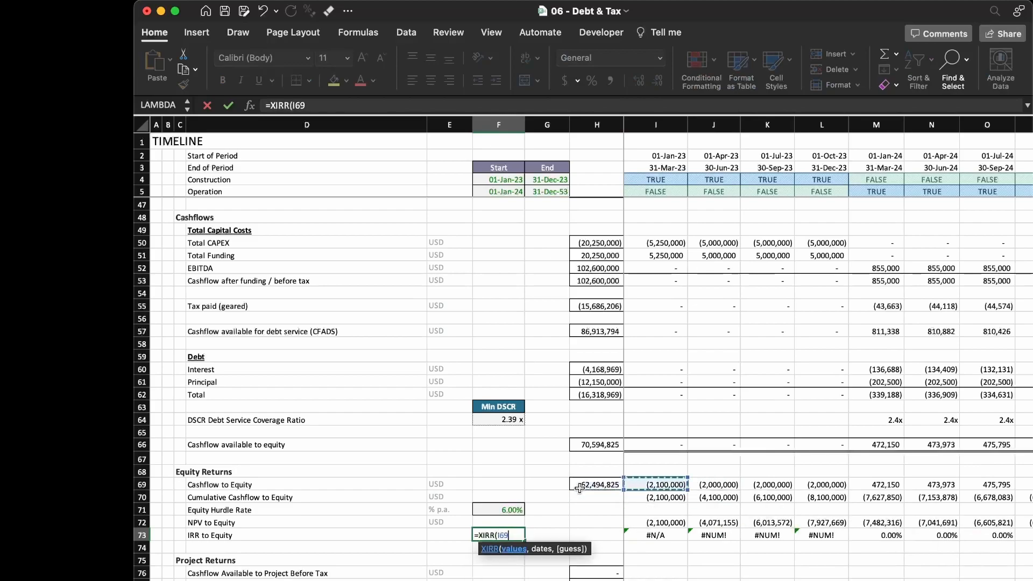
key(super+shift+Right)
text(,)
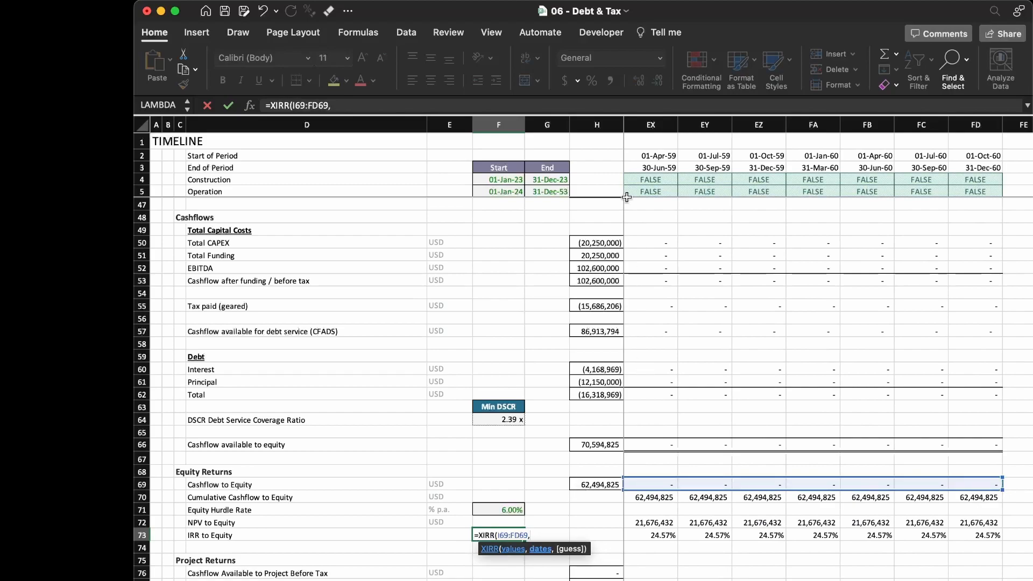
click(600, 163)
key(Right)
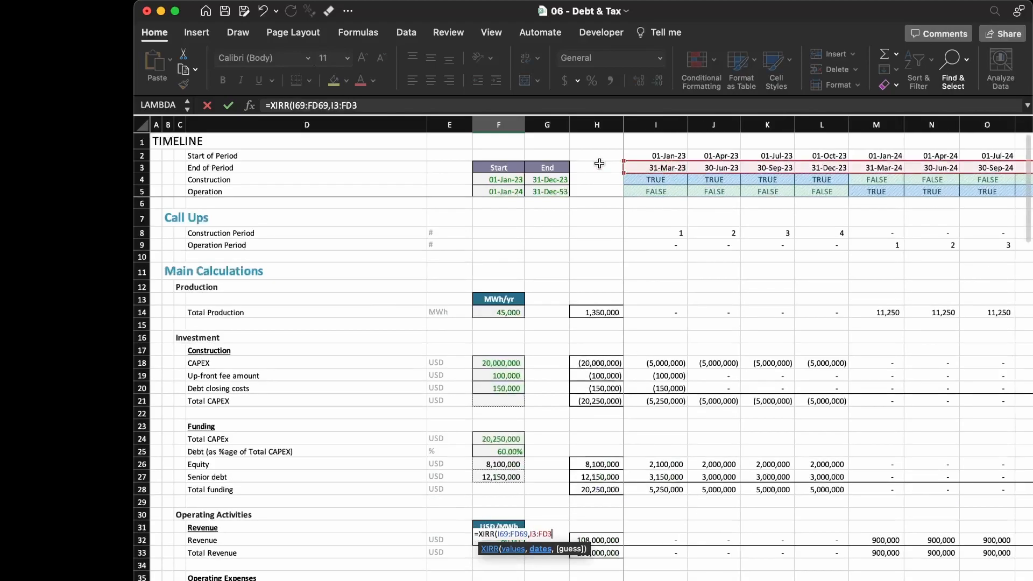
key(super+shift+Right)
key(ctrl+Return)
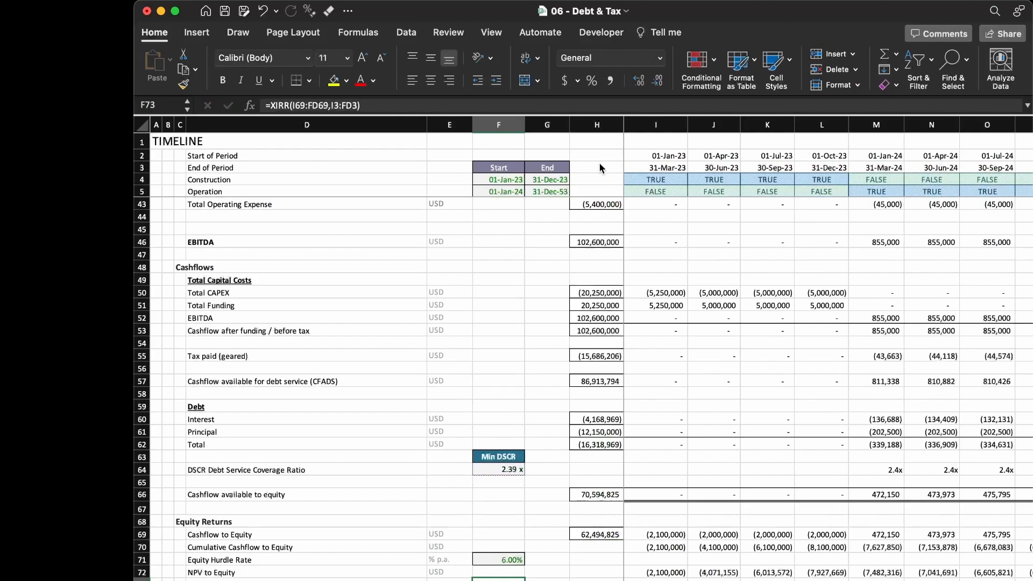
Copy only the percentage formatting of N73 onto the overall IRR to Equity cell F73.
key(Right)
key(Right)
key(Right)
key(Right)
key(Right)
key(Right)
key(Right)
key(Right)
key(super+c)
key(super+Left)
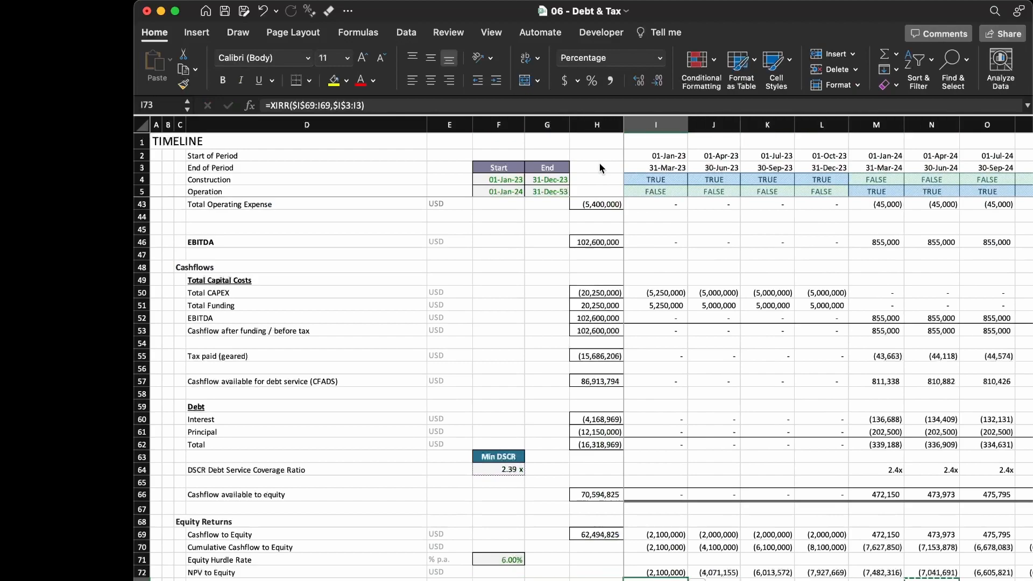
key(super+Left)
key(ctrl+super+v)
key(t)
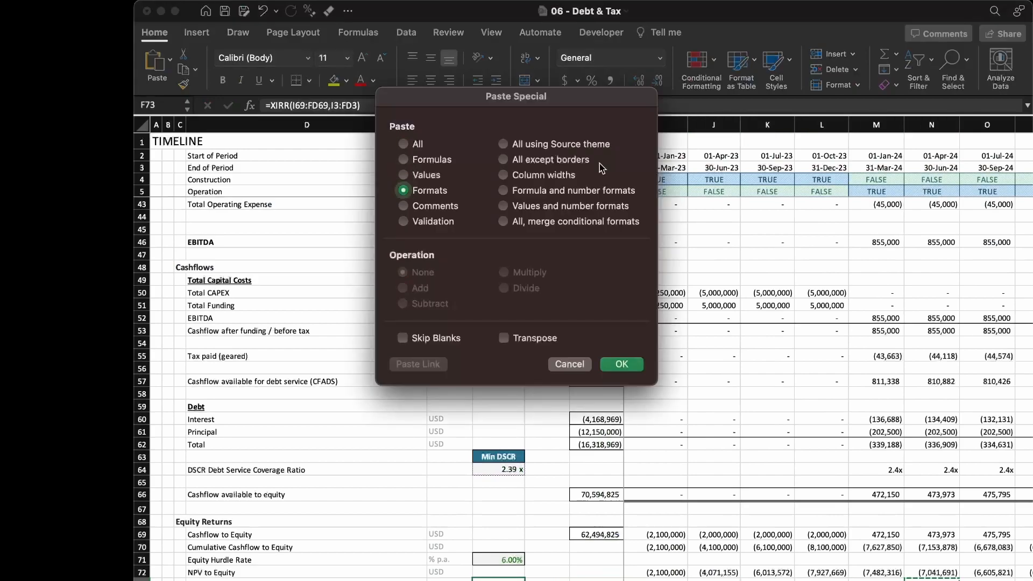
key(Return)
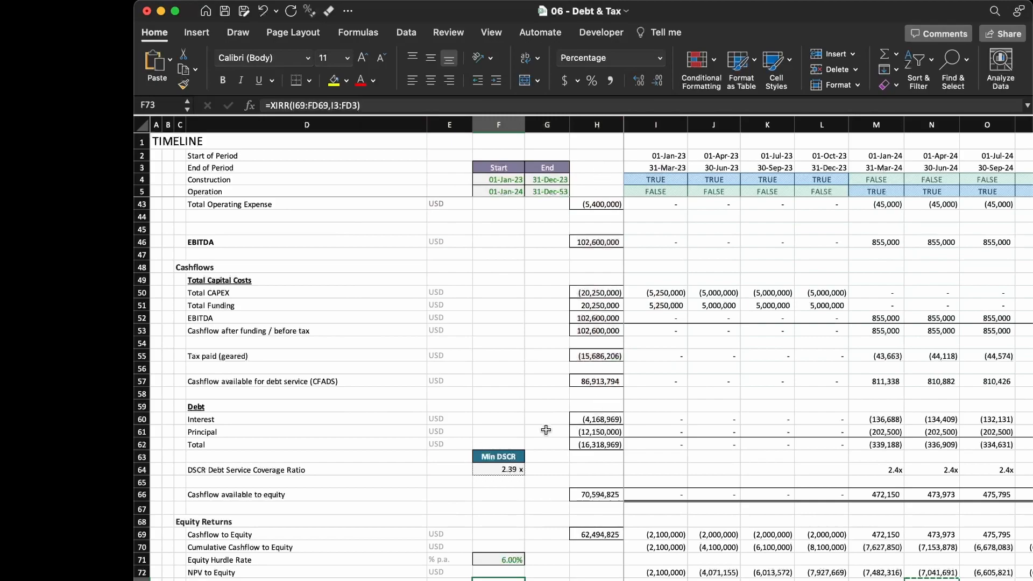
Review the Project Returns line items in D76:D82, from Cashflow Available to Project Before Tax to IRR to Project.
scroll(546, 430, down, 3)
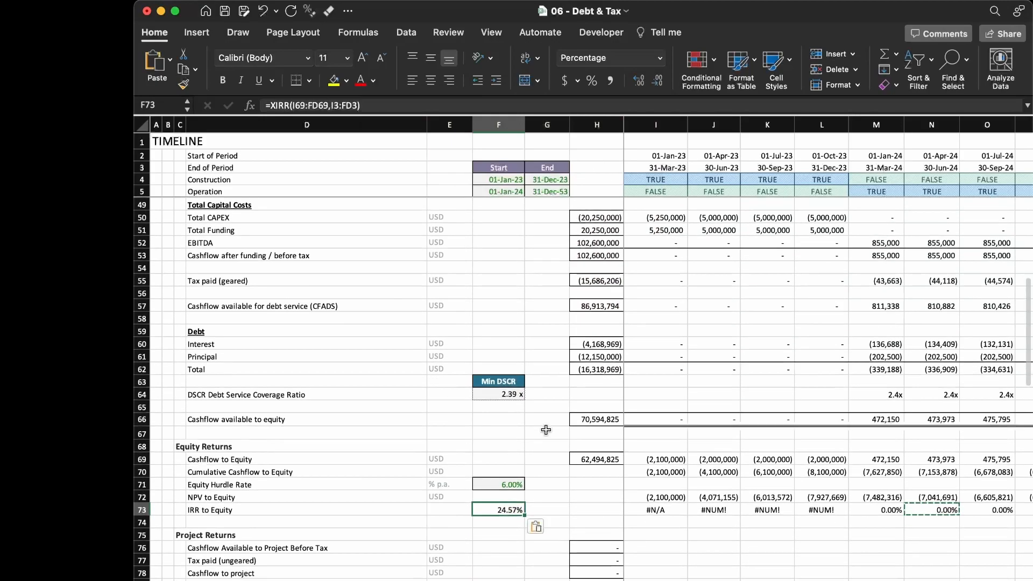
scroll(545, 429, down, 3)
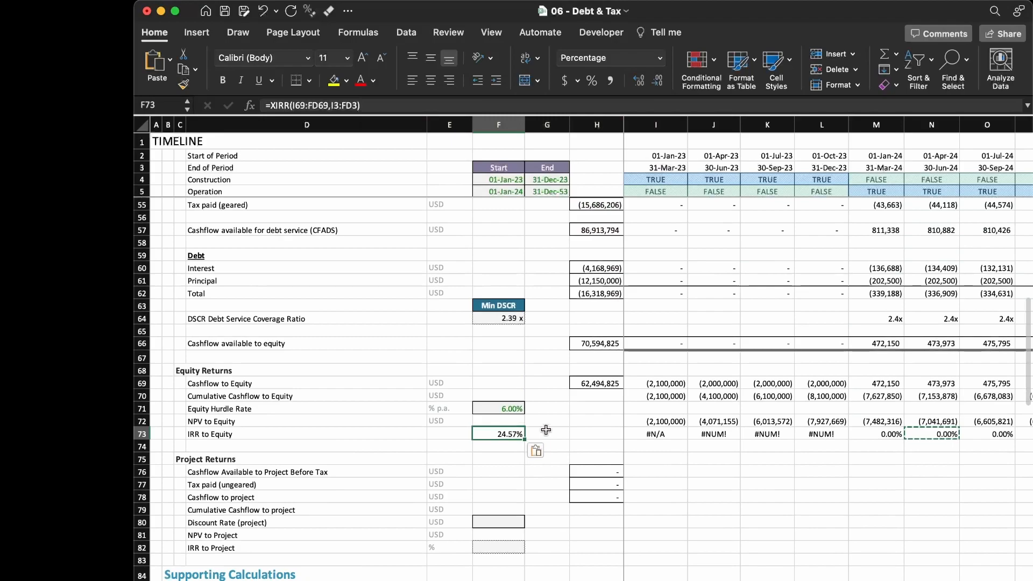
click(358, 469)
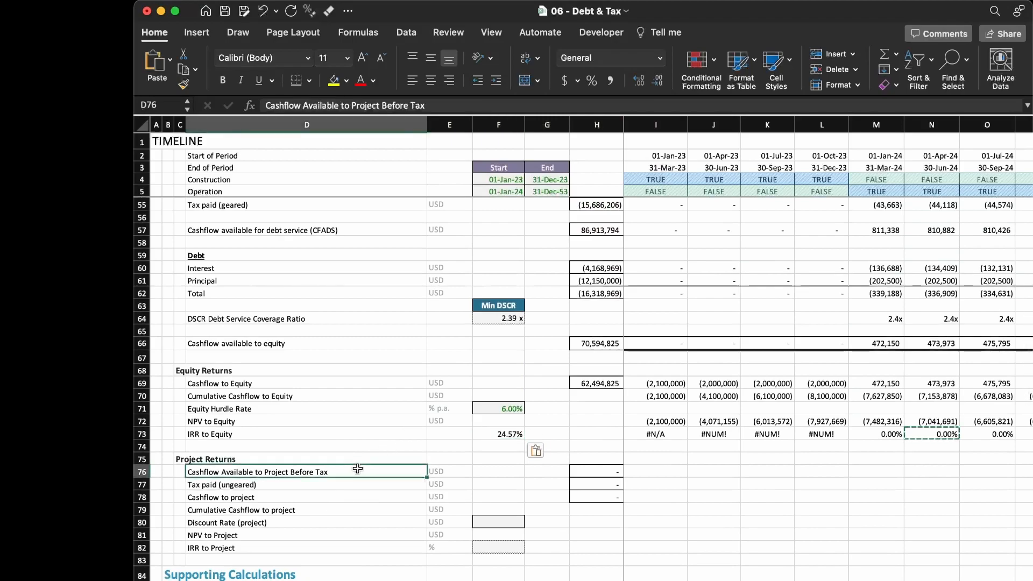
key(shift+Down)
key(shift+Down)
key(shift+Down)
key(shift+Down)
key(shift+Down)
key(shift+Down)
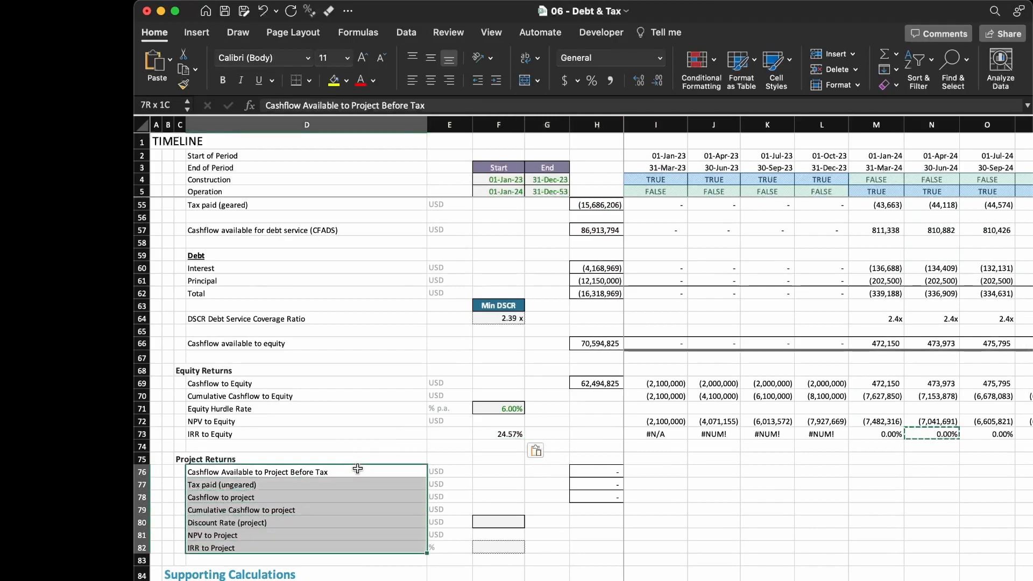
key(shift+Up)
key(shift+Up)
key(shift+Up)
key(shift+Up)
key(shift+Up)
key(shift+Up)
Examine the pre-tax cashflow, Tax paid (ungeared) and Cashflow to project rows and their first-period cells in I76:I78.
key(shift+space)
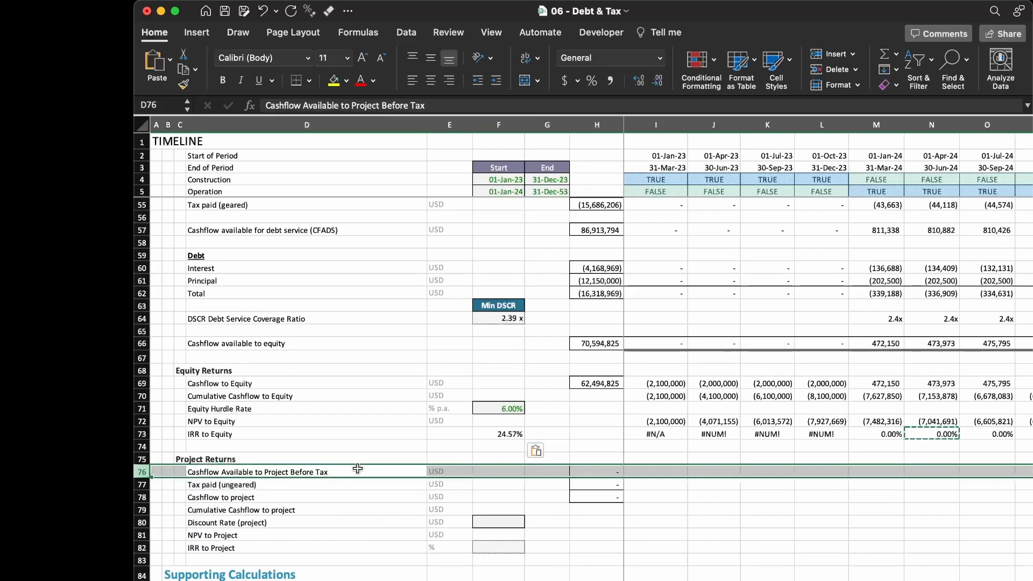
key(Down)
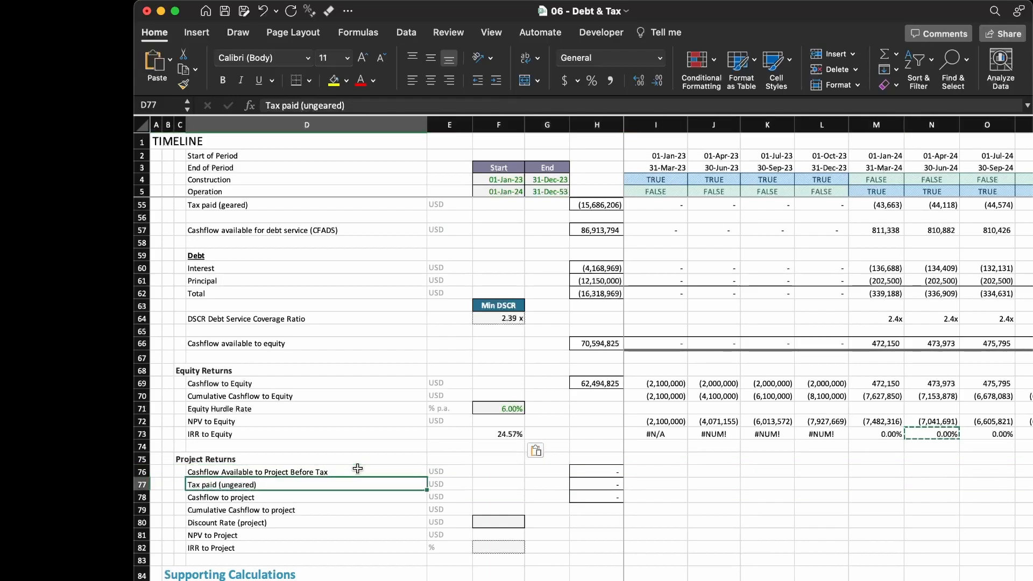
key(shift+space)
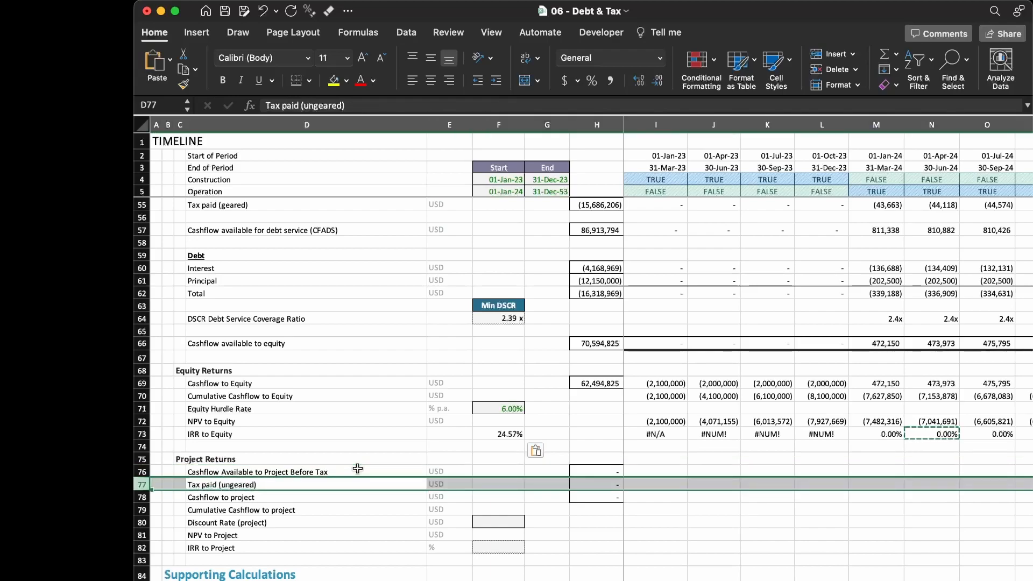
key(Down)
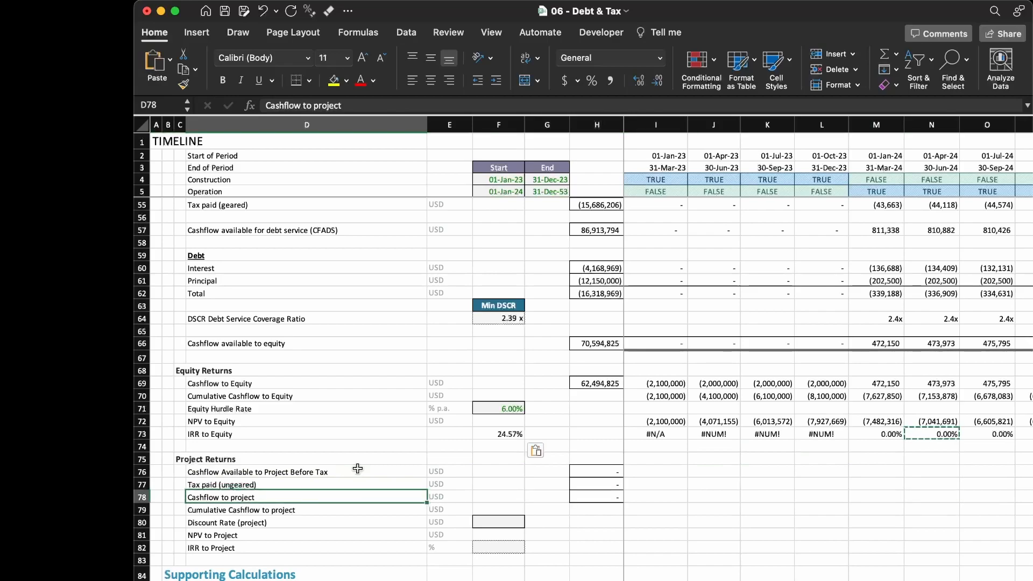
key(Right)
key(Right)
key(Right)
key(Right)
key(Right)
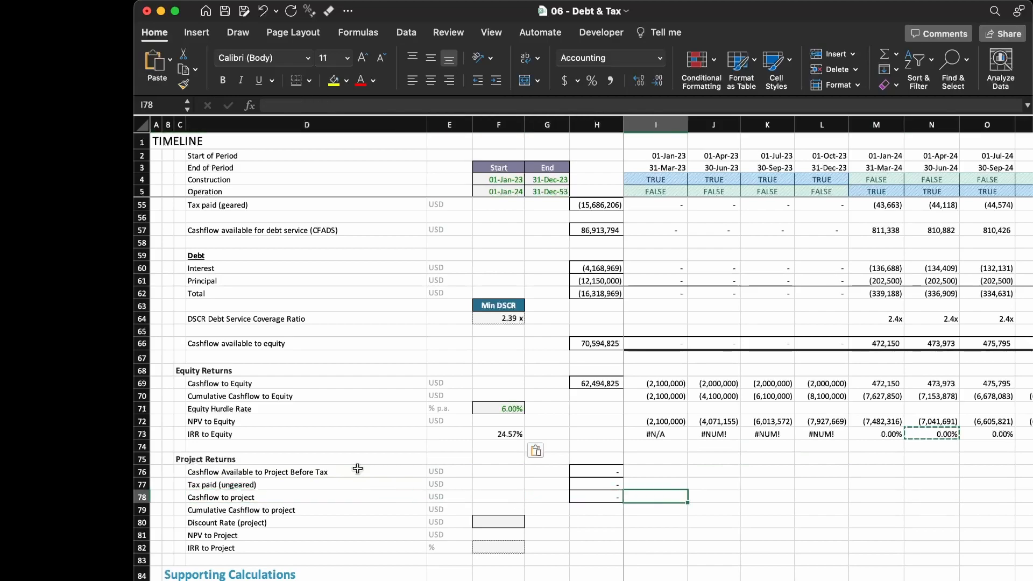
key(Up)
key(Up)
key(Down)
key(Down)
key(Up)
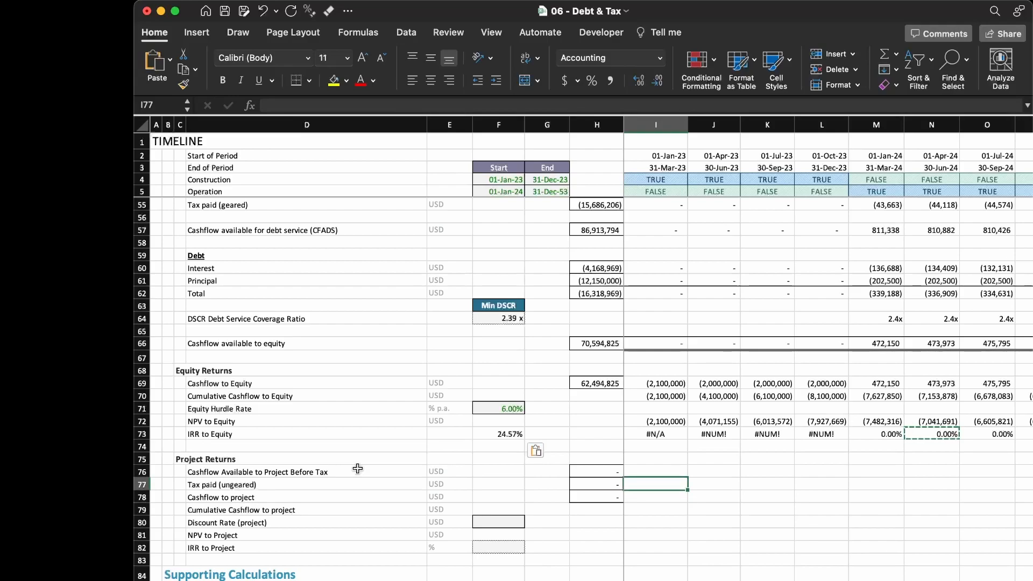
Examine the Cumulative Cashflow to project, Discount Rate, NPV to Project and IRR to Project rows, 79 to 82.
key(Down)
key(Down)
key(shift+space)
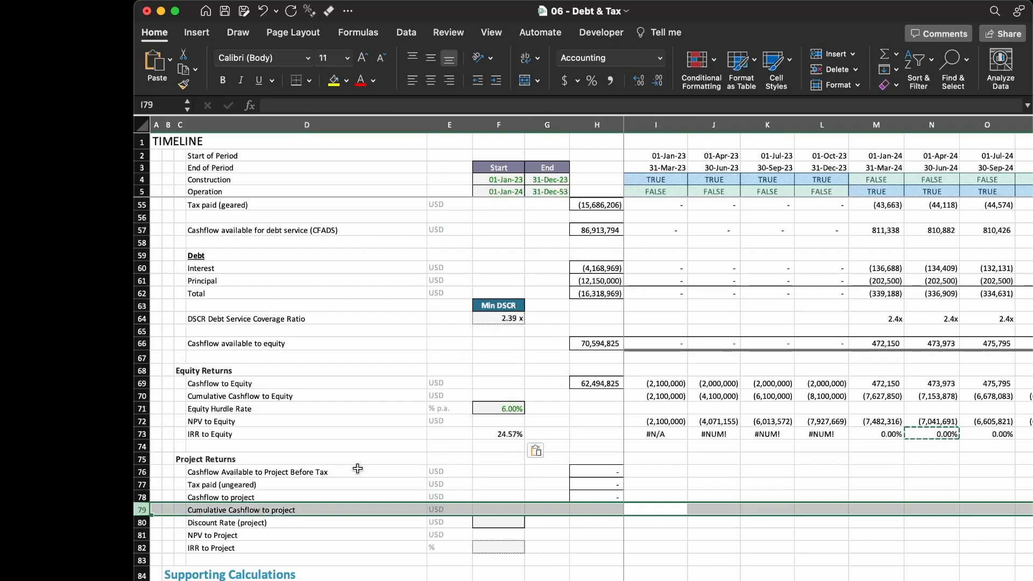
key(Down)
key(shift+space)
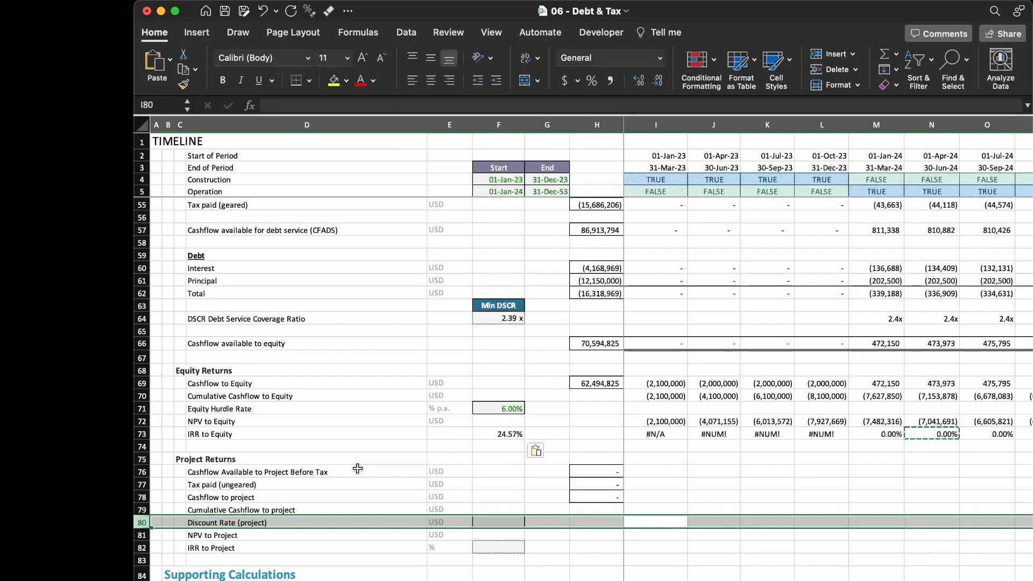
key(Down)
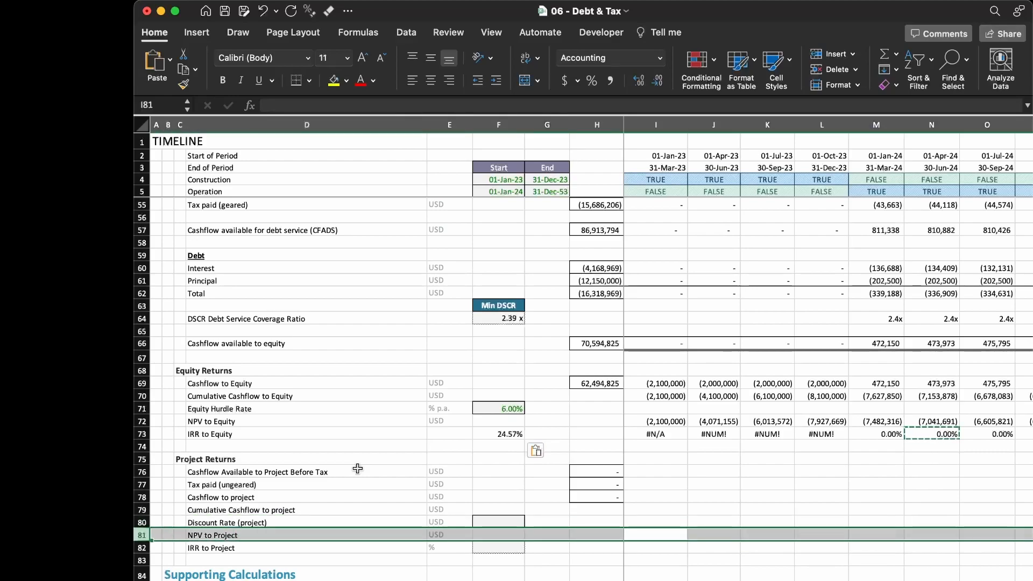
key(Down)
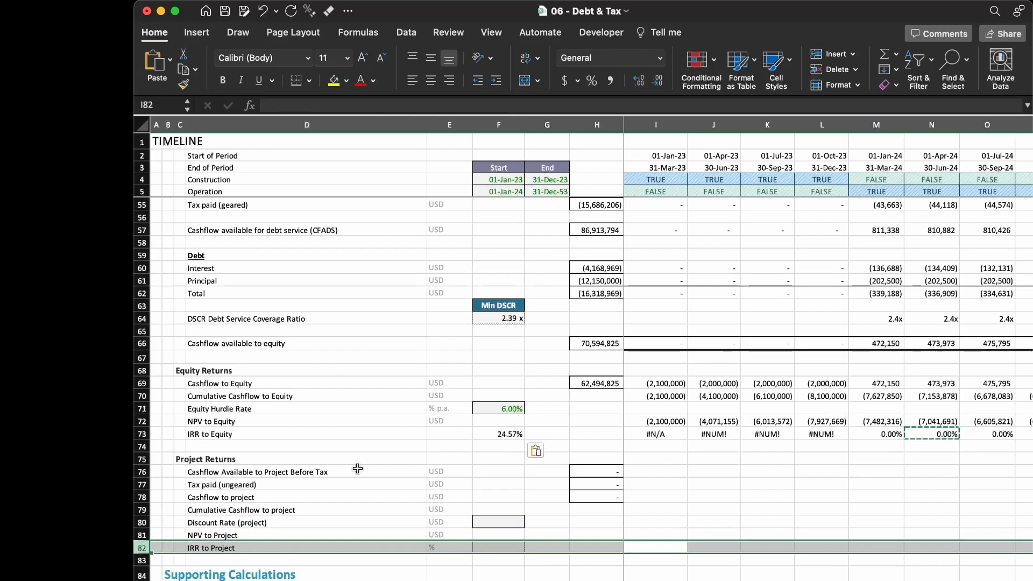
scroll(358, 469, down, 2)
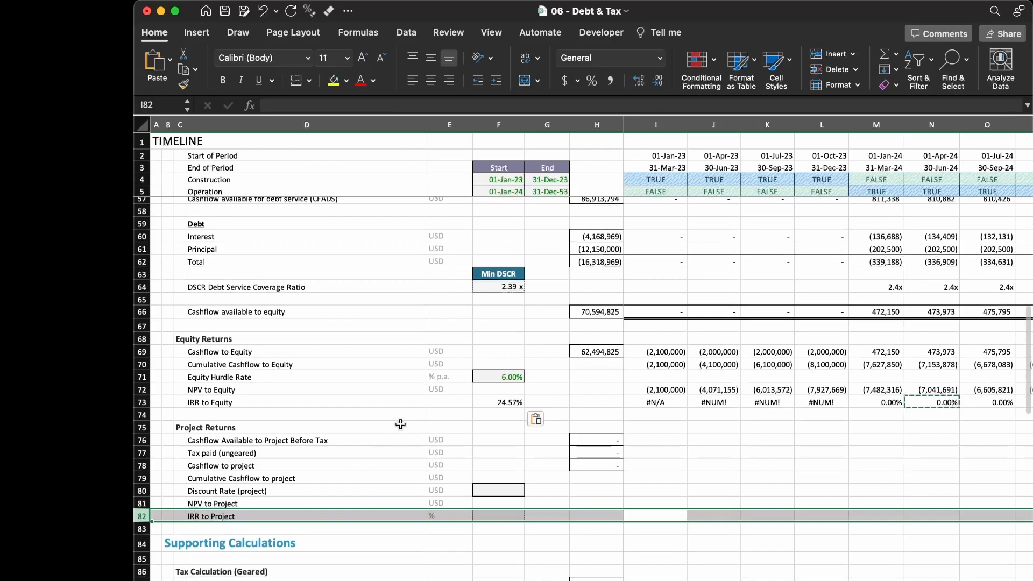
Enter =I53 in I76 for Cashflow Available to Project Before Tax and fill it across the full timeline.
click(275, 438)
key(Right)
key(Right)
key(Right)
key(Right)
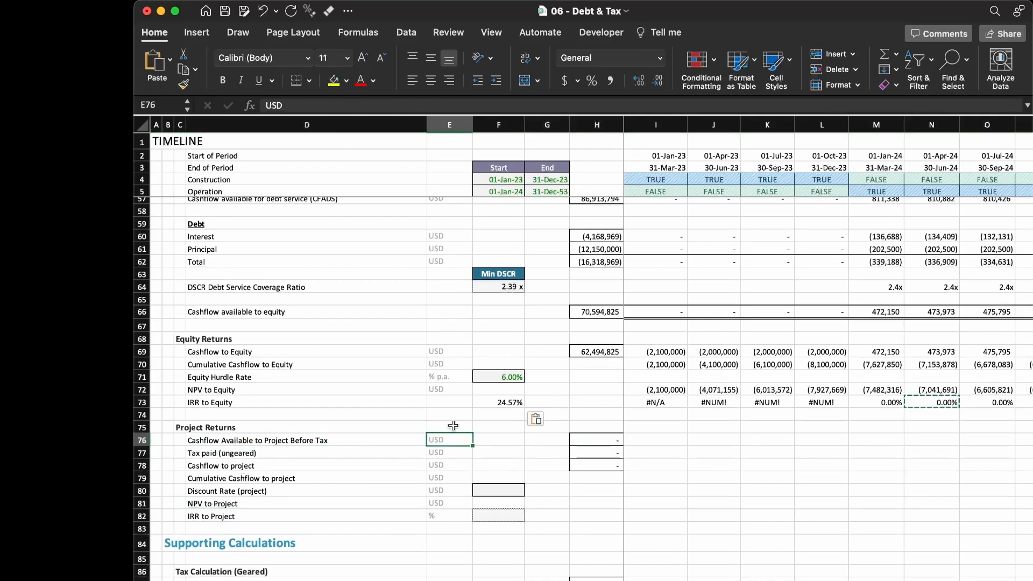
key(Right)
text(=)
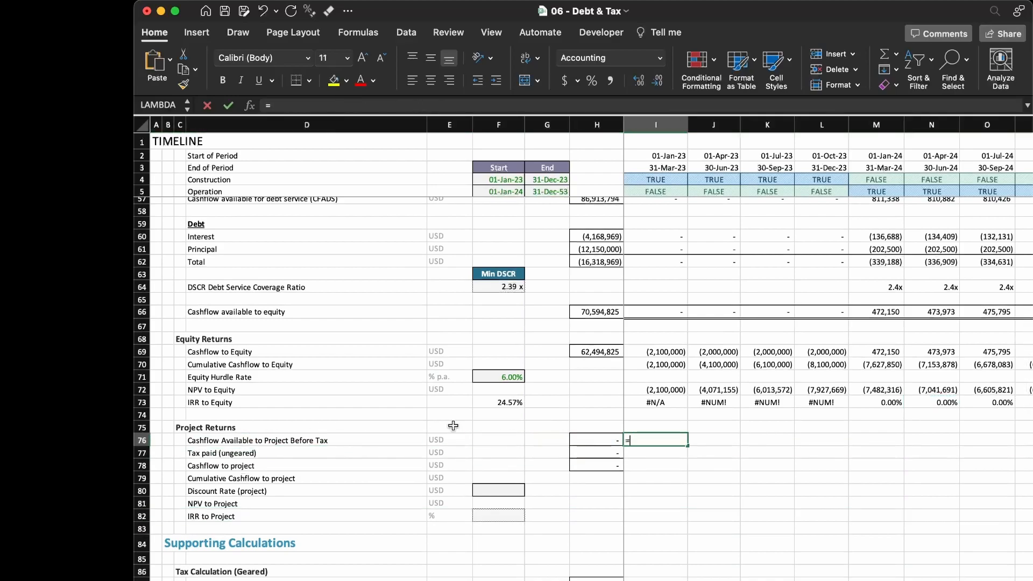
scroll(694, 375, up, 5)
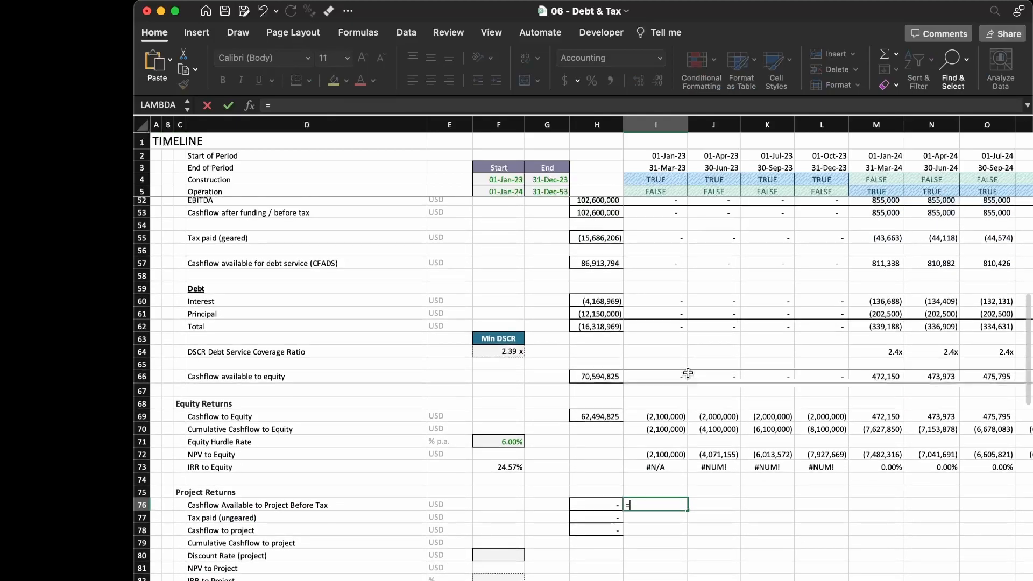
scroll(688, 372, up, 5)
scroll(688, 373, right, 1)
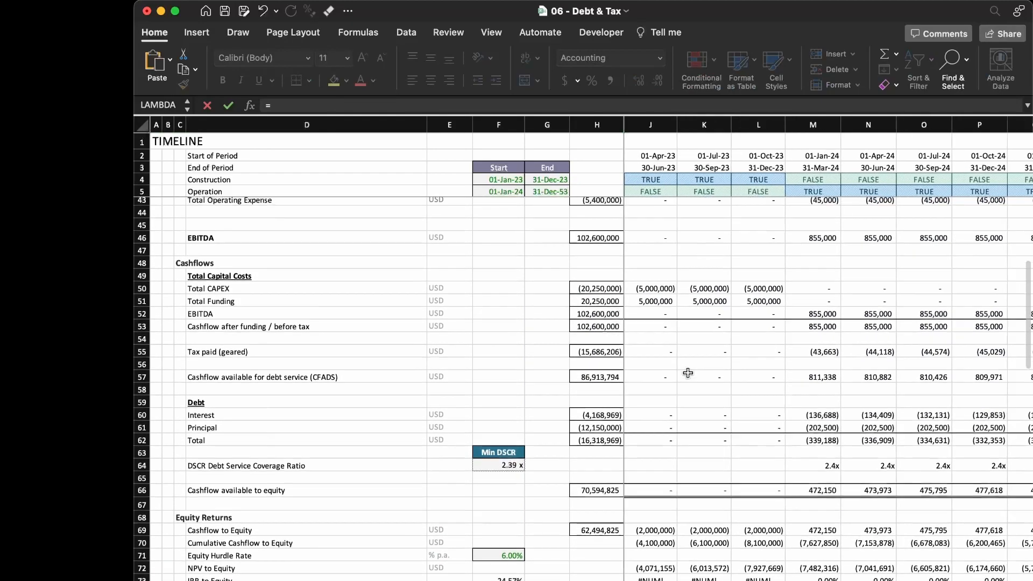
scroll(688, 372, up, 1)
scroll(688, 373, left, 1)
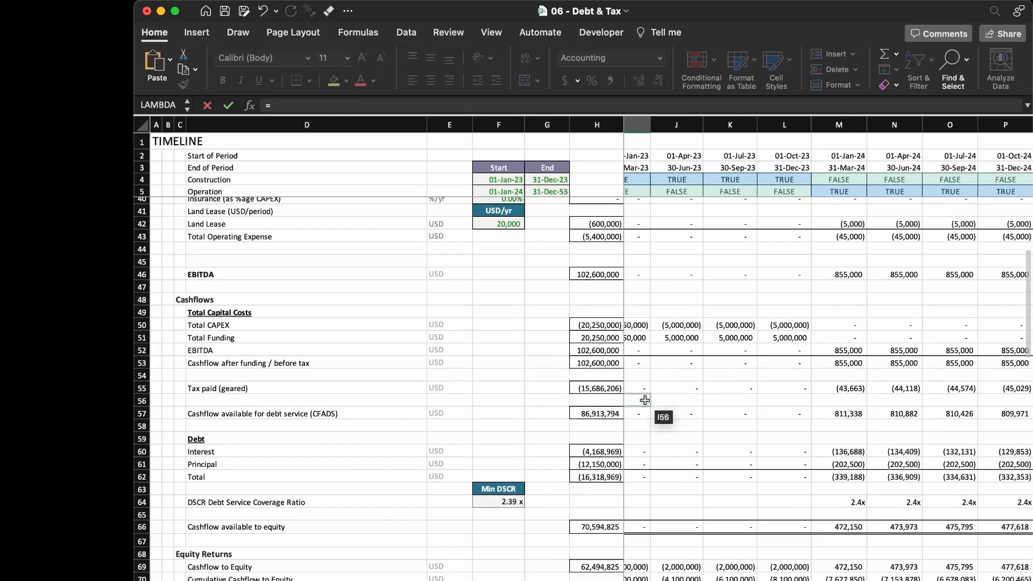
click(591, 362)
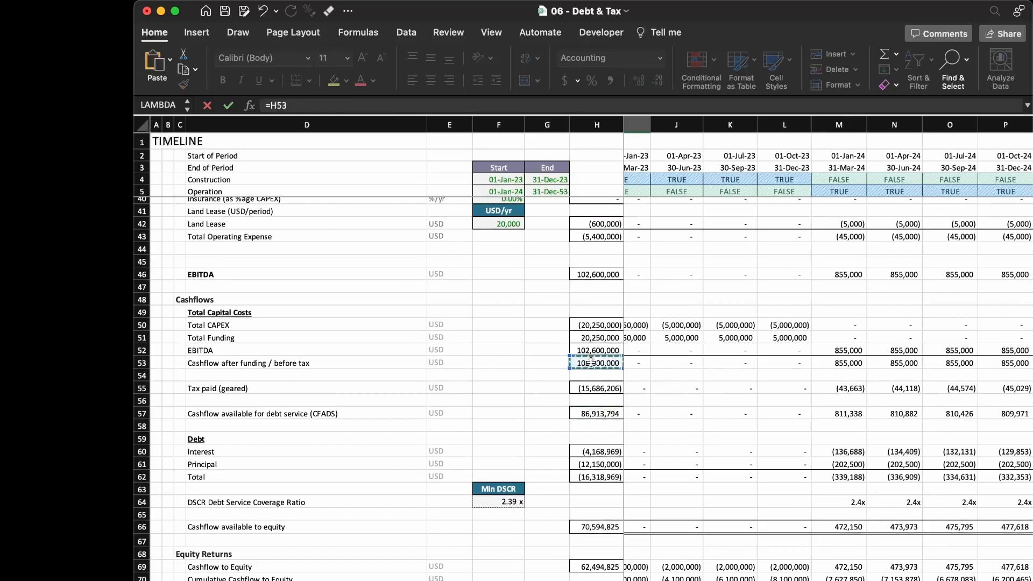
key(Right)
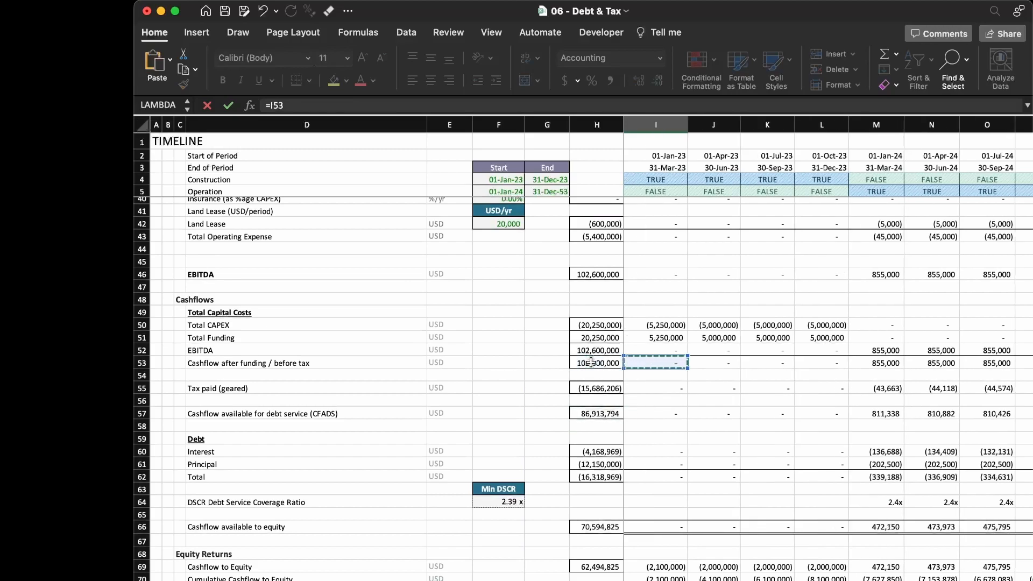
key(Return)
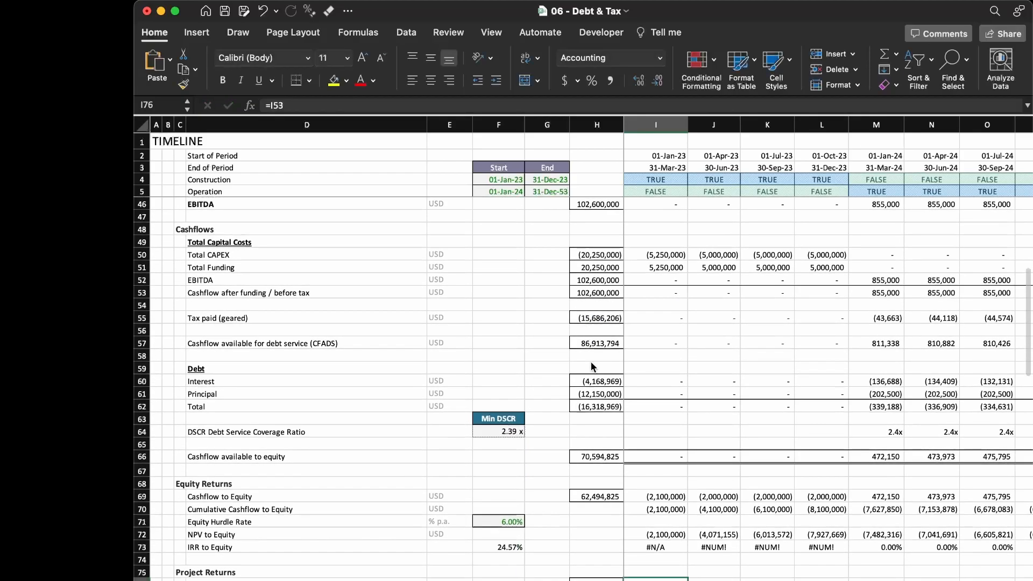
scroll(592, 366, right, 20)
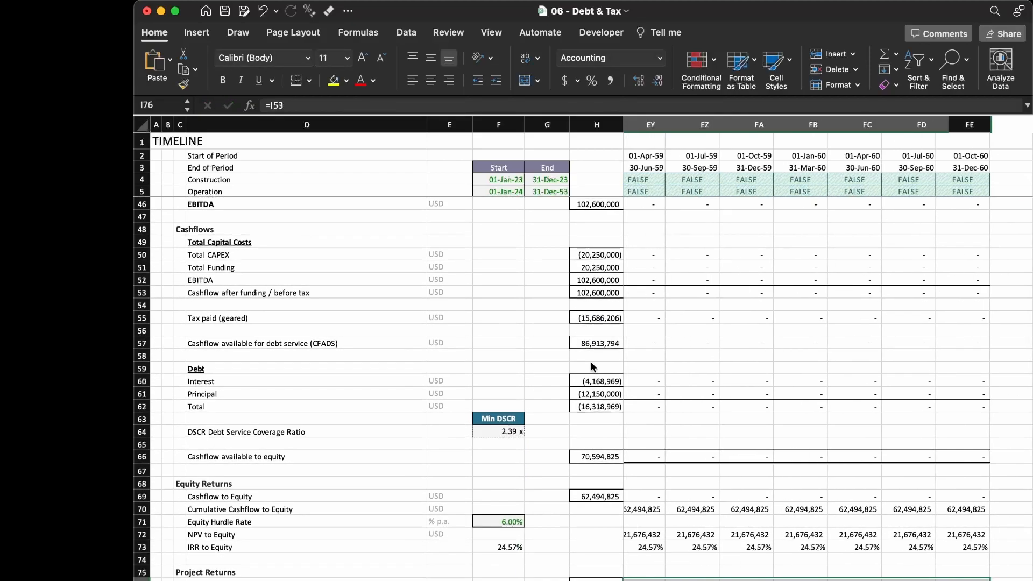
scroll(591, 366, left, 20)
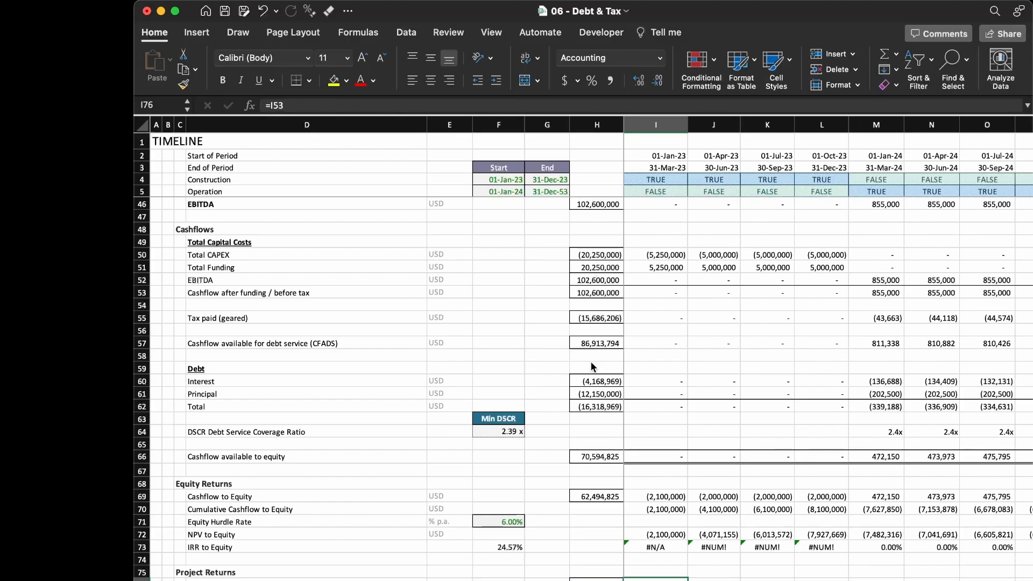
scroll(701, 447, down, 3)
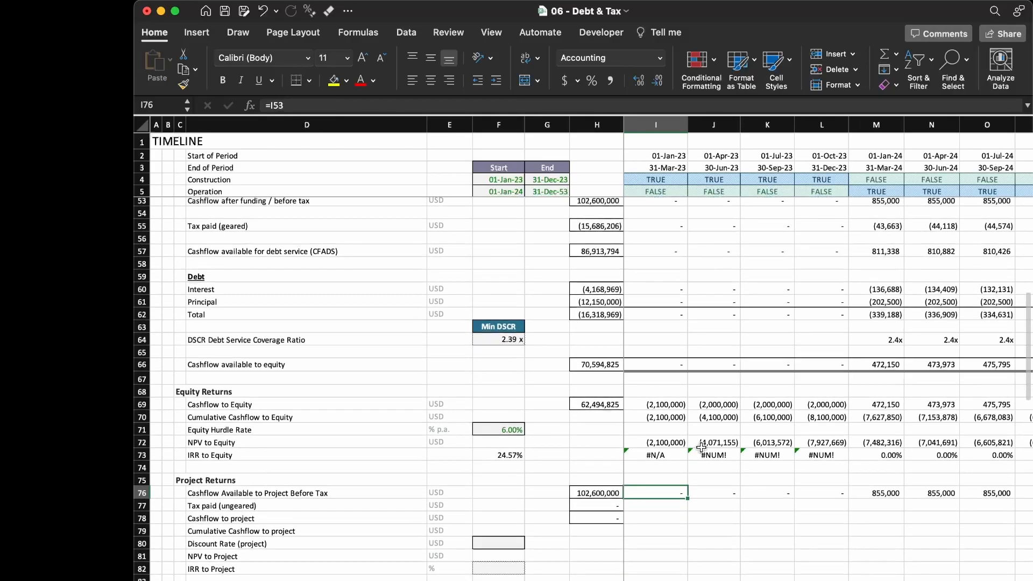
scroll(701, 447, down, 2)
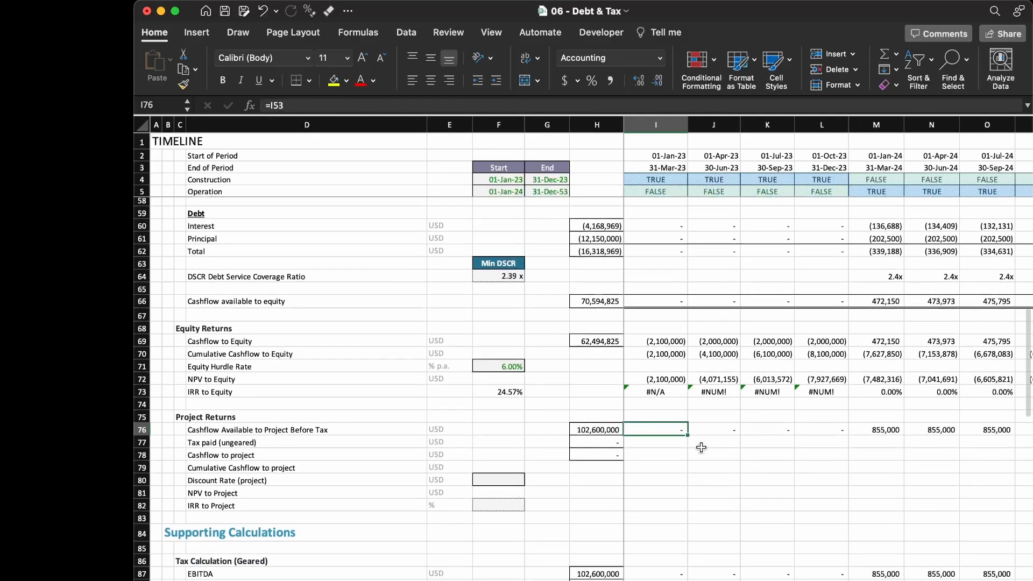
Examine the Tax Calculation (Geared) block in rows 87 to 99, from EBITDA to Geared Tax Benefit / (Liability).
scroll(701, 448, down, 3)
scroll(701, 448, down, 4)
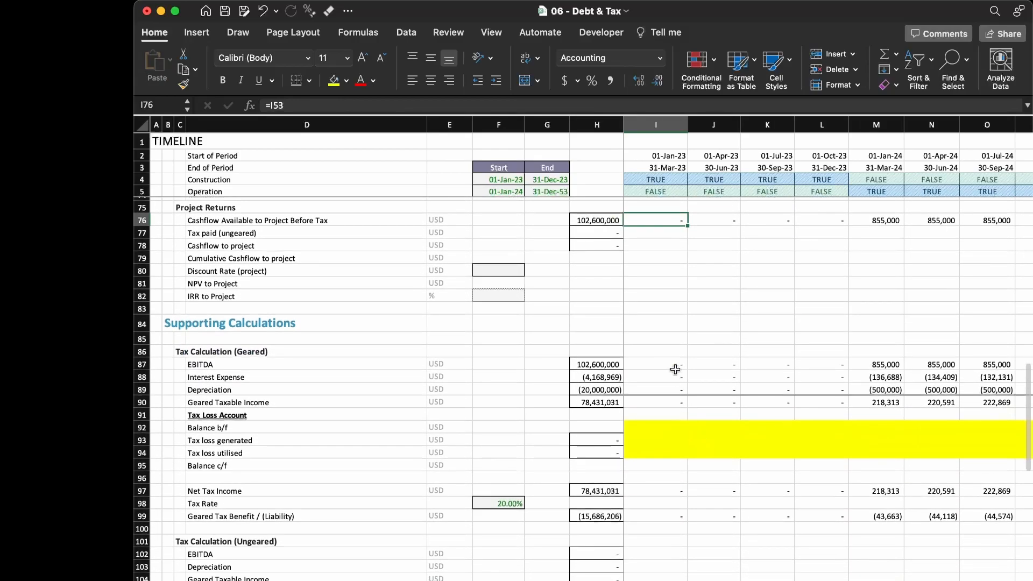
click(675, 370)
key(shift+space)
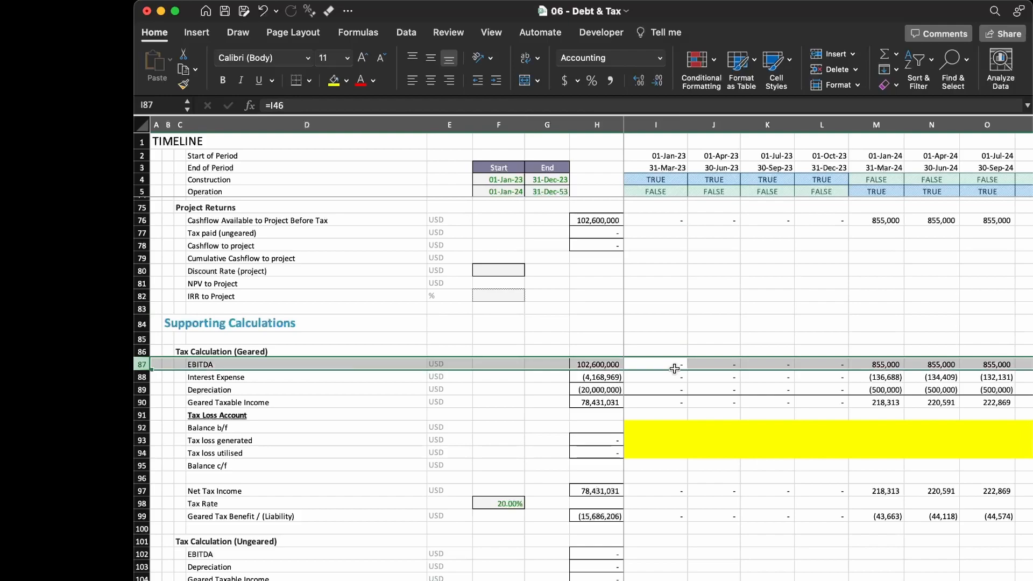
key(shift+Down)
key(shift+Down)
key(shift+Down)
key(shift+Down)
key(shift+Down)
key(shift+Down)
key(shift+Down)
key(shift+Down)
key(shift+Down)
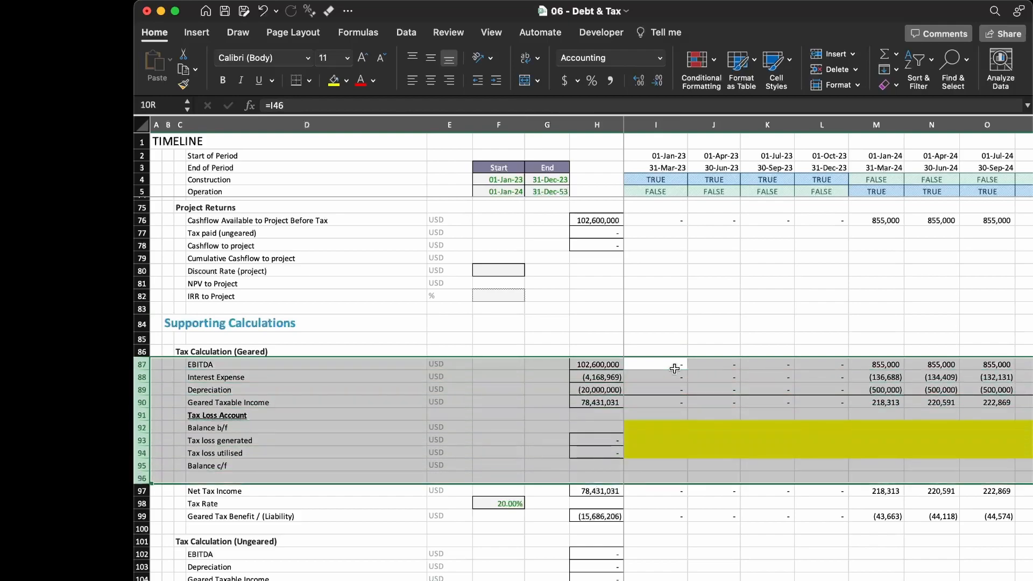
key(shift+Down)
key(shift+Down)
key(shift+Down)
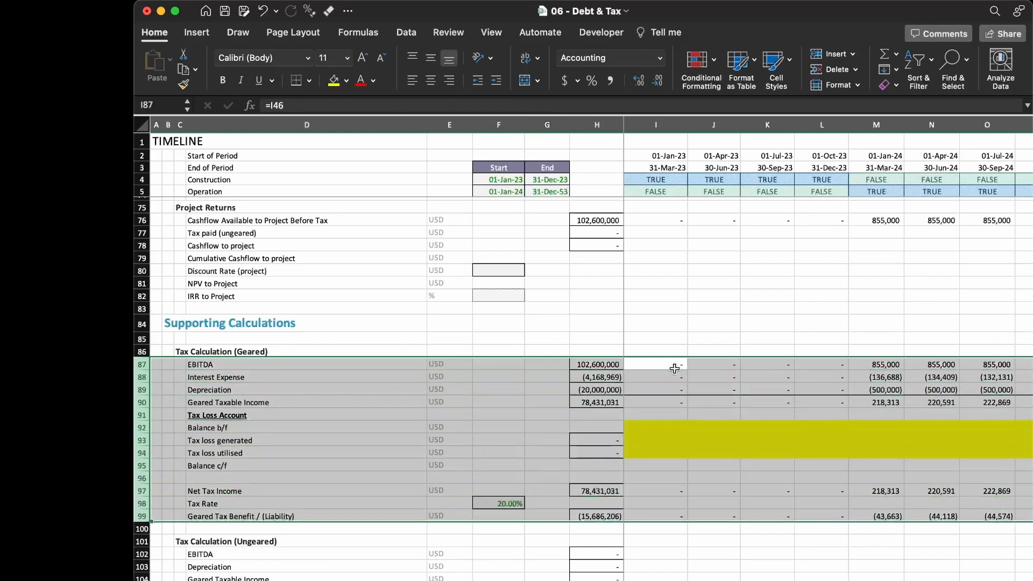
Examine the Tax Calculation (Ungeared) rows 102 to 109, from EBITDA to the tax loss Balance c/f.
click(650, 553)
scroll(650, 552, down, 3)
key(shift+space)
key(shift+Down)
key(shift+Down)
key(shift+Down)
key(shift+Down)
key(shift+Down)
key(shift+Down)
key(shift+Down)
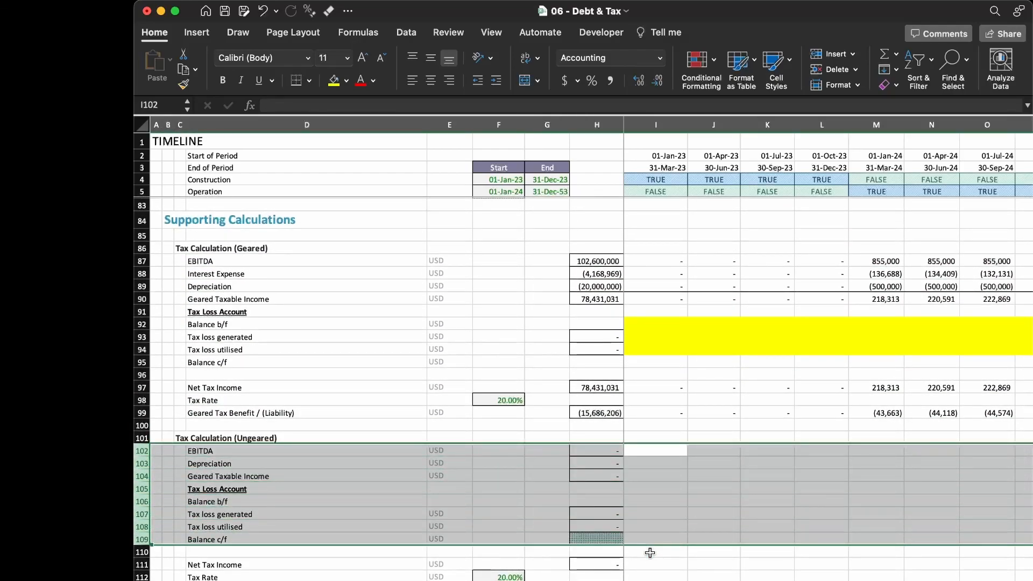
Highlight the ungeared Tax Loss Account cells I106:FD109, from Balance b/f to Balance c/f, with a yellow fill.
key(Down)
key(Down)
key(Down)
key(Down)
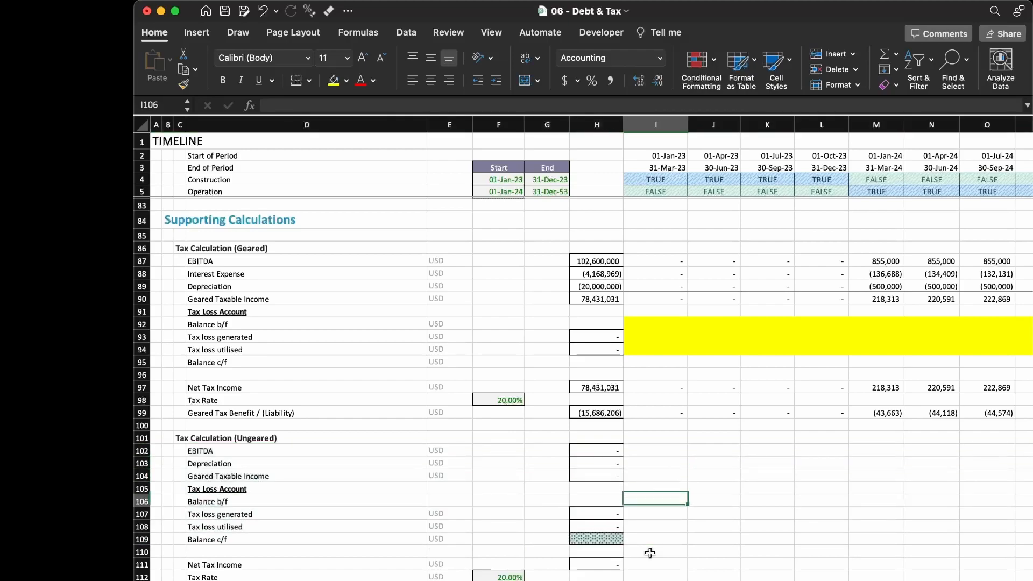
key(shift+space)
key(Right)
key(Left)
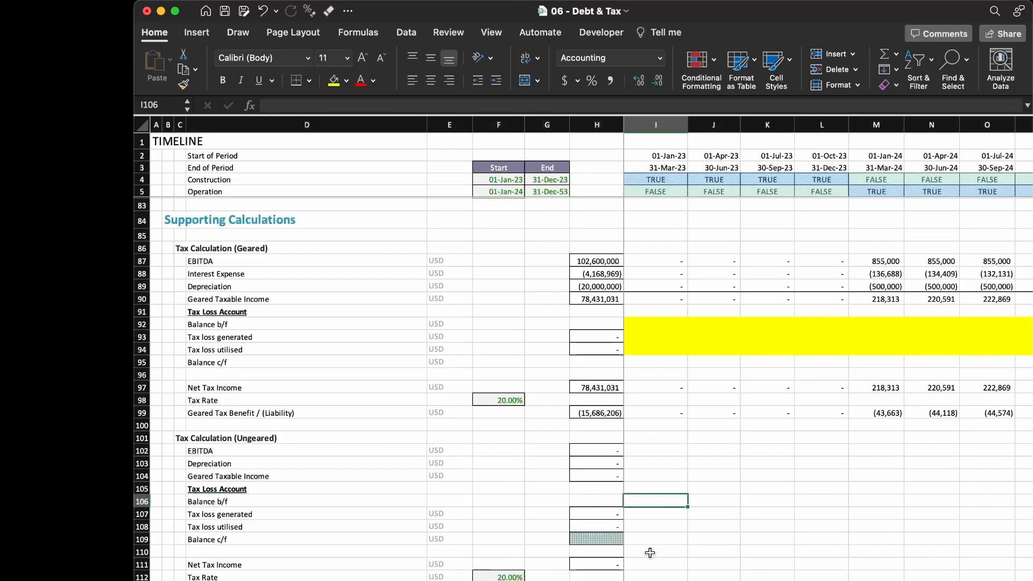
key(shift+Down)
key(shift+Down)
key(shift+Down)
key(ctrl+shift+Right)
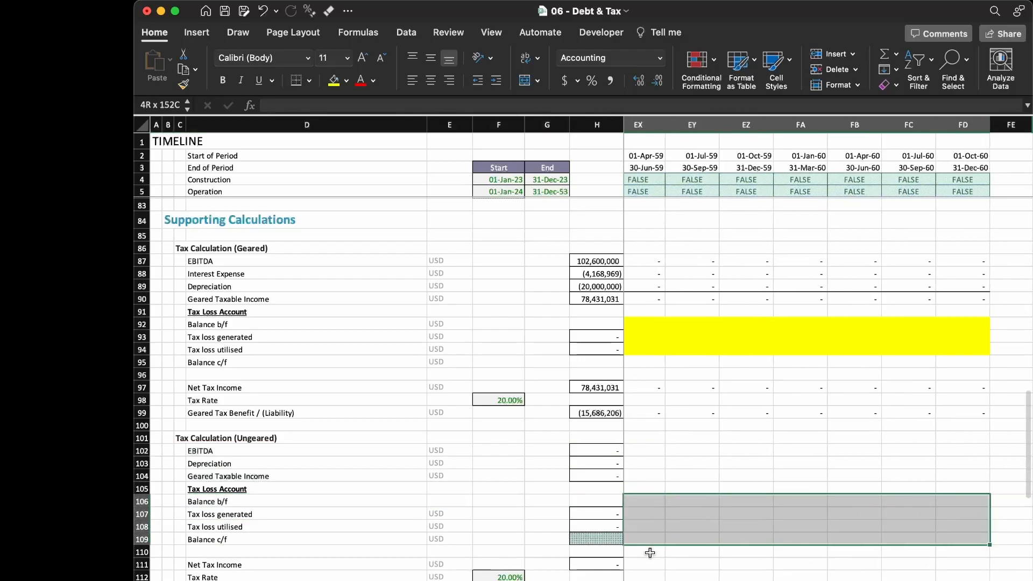
click(333, 82)
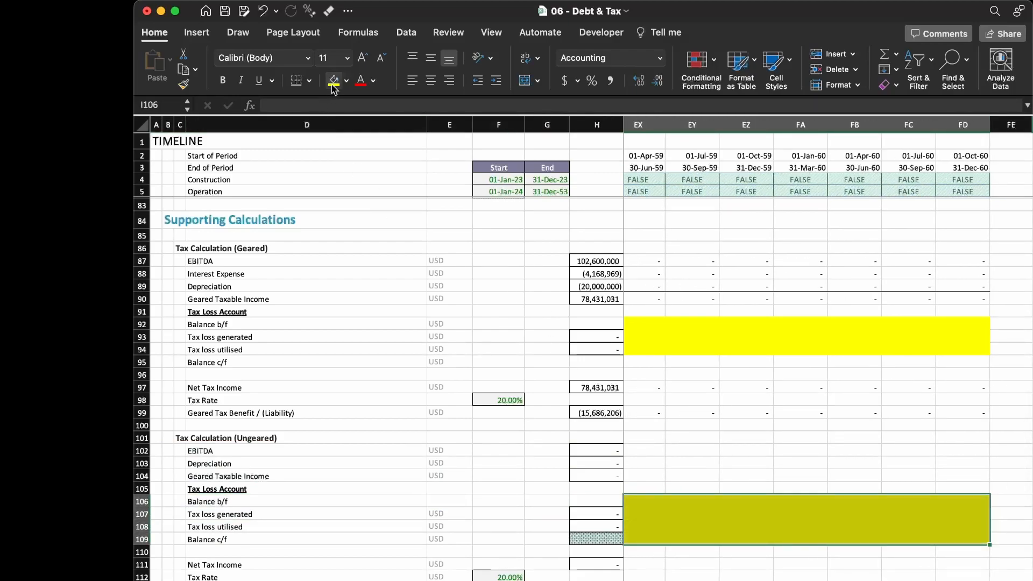
key(Right)
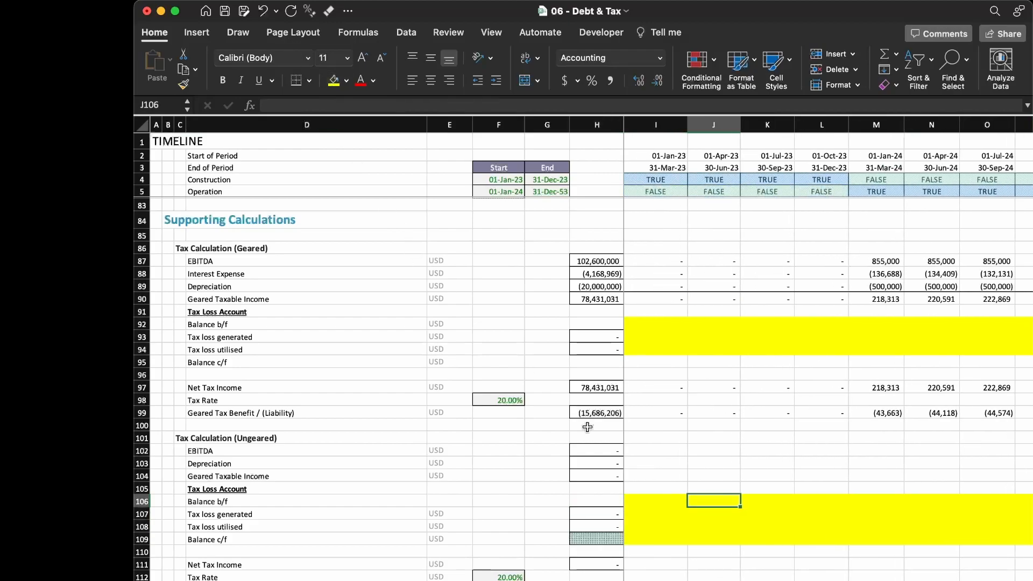
Enter =I53 in I102 for the ungeared EBITDA and fill it across the full timeline.
click(647, 449)
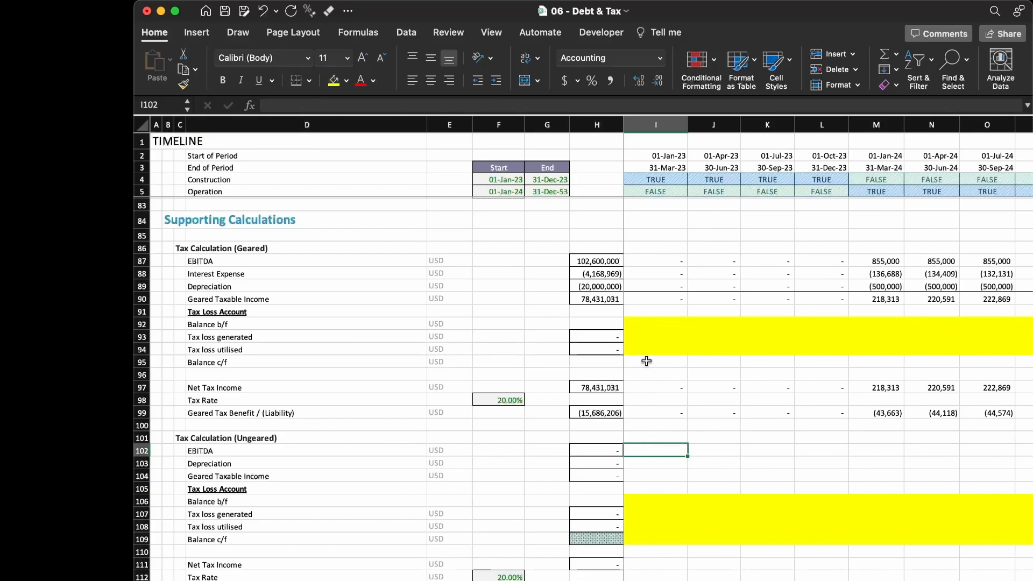
scroll(646, 372, up, 3)
text(=)
scroll(651, 336, up, 8)
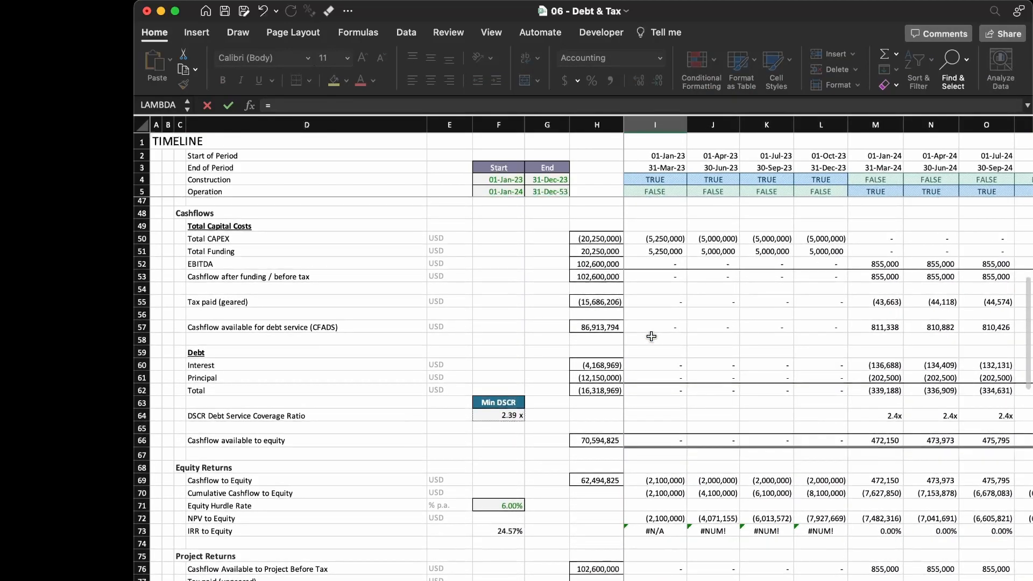
scroll(652, 336, up, 2)
scroll(652, 336, right, 1)
click(590, 344)
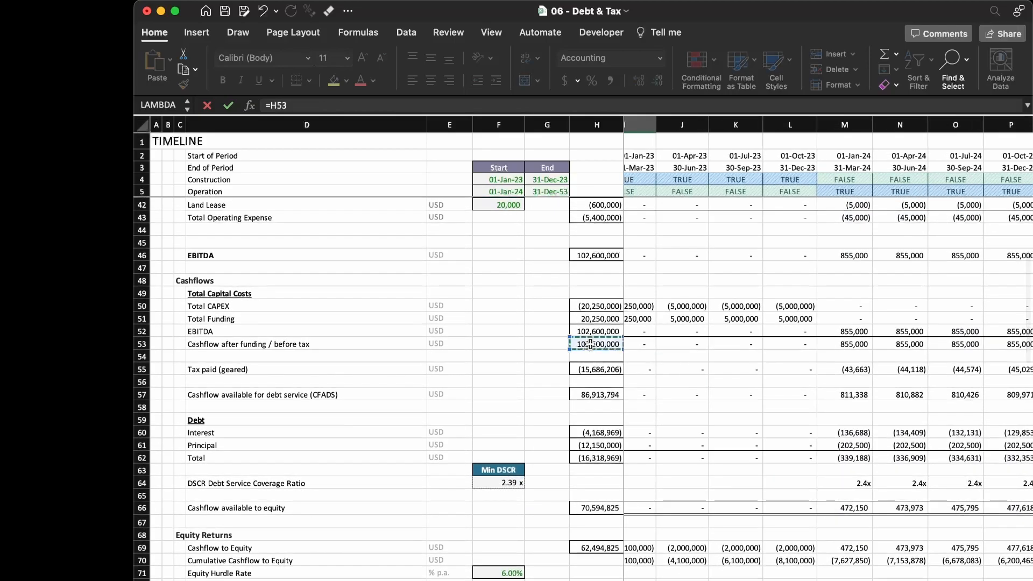
key(Right)
key(Return)
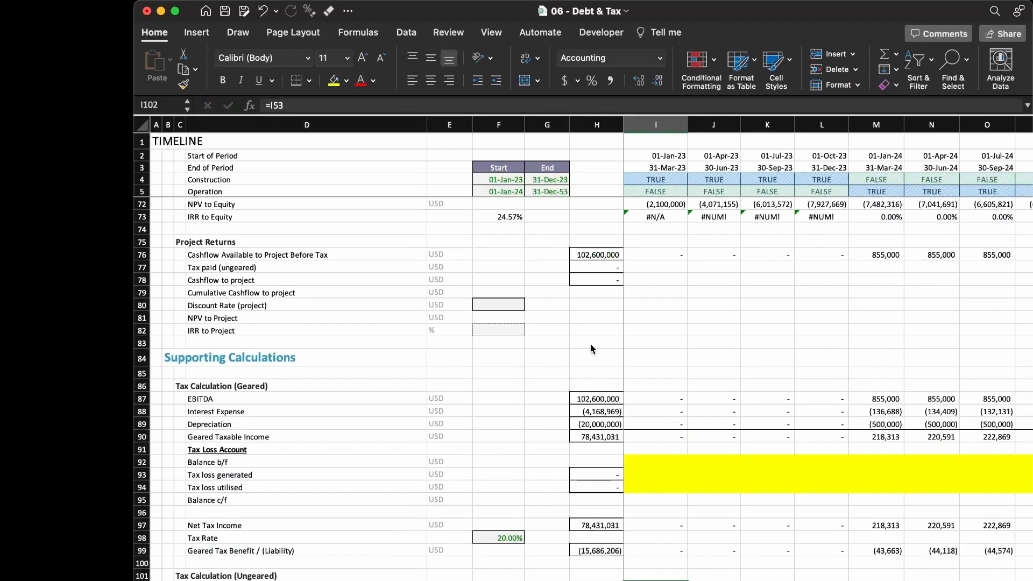
key(ctrl+shift+Right)
key(Left)
key(Right)
Enter =I118*-1 in I103 for the ungeared Depreciation and fill it across the timeline to FD103.
key(Down)
text(=)
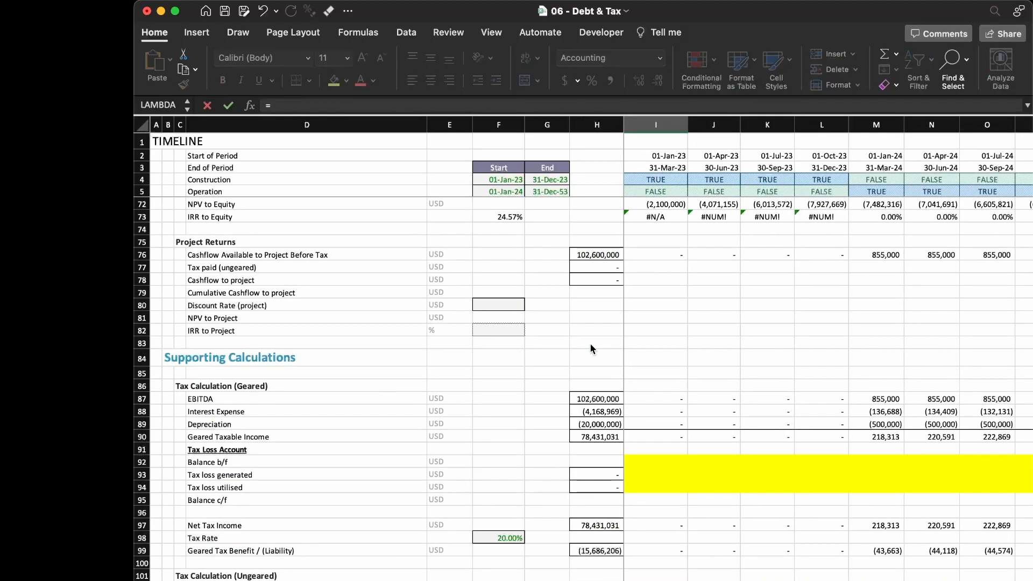
scroll(589, 343, down, 3)
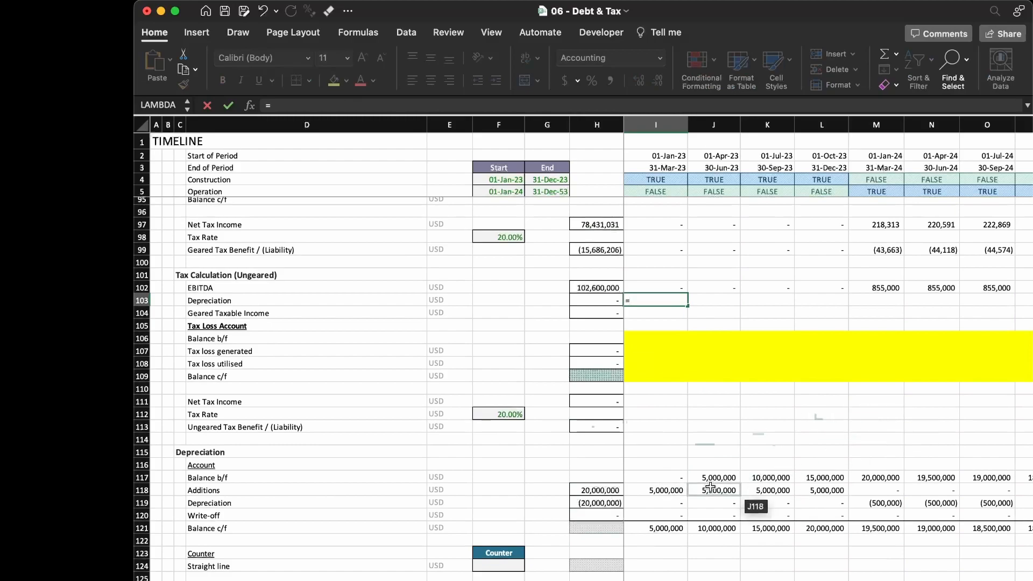
click(667, 489)
text(*-1)
key(Return)
key(Up)
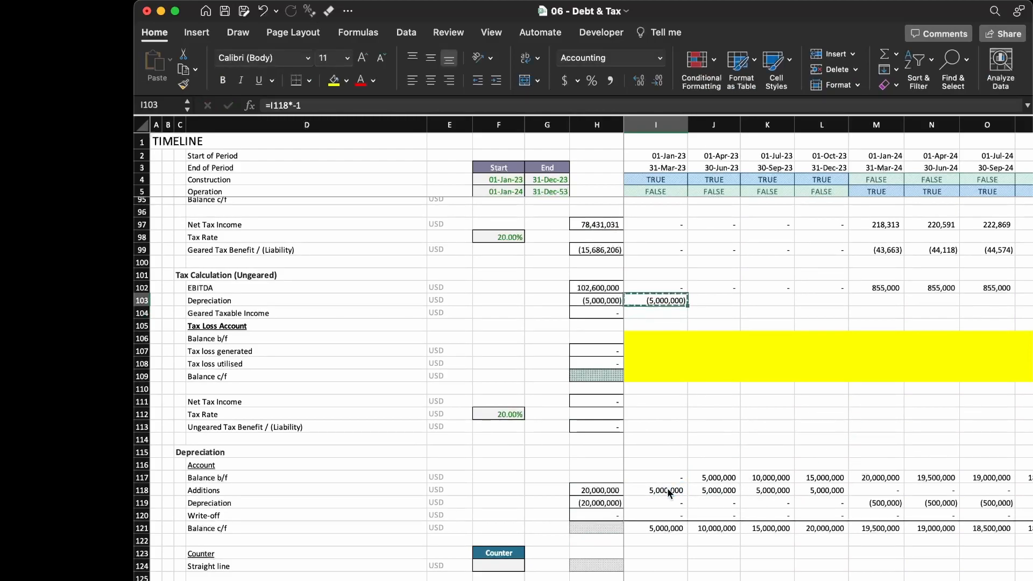
key(ctrl+shift+Right)
key(ctrl+r)
key(Left)
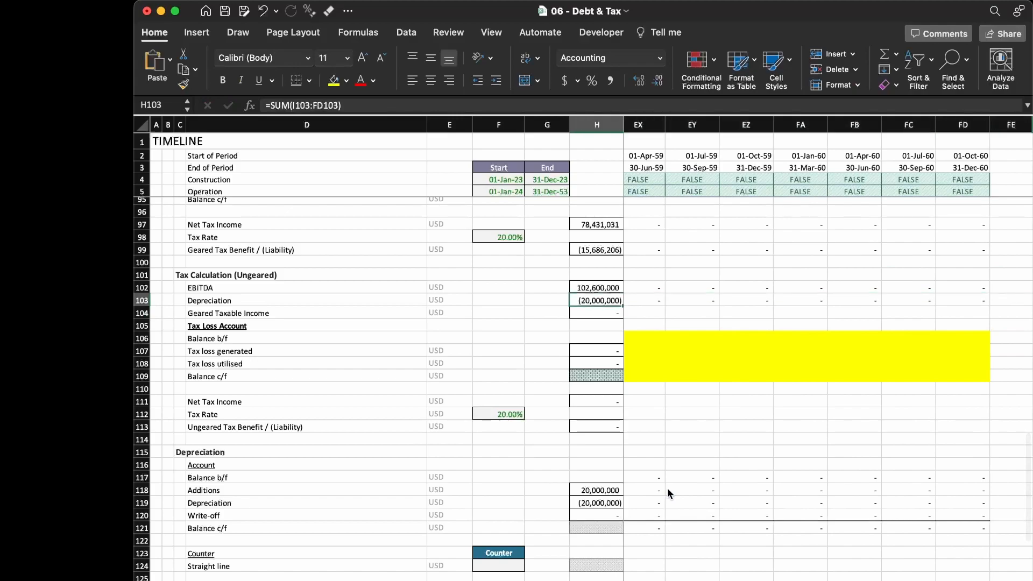
Review the ungeared tax rows in the first period column, from Depreciation in row 103 down to the tax rate.
key(Right)
key(Left)
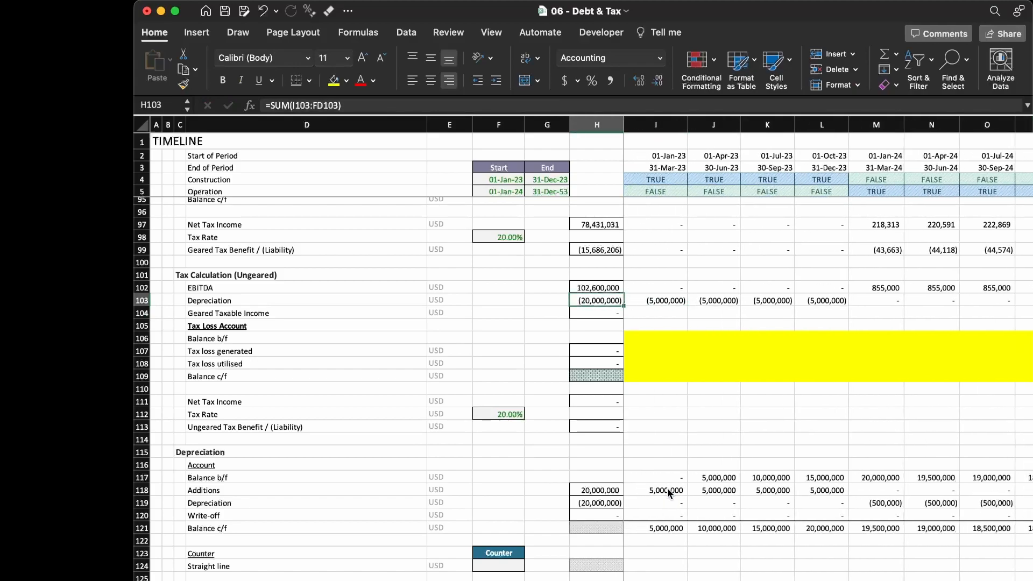
key(Right)
key(Down)
key(Down)
key(Down)
key(Down)
key(Down)
key(Down)
key(Down)
key(Down)
key(Down)
key(Up)
key(Up)
key(Up)
key(Up)
key(Up)
key(Up)
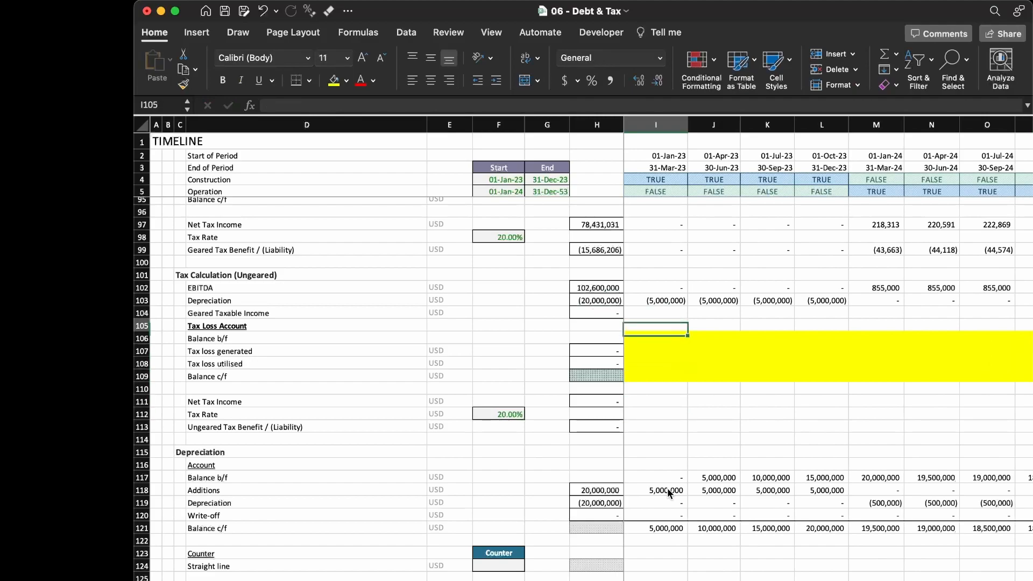
Repoint the ungeared Depreciation formula in I103 to =I119*-1 and fill it across the timeline.
key(Up)
key(Up)
key(Up)
key(F2)
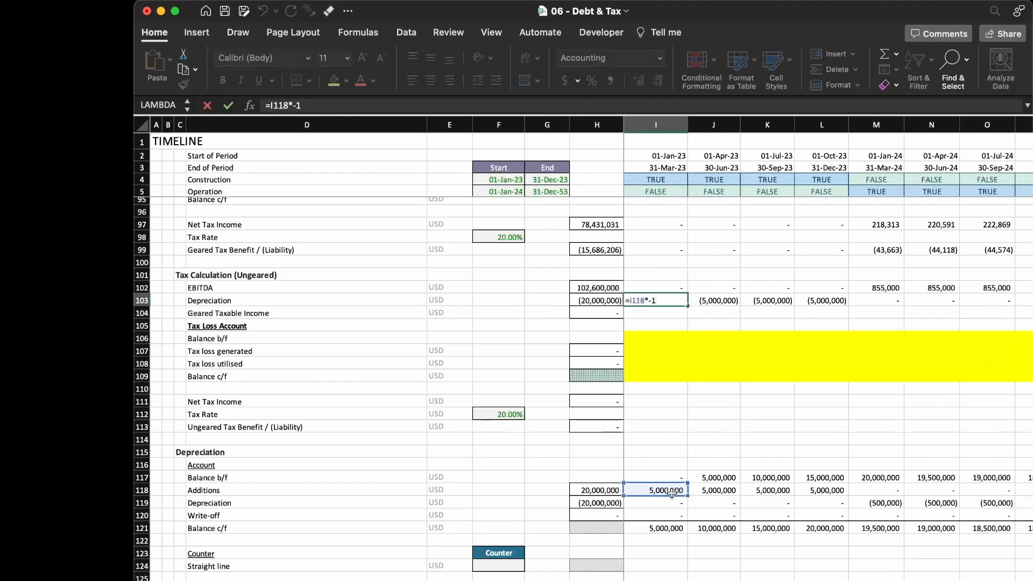
click(676, 501)
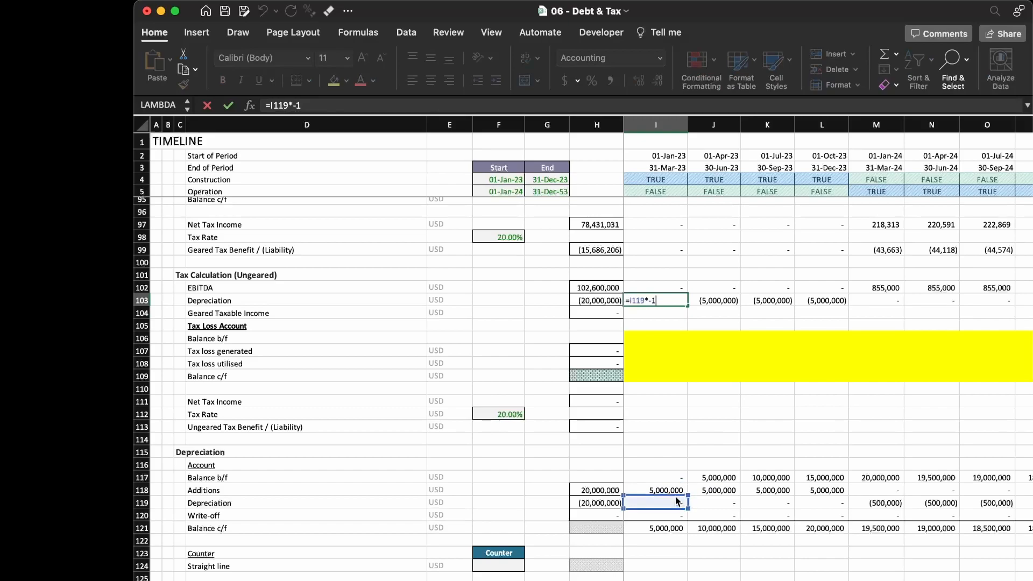
key(Return)
key(Up)
key(super+shift+Right)
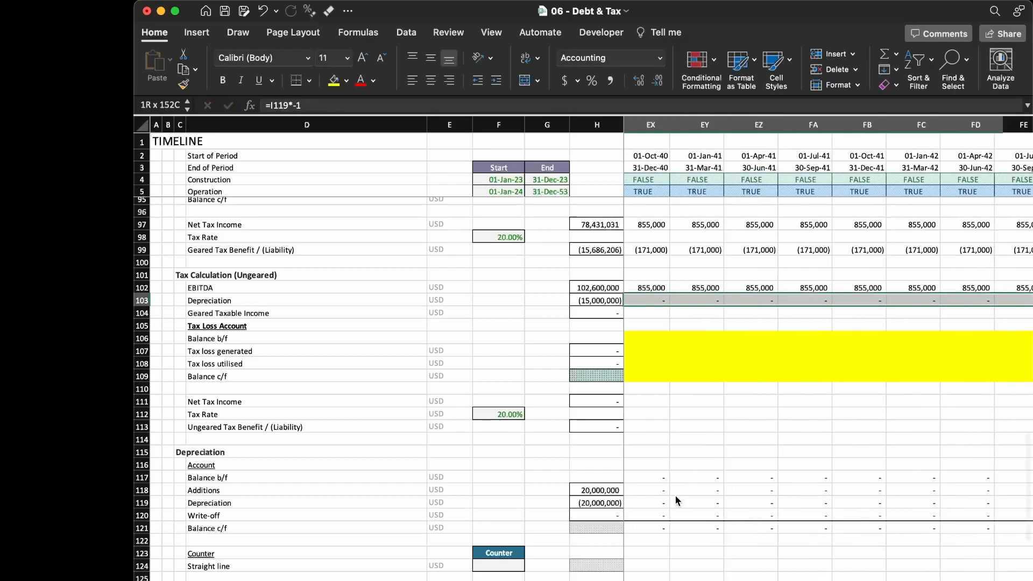
key(shift+Right)
key(super+r)
key(Left)
key(Right)
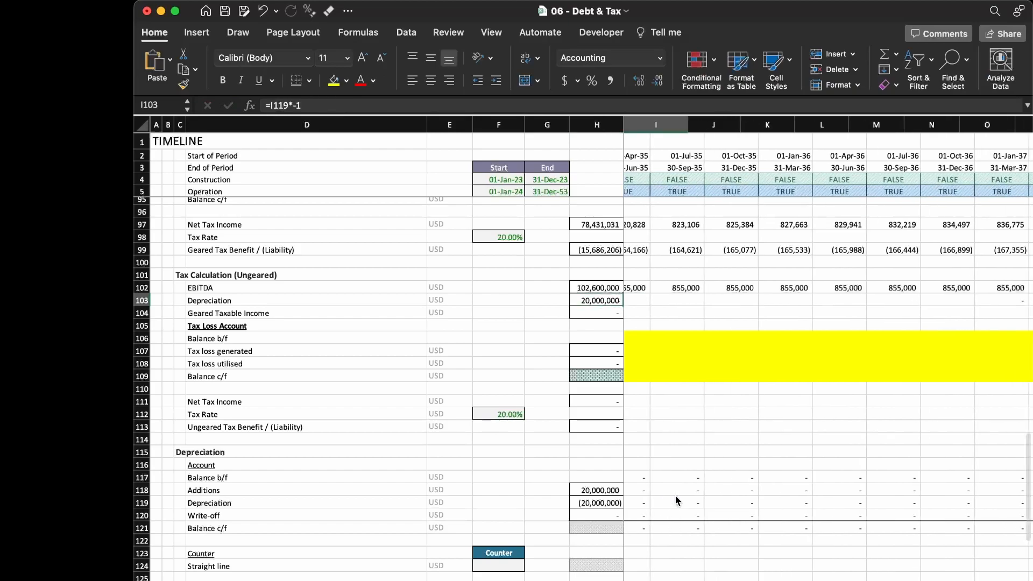
Check the sign of the ungeared Depreciation formulas in row 103 across the construction and first operating periods.
key(Right)
key(Right)
key(Right)
key(Right)
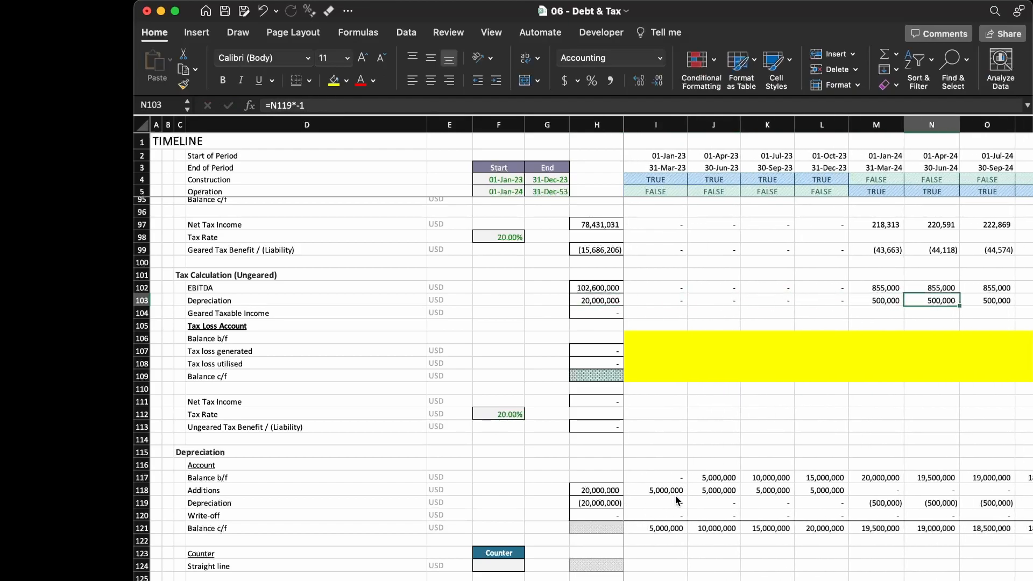
key(F2)
key(Escape)
key(Right)
key(Left)
key(Left)
key(Left)
key(Left)
key(Left)
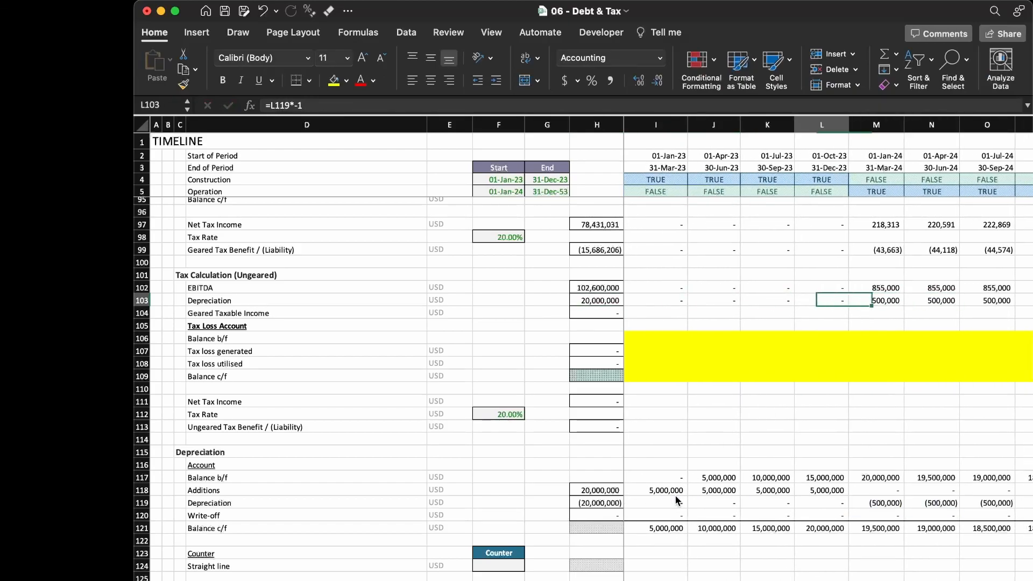
Remove the *-1 from the ungeared Depreciation formula in I103, leaving =I119, and refill it across the timeline.
key(F2)
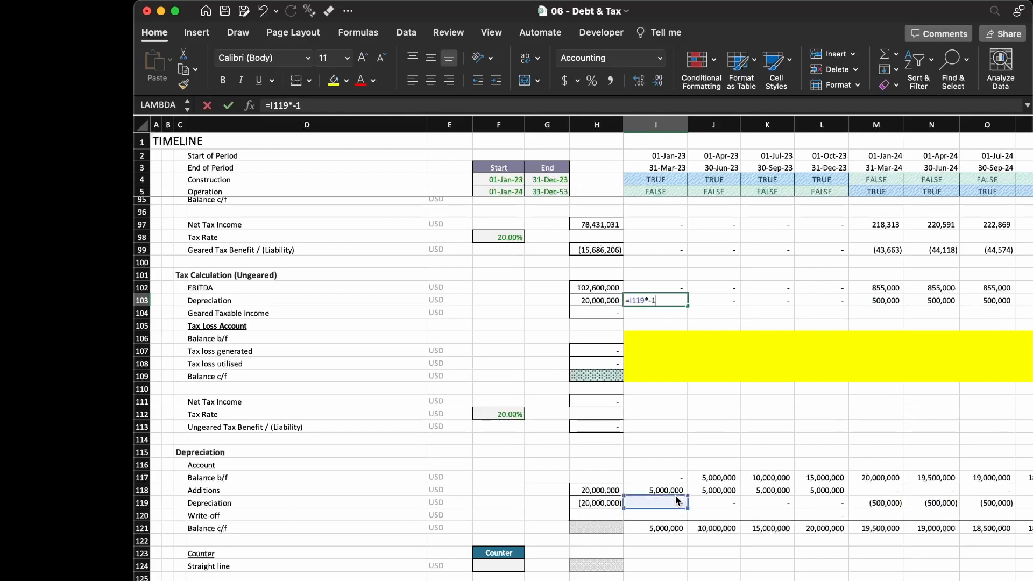
key(BackSpace)
key(ctrl+Return)
key(ctrl+shift+Right)
key(ctrl+r)
Enter =SUM(I102:I103) in I104 for the ungeared taxable income and paste it as formulas only through FD104.
key(Down)
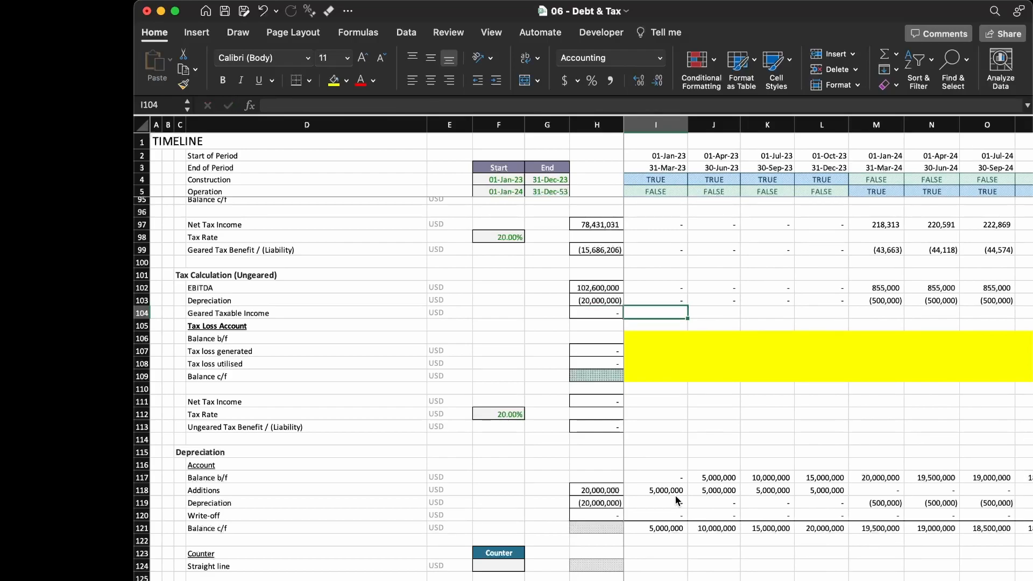
key(super+shift+t)
key(ctrl+Return)
key(ctrl+shift+Right)
key(shift+Left)
key(ctrl+super+v)
key(f)
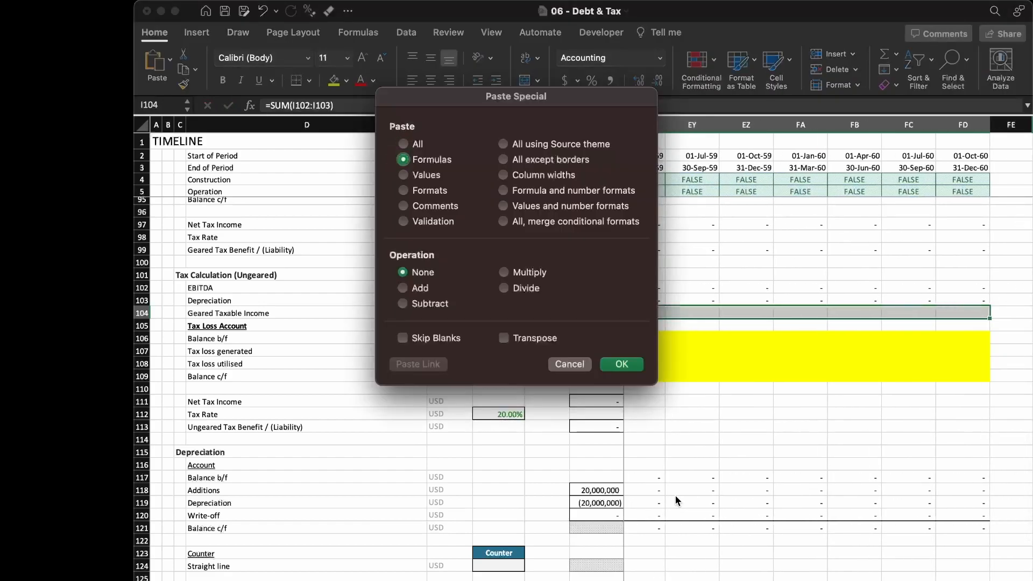
key(Return)
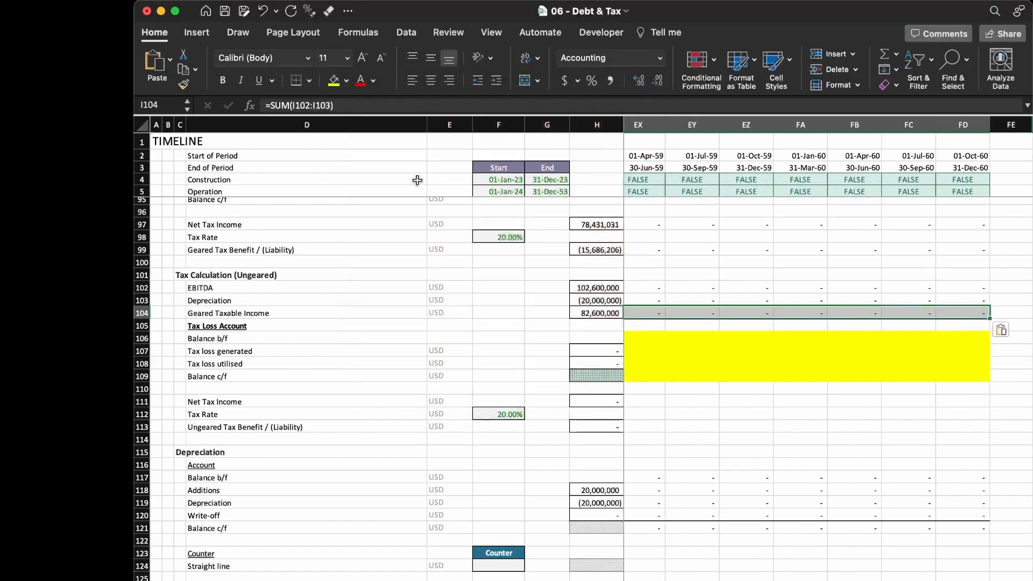
Add a top border to the ungeared taxable income cells I104:FD104.
click(309, 80)
click(331, 132)
key(Right)
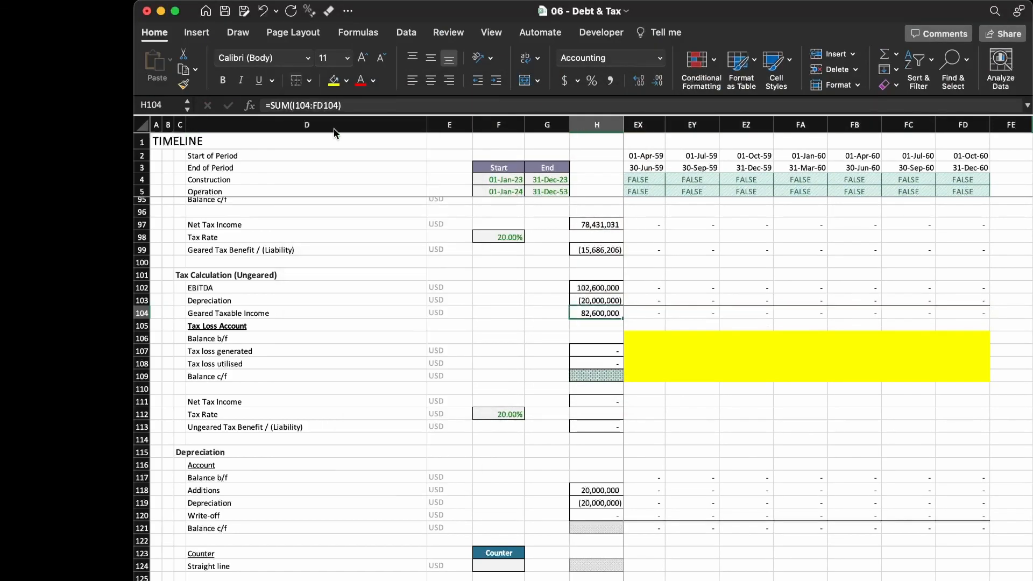
Examine the ungeared taxable income in row 104 across the construction and first operating periods.
key(Right)
key(Right)
key(Right)
key(Right)
key(Right)
key(Right)
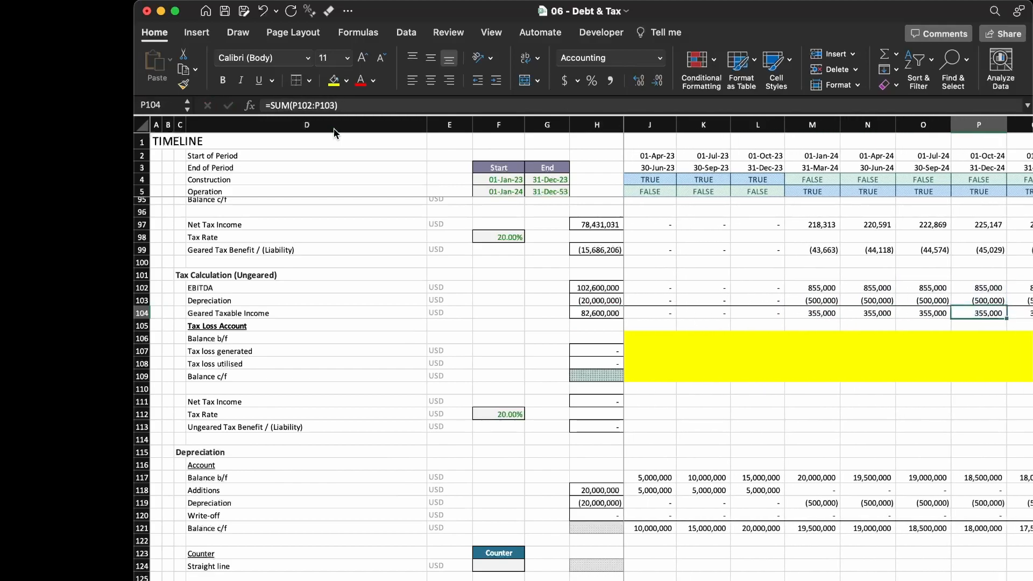
key(Left)
key(Left)
key(Left)
key(Left)
key(Left)
key(Left)
key(Left)
key(Left)
key(Left)
key(Left)
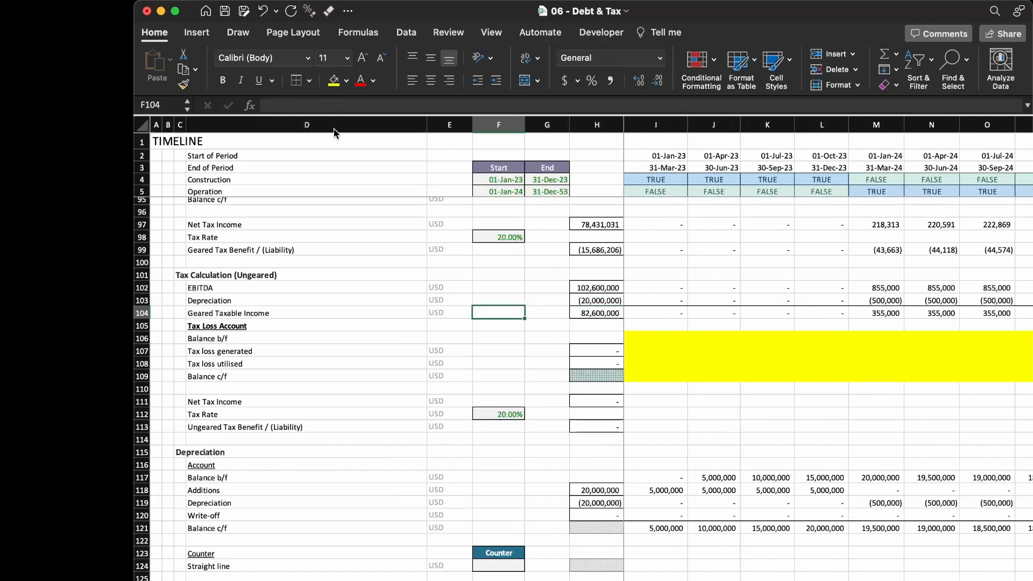
key(Right)
key(Right)
key(Right)
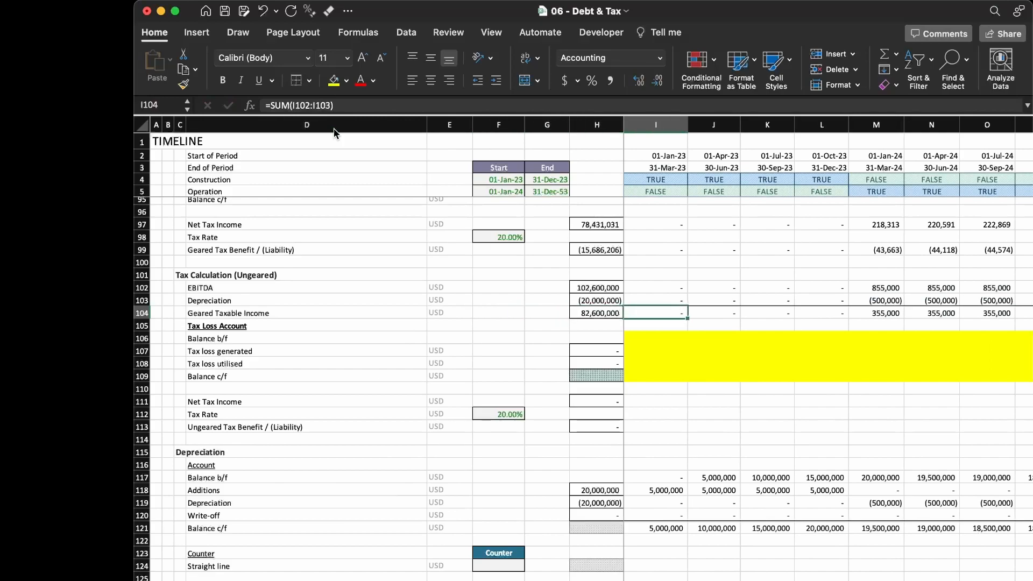
Enter =I104 in I111 for the ungeared Net Tax Income and copy it across the timeline.
key(Down)
key(Down)
key(shift+space)
key(shift+Down)
key(shift+Down)
key(Down)
key(Down)
key(Down)
key(Down)
key(Down)
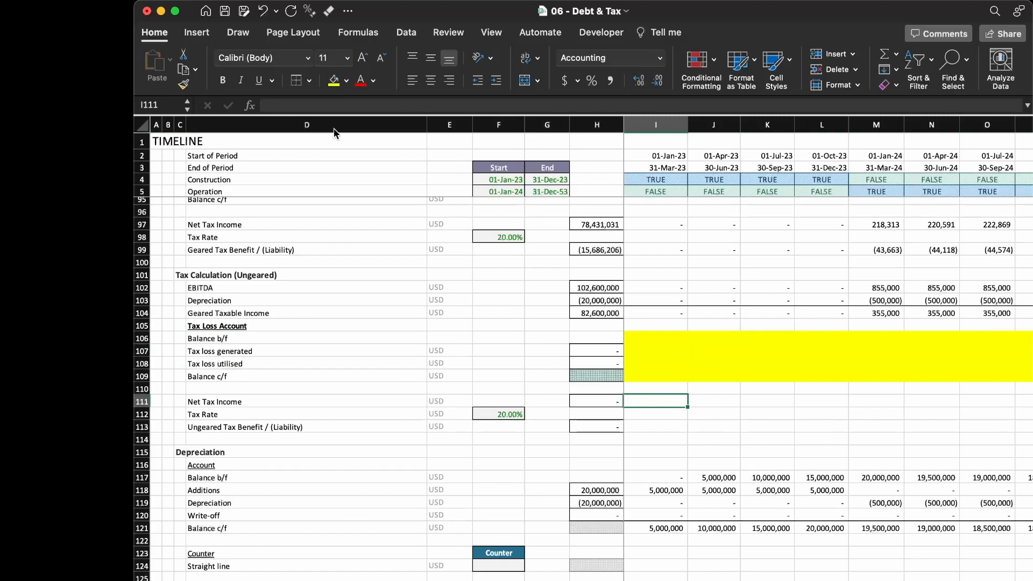
text(=)
key(Up)
key(Up)
key(Up)
key(Up)
key(Up)
key(Up)
key(Up)
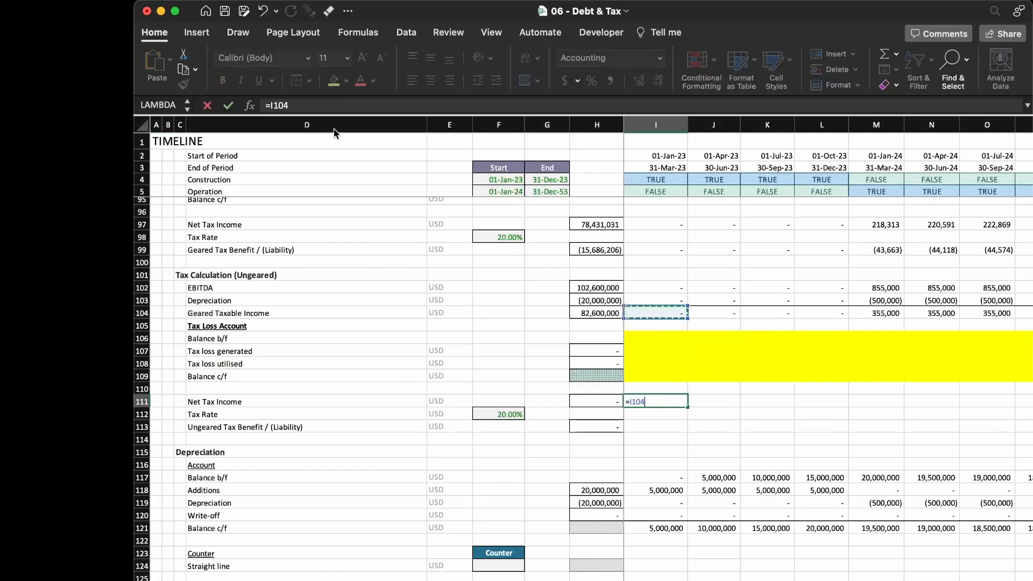
key(ctrl+Return)
key(super+c)
key(super+shift+Right)
key(super+v)
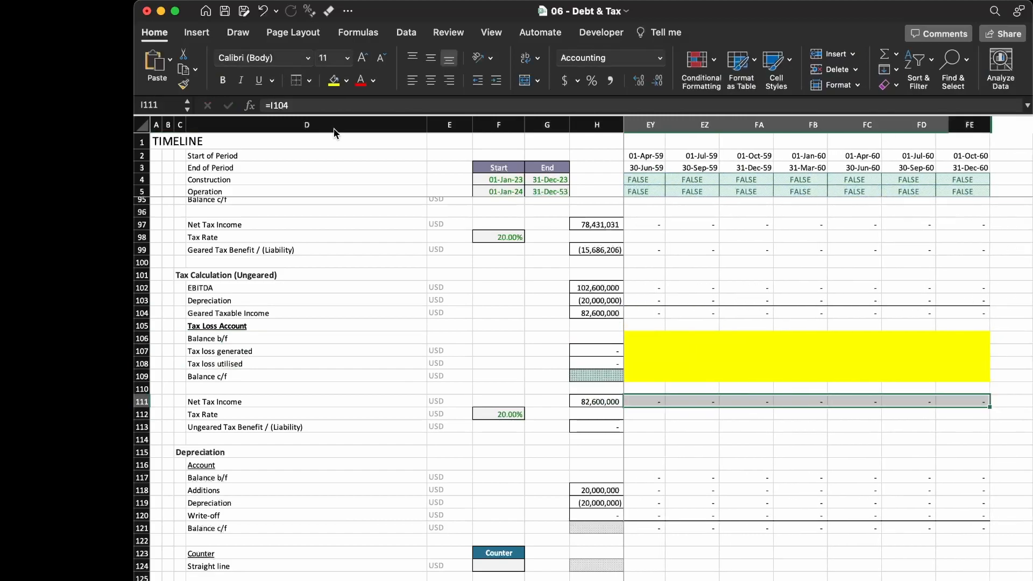
key(Left)
key(Right)
Enter =I111*F112*-1 in I113 for the Ungeared Tax Benefit / (Liability) and fill it across the timeline.
key(Down)
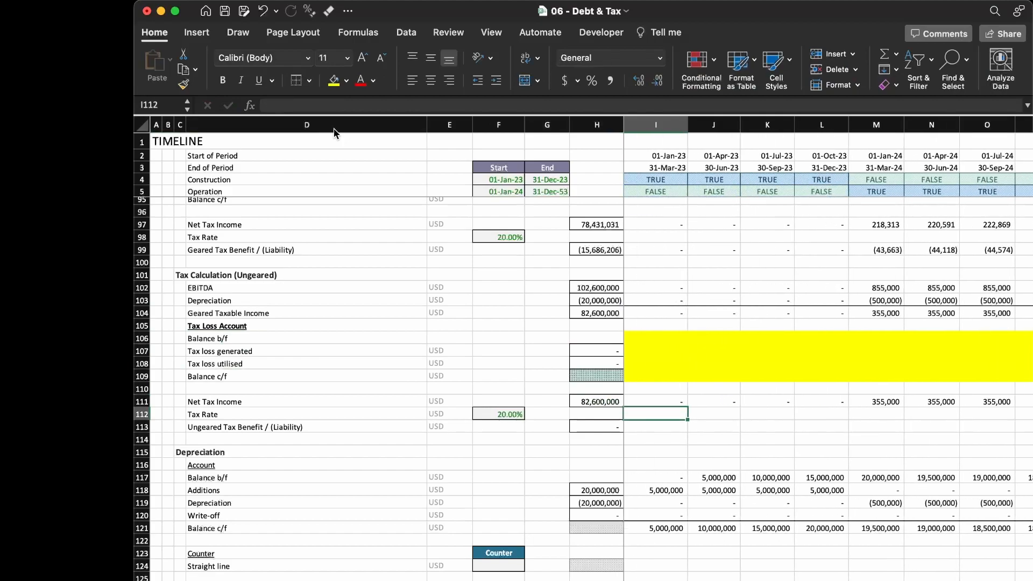
key(Left)
key(Left)
key(Left)
key(Right)
key(Right)
key(Right)
key(Down)
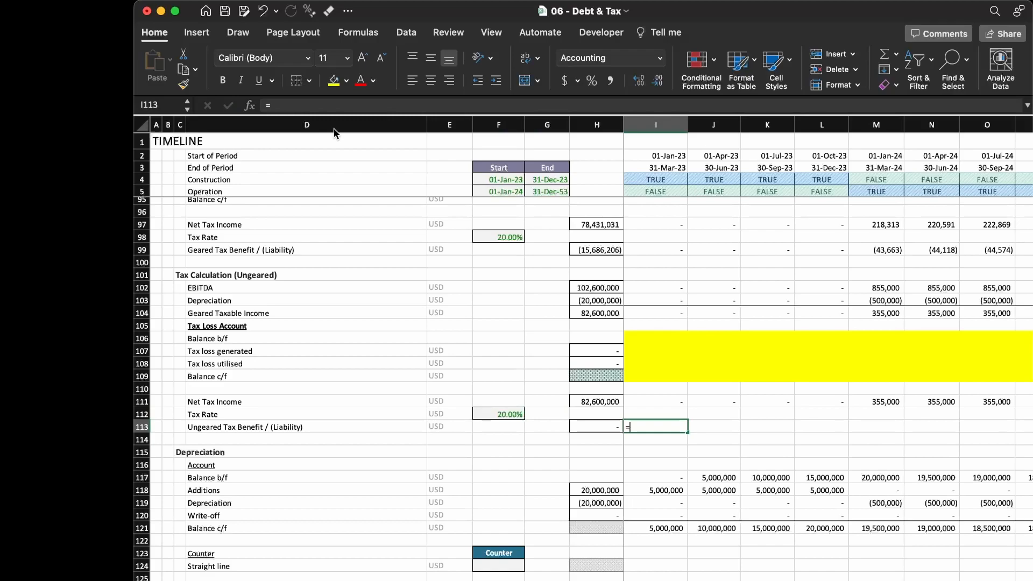
key(Up)
key(Up)
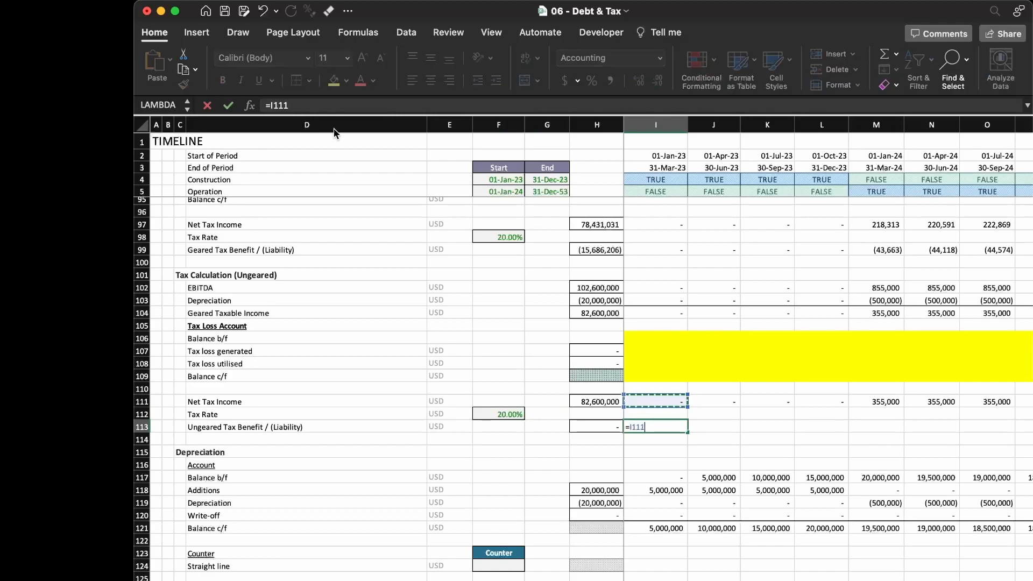
text(*)
key(Up)
key(Left)
key(Left)
key(Left)
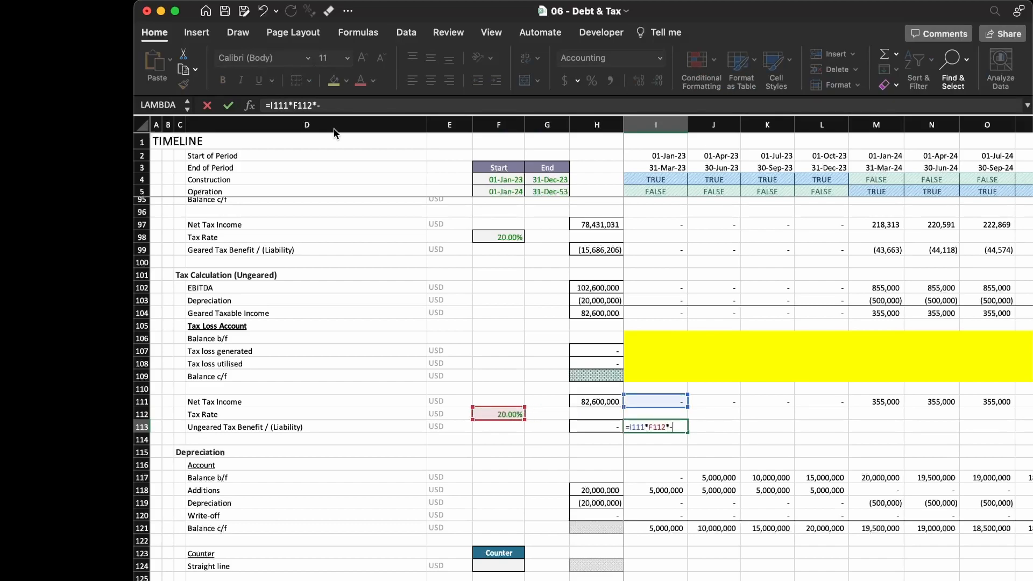
text(*-1)
key(super+Return)
key(super+shift+Right)
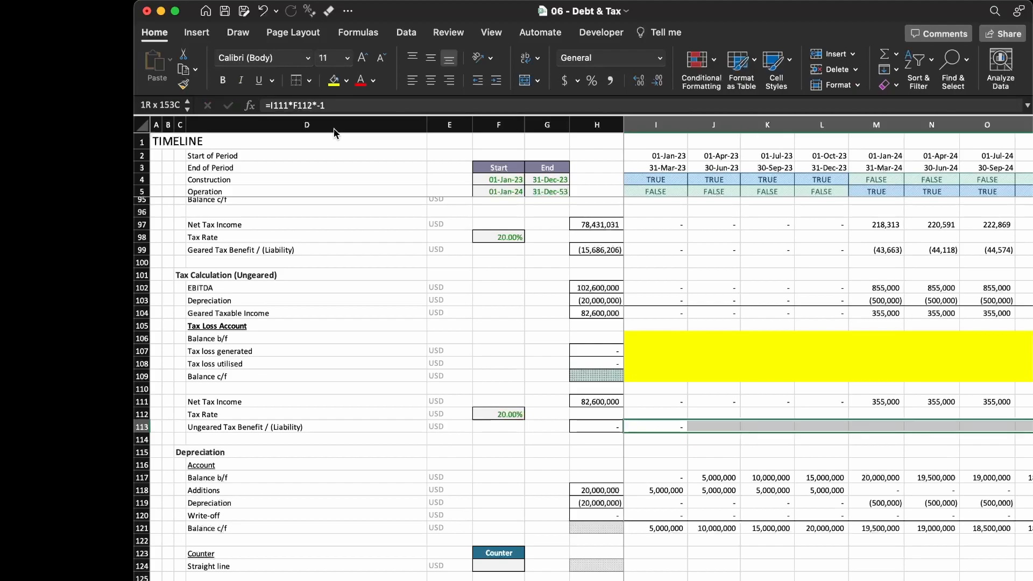
key(super+r)
Make the tax rate reference in I113 absolute, giving =I111*$F$112*-1, and refill row 113 across the timeline.
key(Left)
key(Right)
key(Right)
key(F2)
key(Escape)
key(Left)
key(F3)
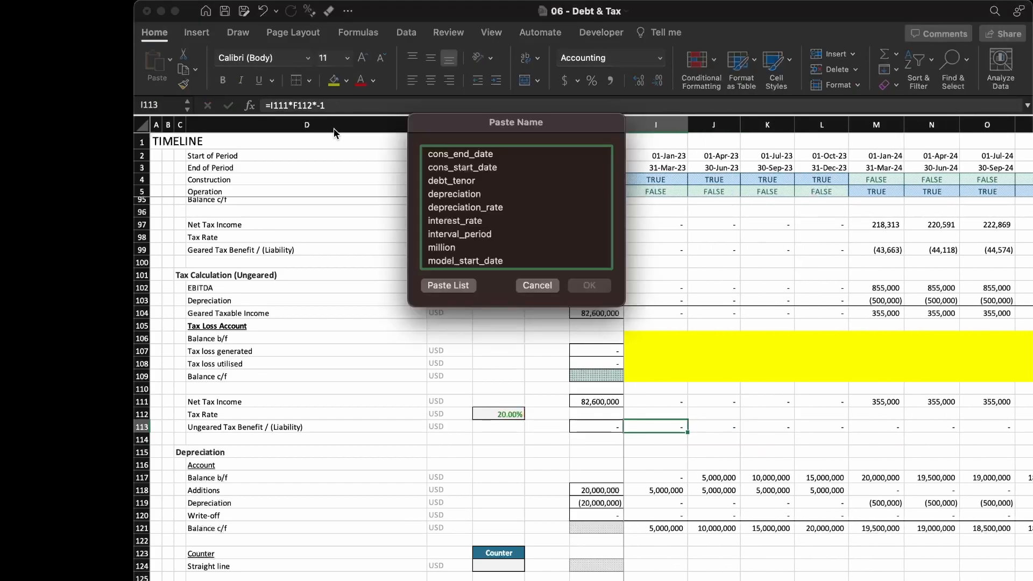
key(Escape)
key(F4)
key(Return)
key(Up)
key(shift+super+Right)
key(super+r)
key(shift+BackSpace)
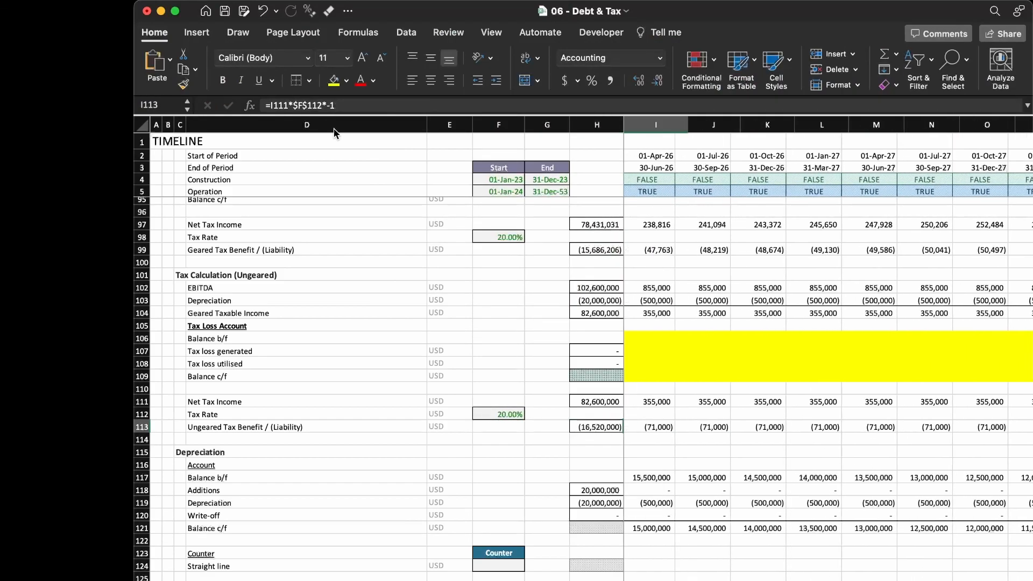
Compare the geared tax liability in row 99 with the ungeared tax liability in row 113 by selecting both rows.
key(shift+space)
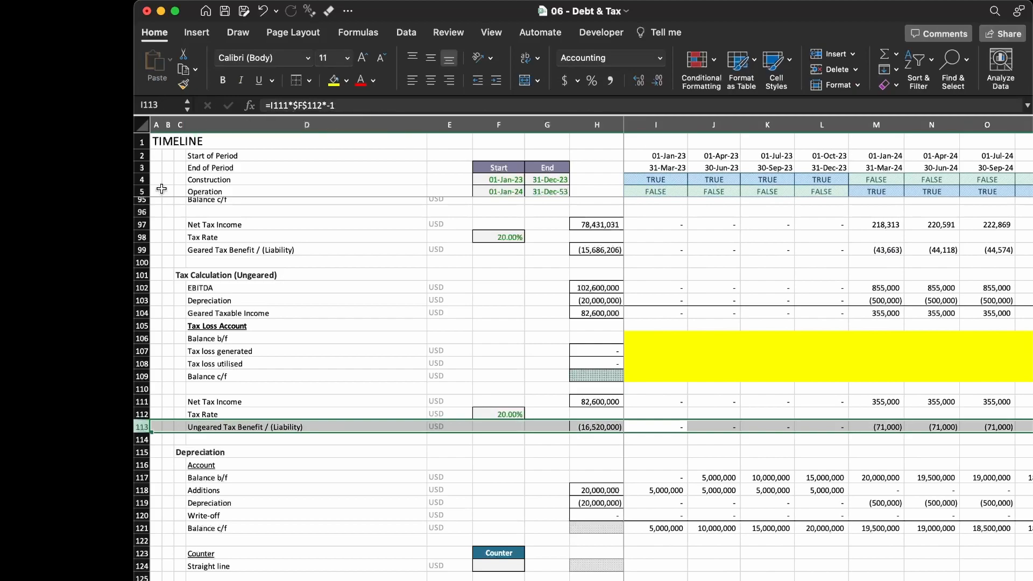
super+click(142, 248)
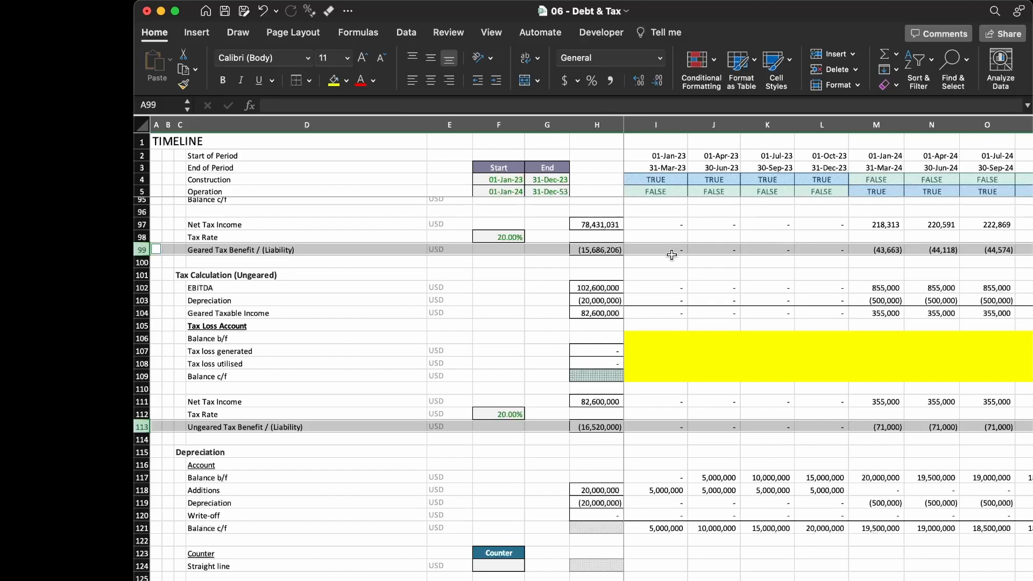
scroll(671, 255, up, 3)
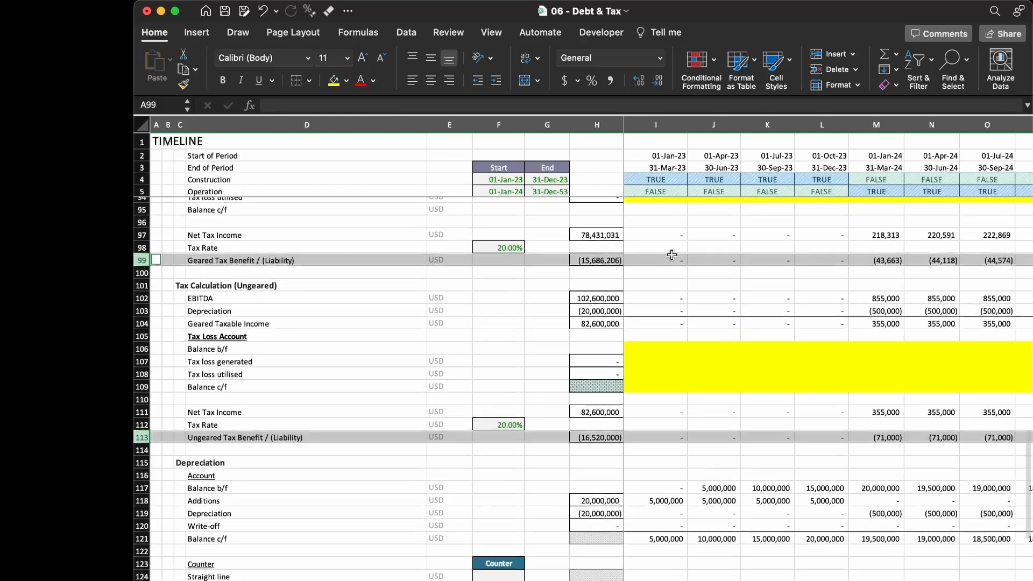
scroll(734, 347, up, 5)
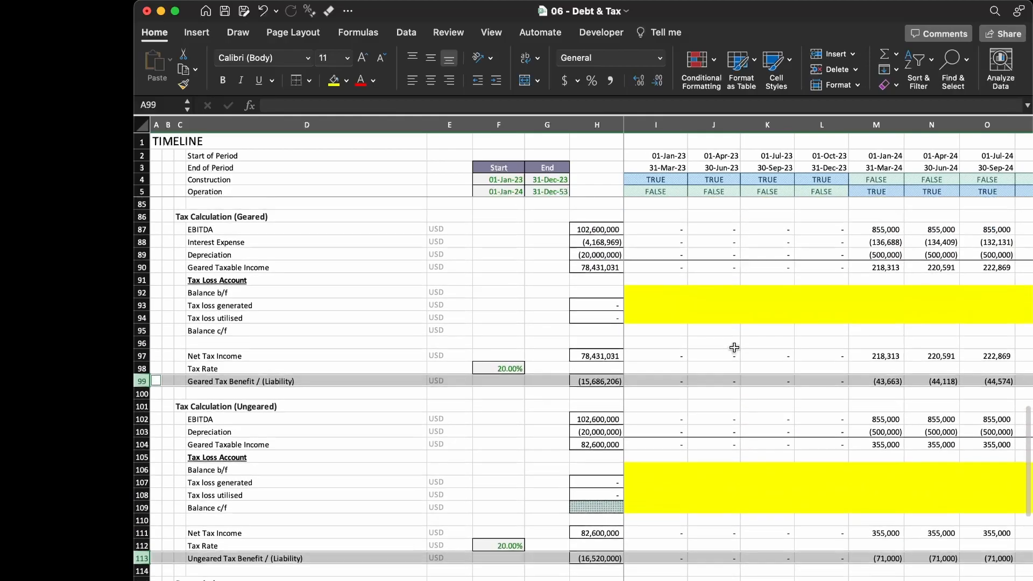
scroll(734, 348, down, 5)
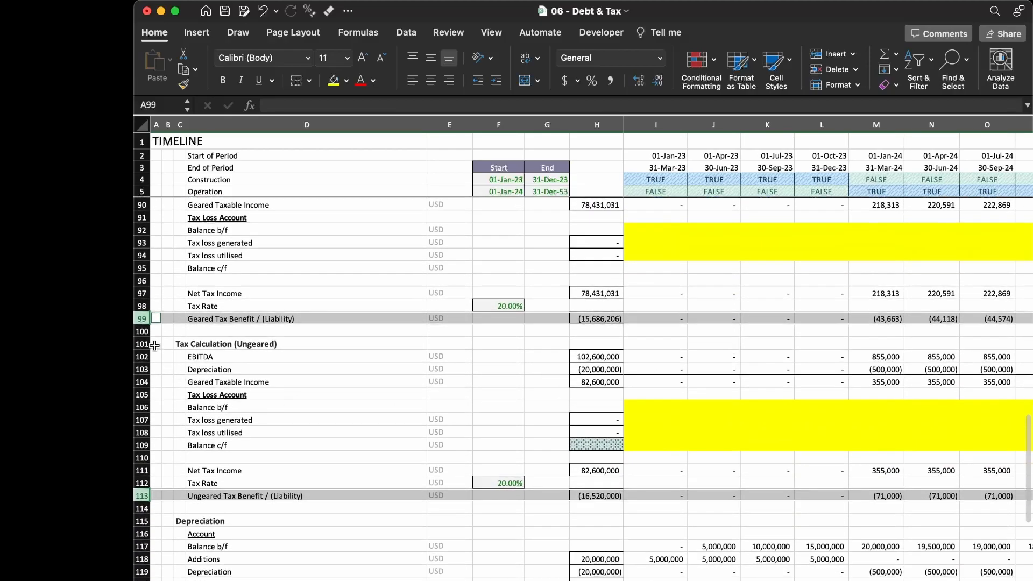
Link the ungeared Tax paid in I77 to the Ungeared Tax Benefit / (Liability) in I113.
scroll(662, 380, up, 10)
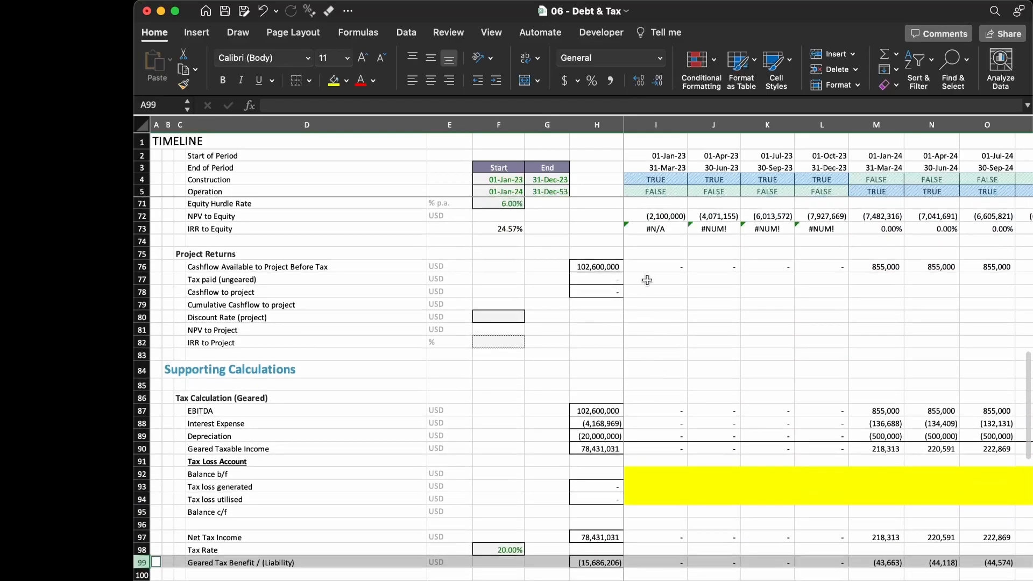
click(647, 280)
key(shift+space)
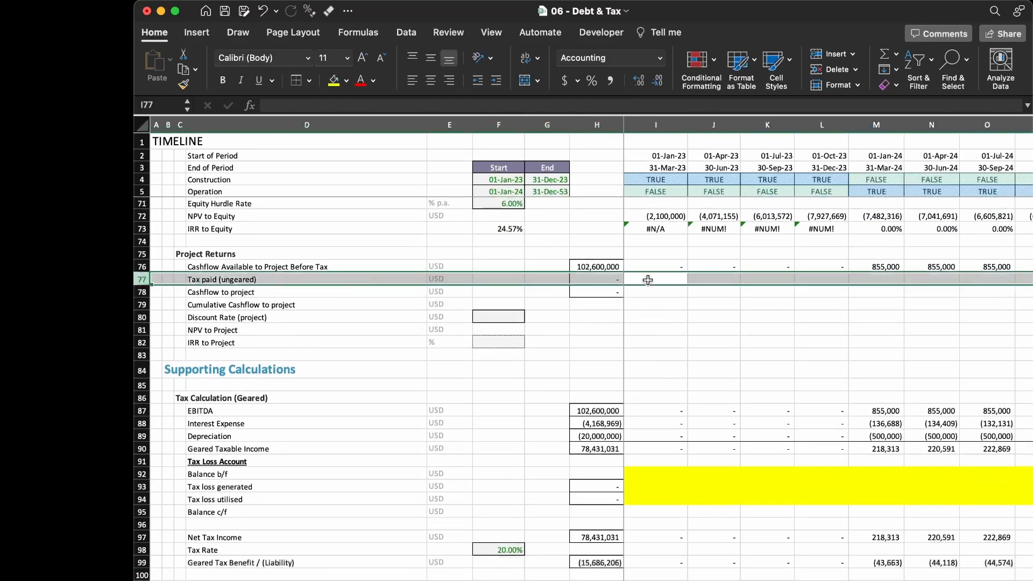
key(Right)
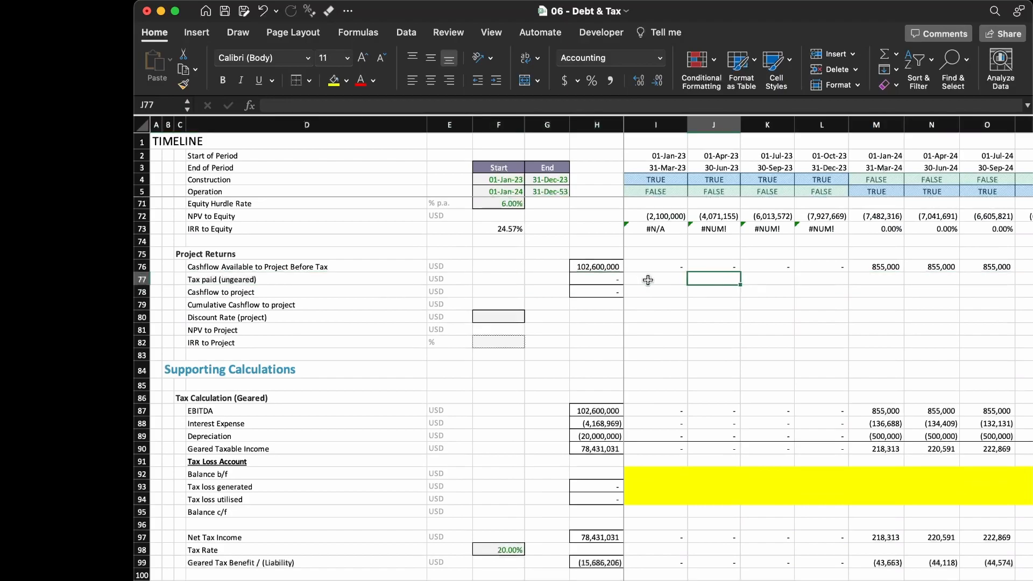
click(648, 280)
text(=)
scroll(657, 386, down, 3)
scroll(658, 385, down, 6)
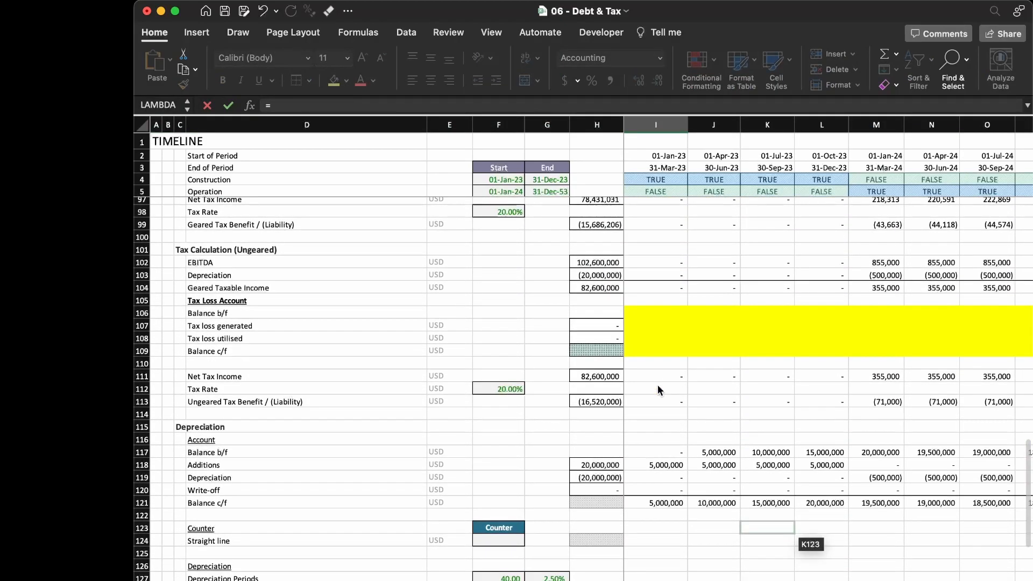
scroll(657, 385, down, 3)
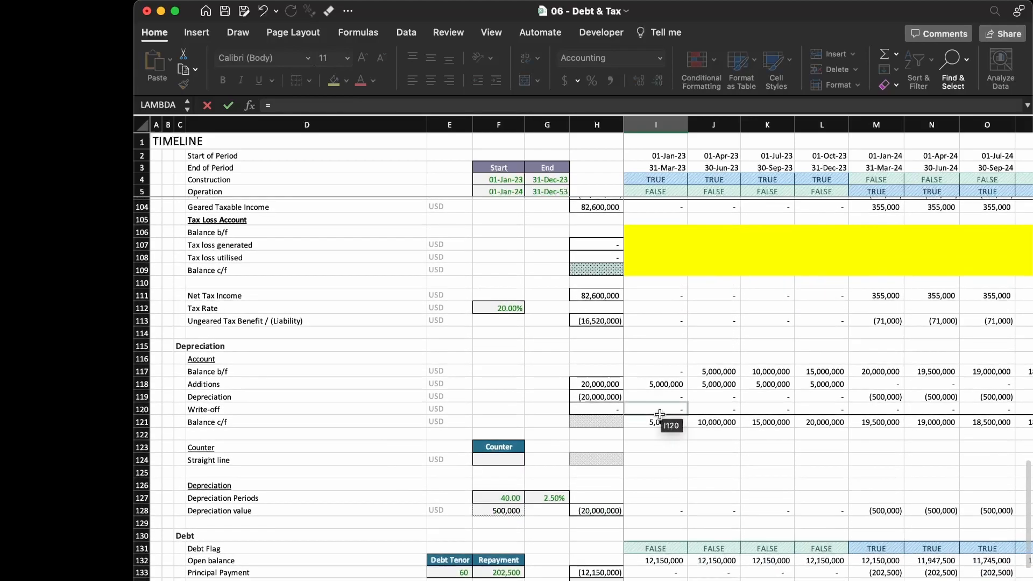
scroll(663, 431, down, 1)
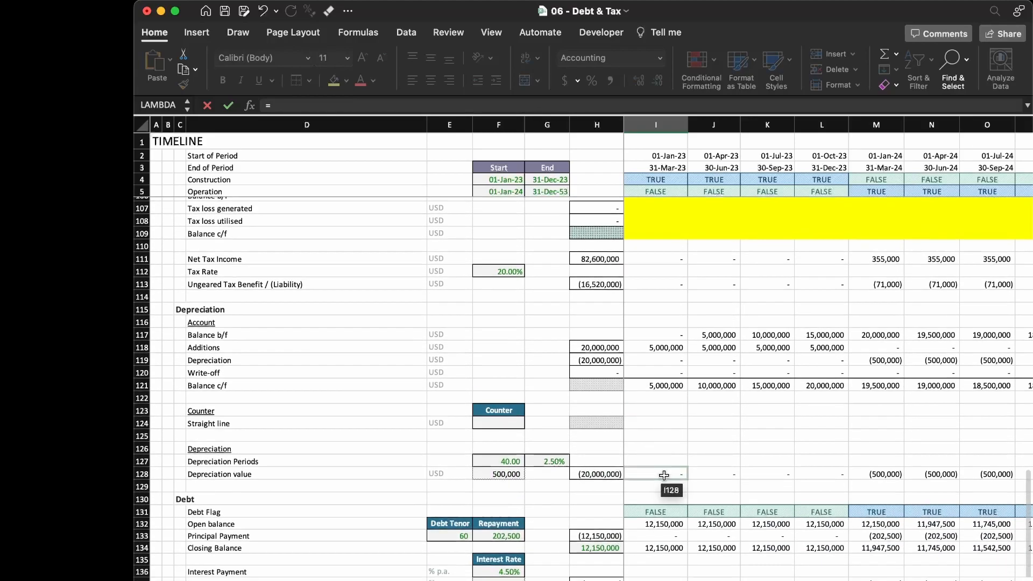
scroll(667, 417, up, 2)
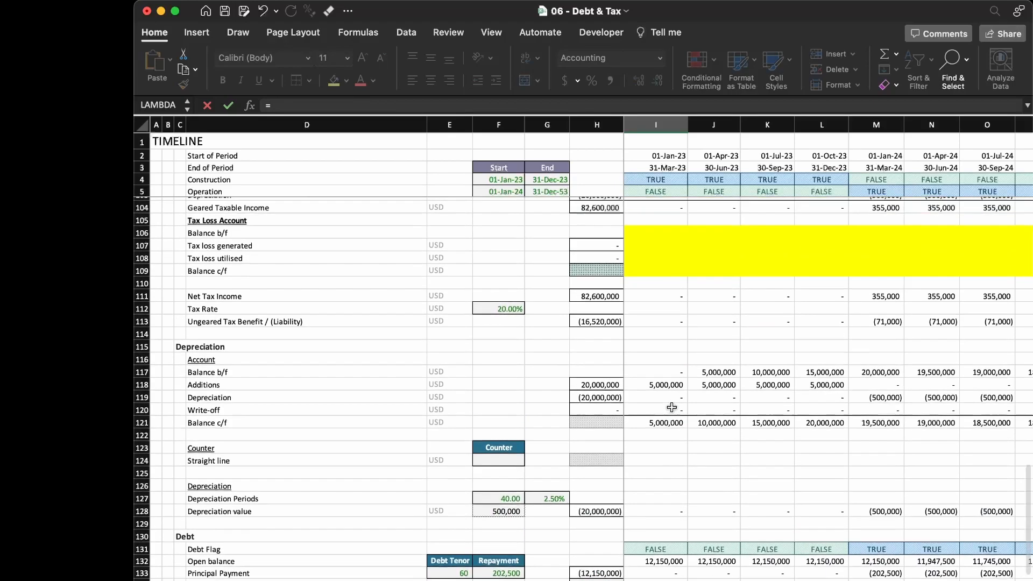
click(663, 351)
key(Escape)
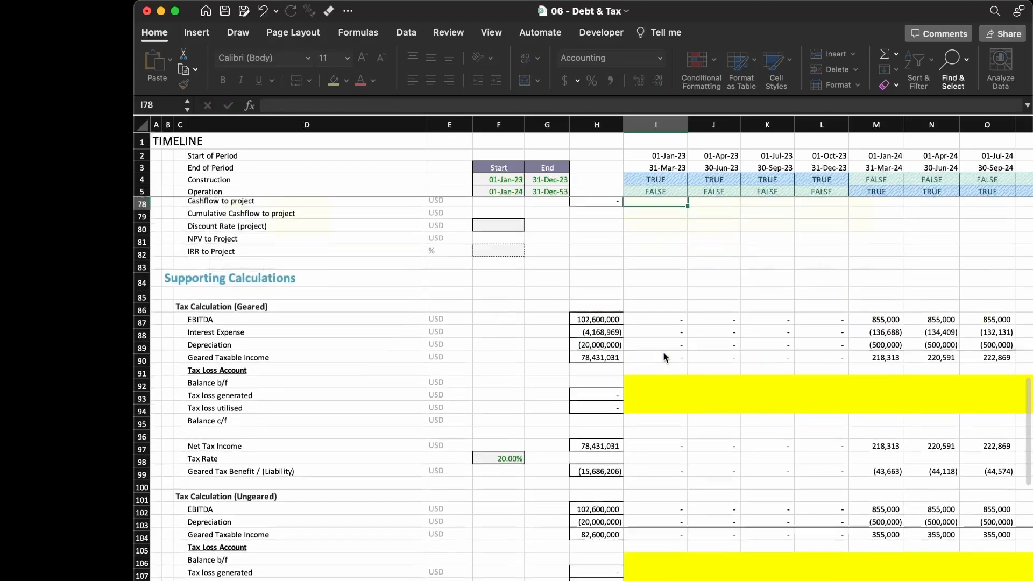
Copy the Tax paid (ungeared) formula in I77 across the timeline.
scroll(663, 350, up, 2)
key(Up)
key(cmd+c)
key(cmd+shift+Right)
key(cmd+v)
key(Left)
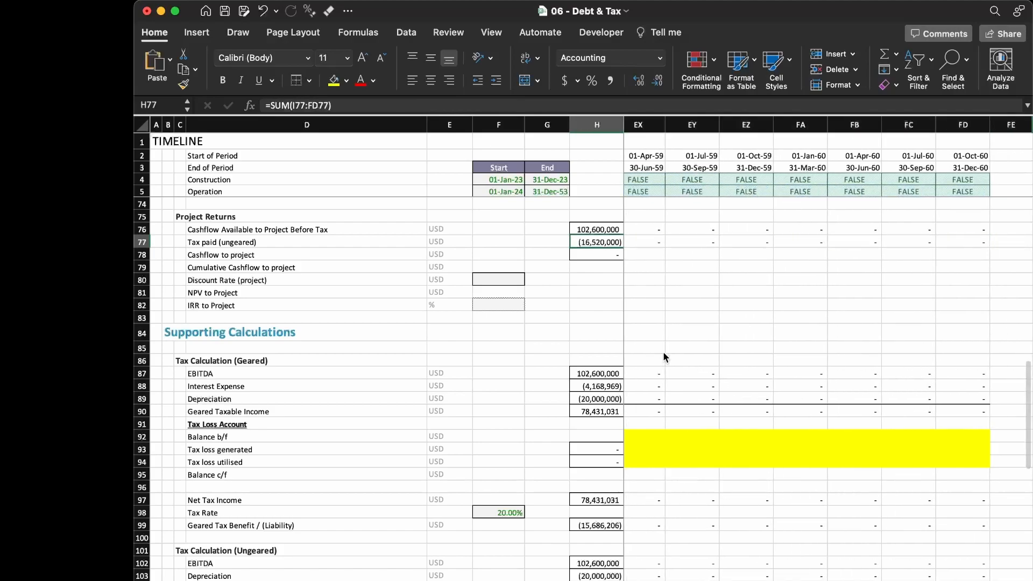
Enter =SUM(I76:I77) in I78 for Cashflow to project and copy it across the timeline.
key(Right)
key(Down)
key(Left)
key(Right)
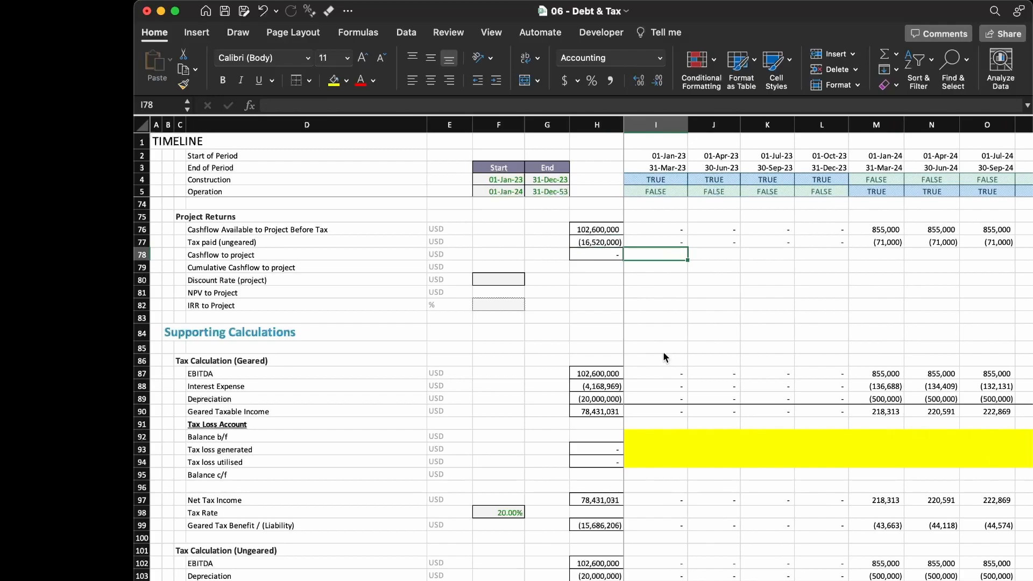
key(cmd+shift+t)
key(cmd+Return)
key(cmd+c)
key(cmd+shift+Right)
key(cmd+v)
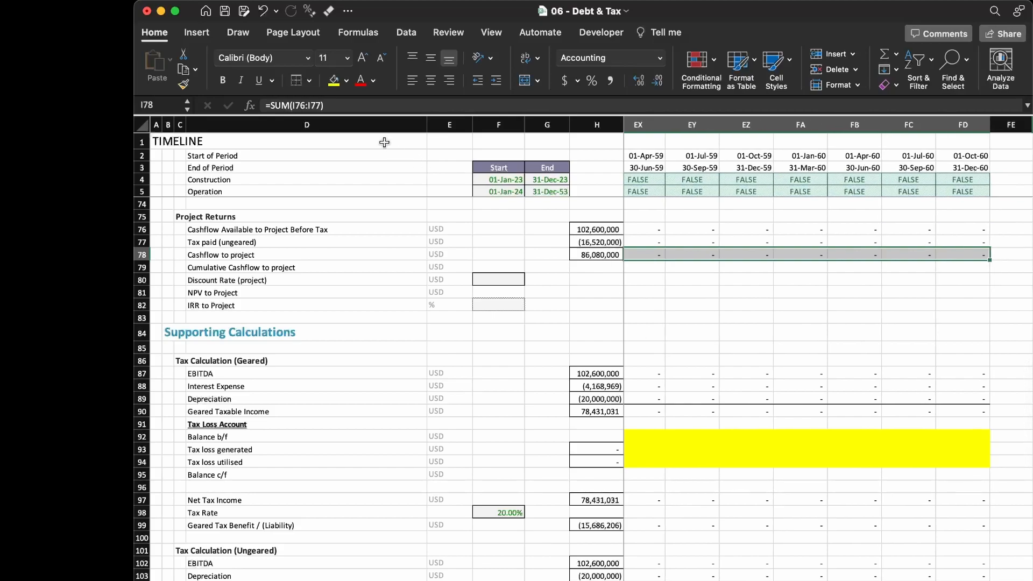
Add a top border to the Cashflow to project cells in row 78 across the timeline.
key(Down)
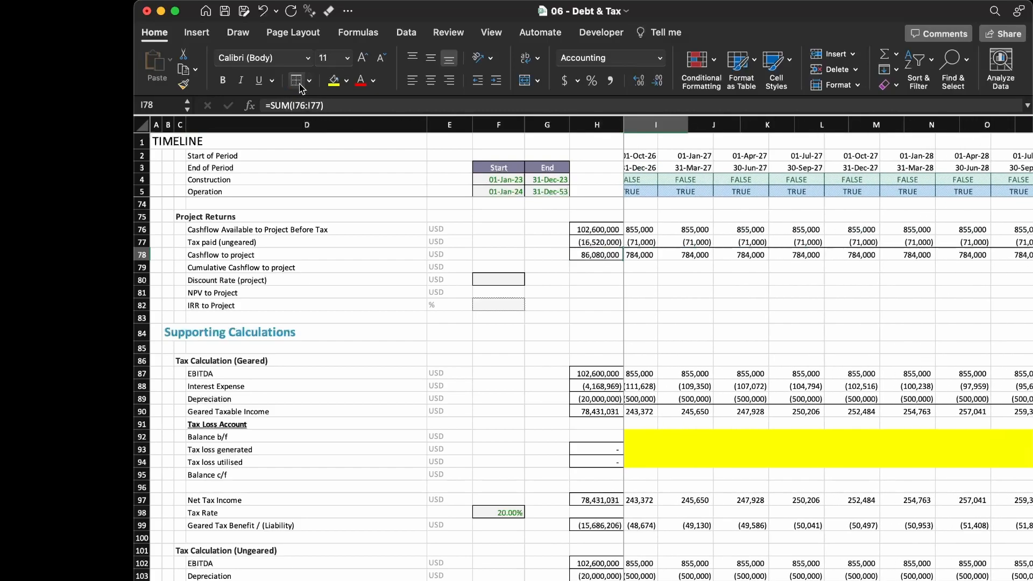
key(Down)
key(Up)
key(Up)
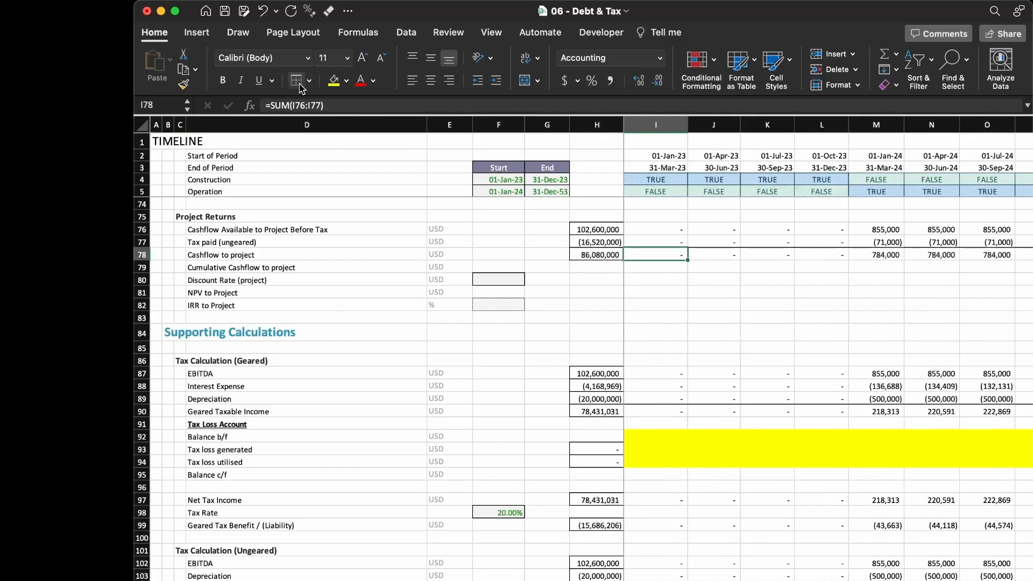
key(Left)
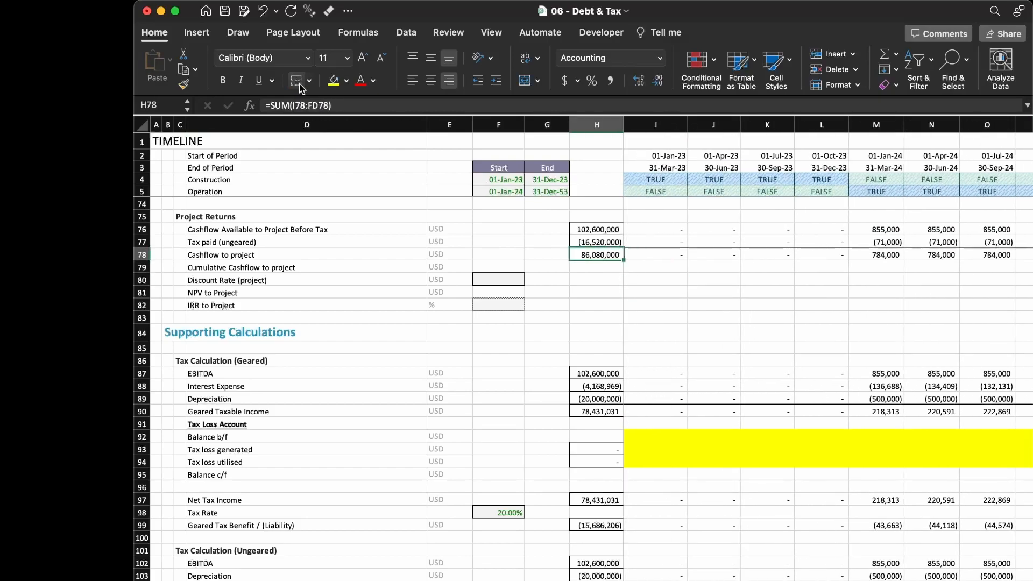
Compare the total Cashflow to project in H78 with the total Cashflow to Equity in H69.
scroll(598, 300, up, 5)
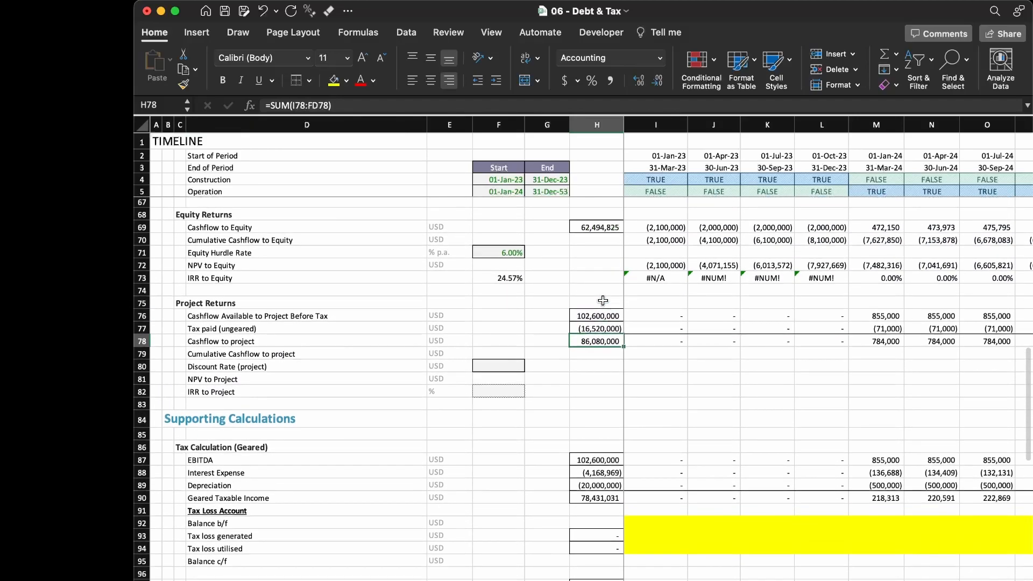
scroll(602, 300, up, 3)
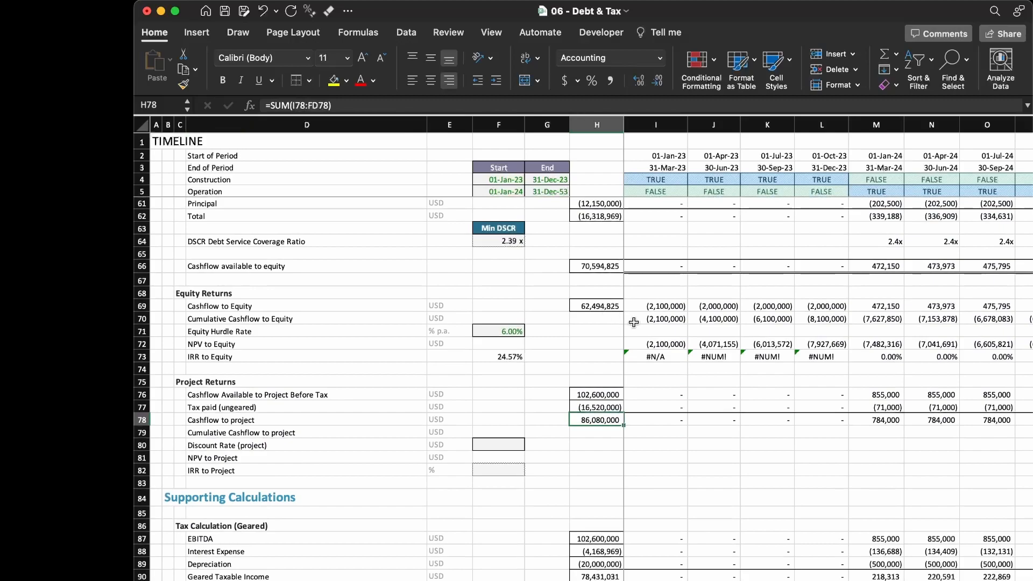
shift+click(614, 306)
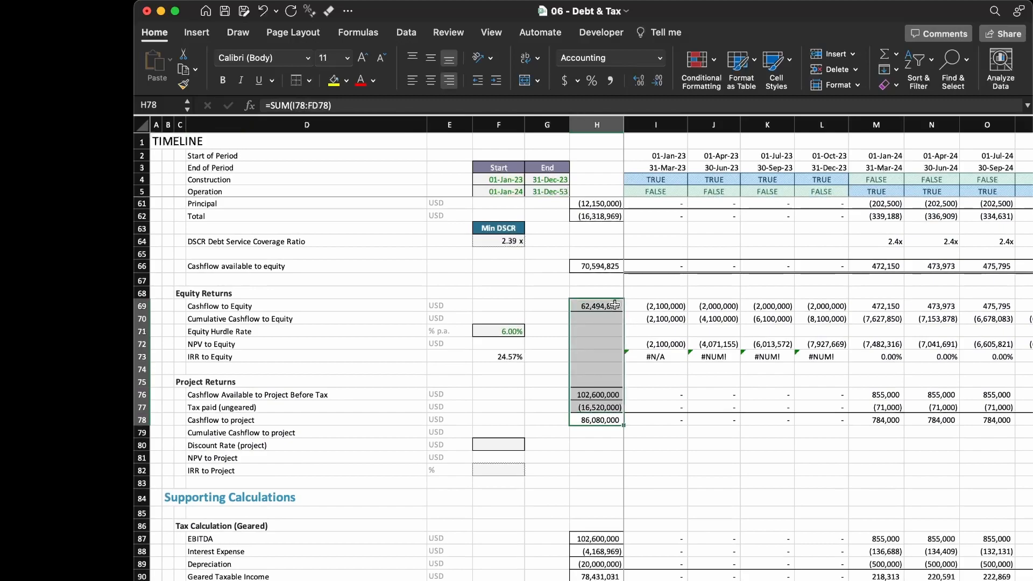
click(615, 306)
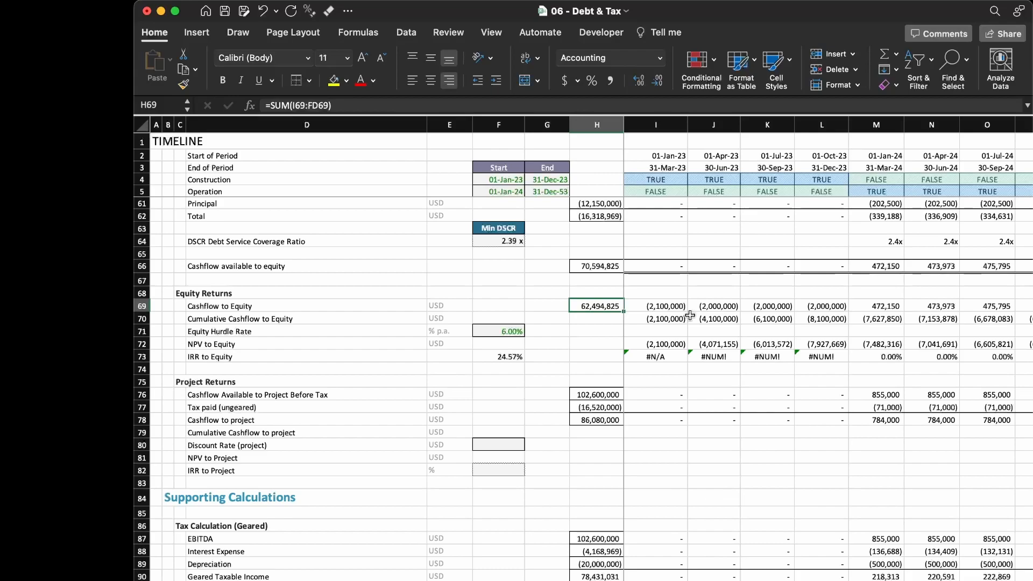
Change the Cashflow Available to Project Before Tax formula in I76 to =I18+I53 so that it includes the construction CAPEX.
click(601, 394)
key(Right)
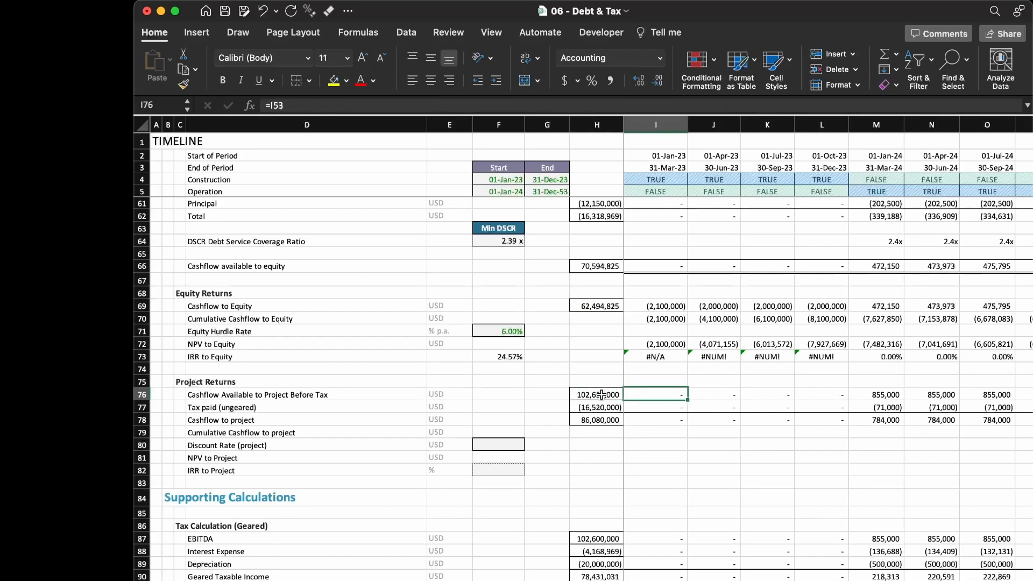
key(F2)
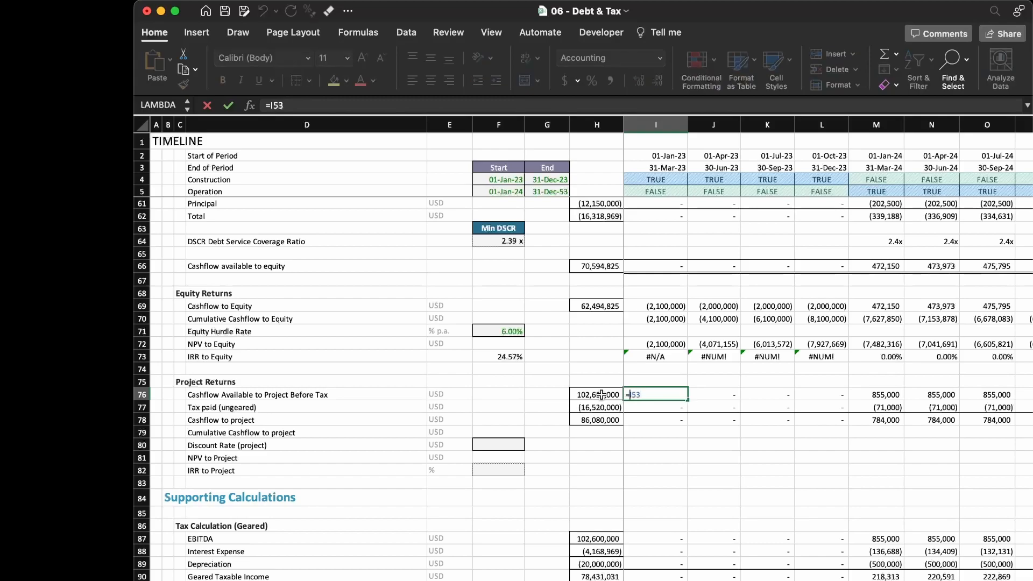
text(+)
scroll(655, 369, up, 7)
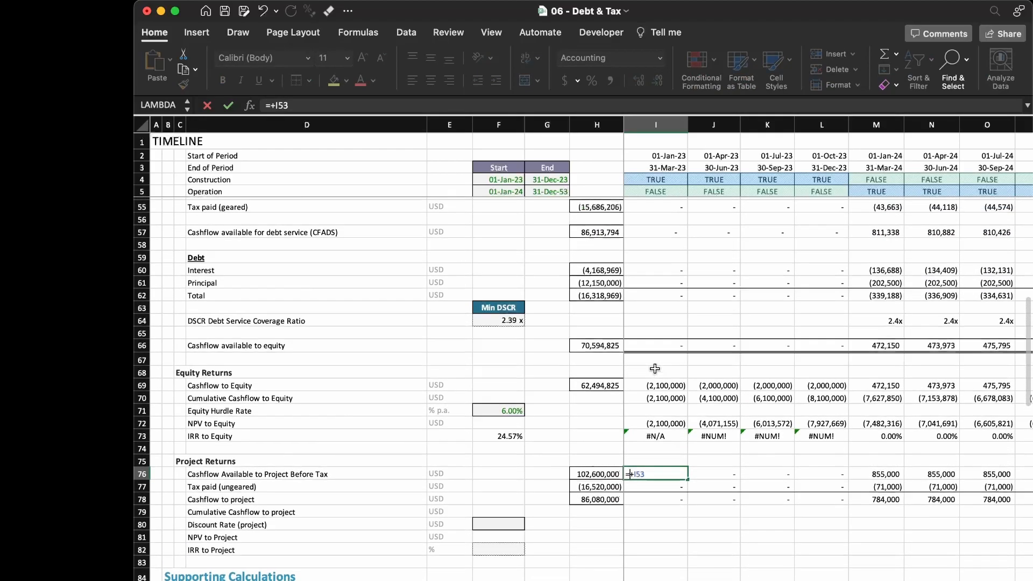
scroll(655, 368, up, 8)
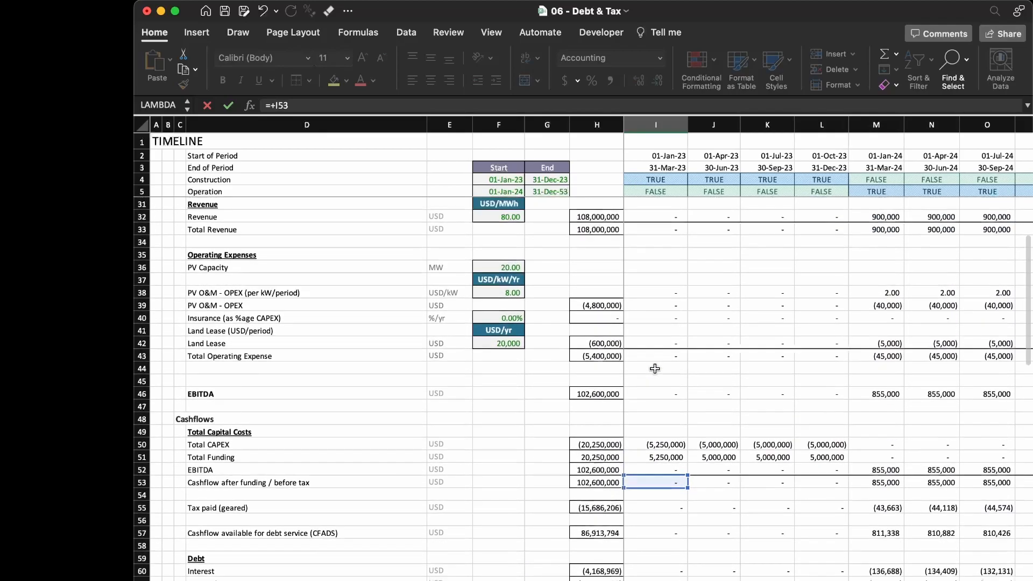
scroll(655, 368, down, 1)
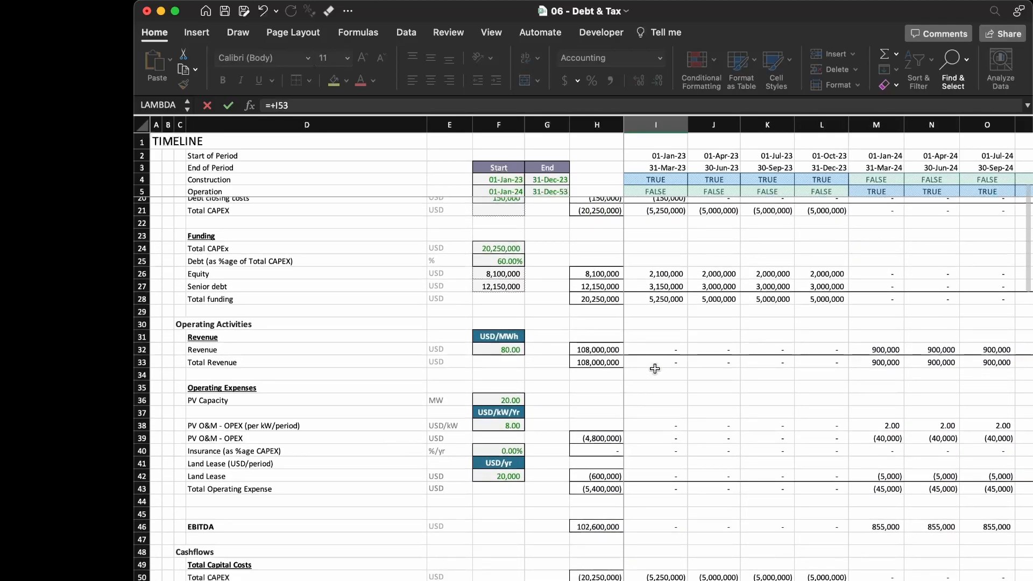
scroll(655, 368, up, 4)
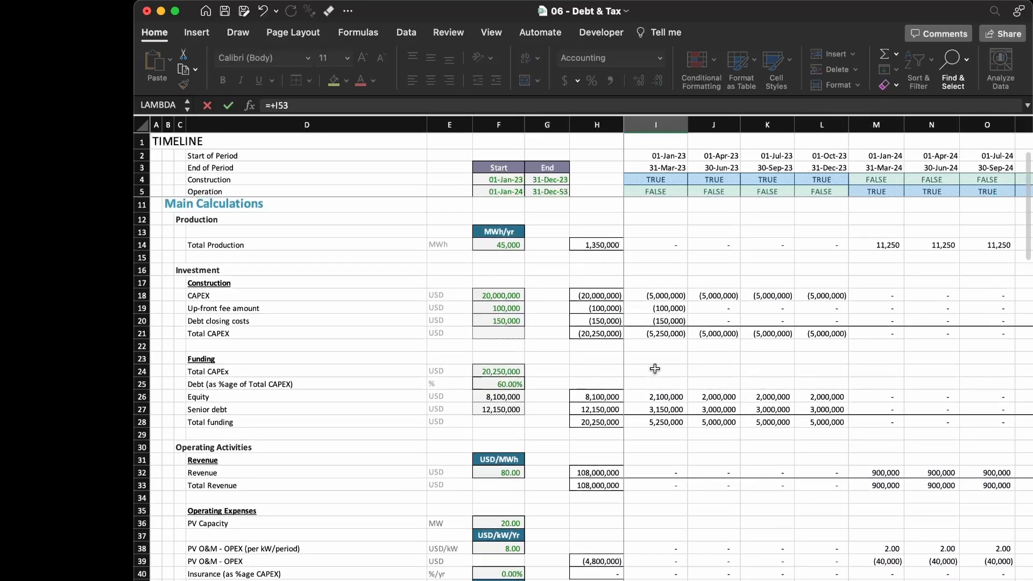
click(661, 335)
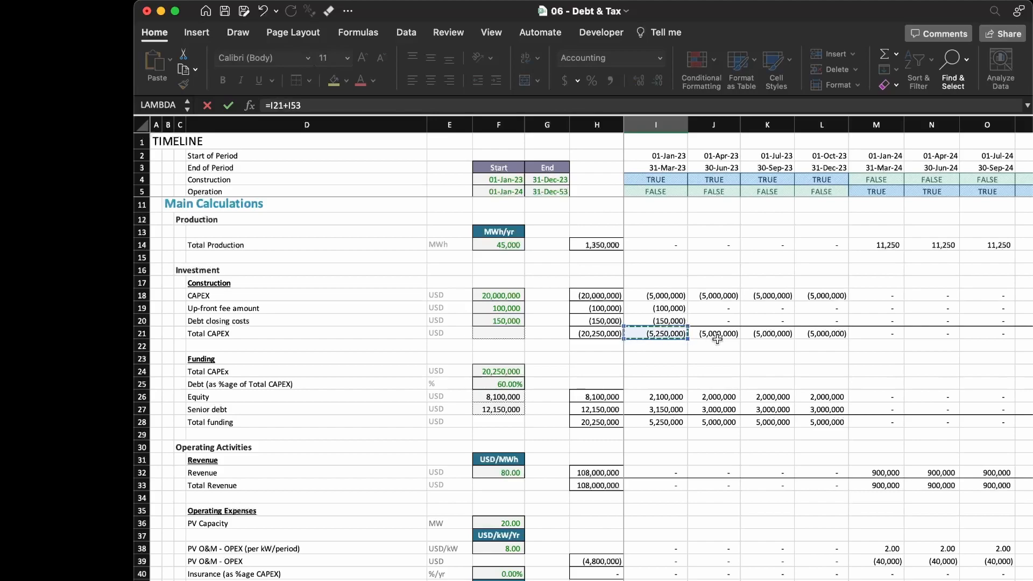
key(Up)
key(Up)
key(Up)
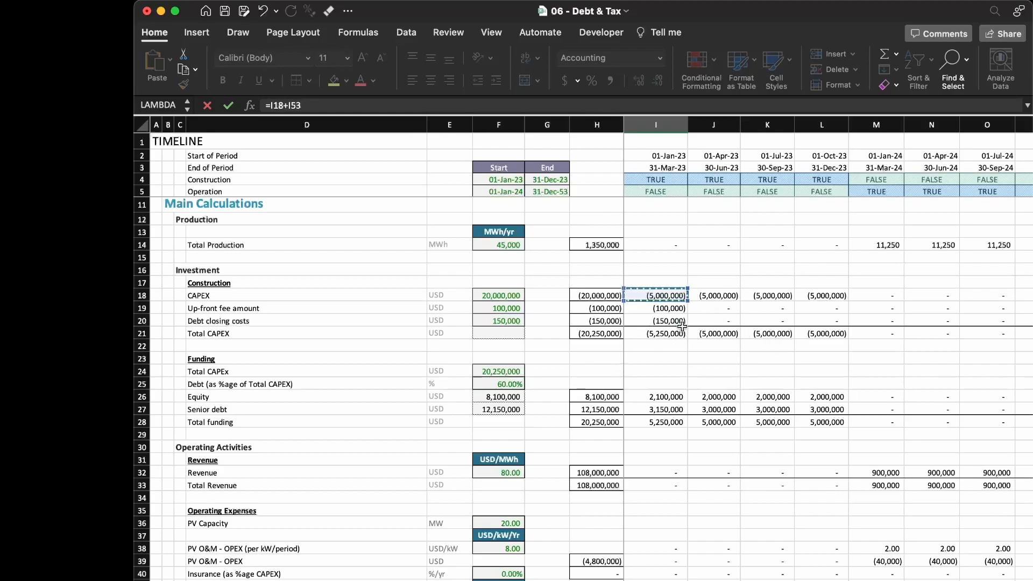
scroll(682, 326, down, 10)
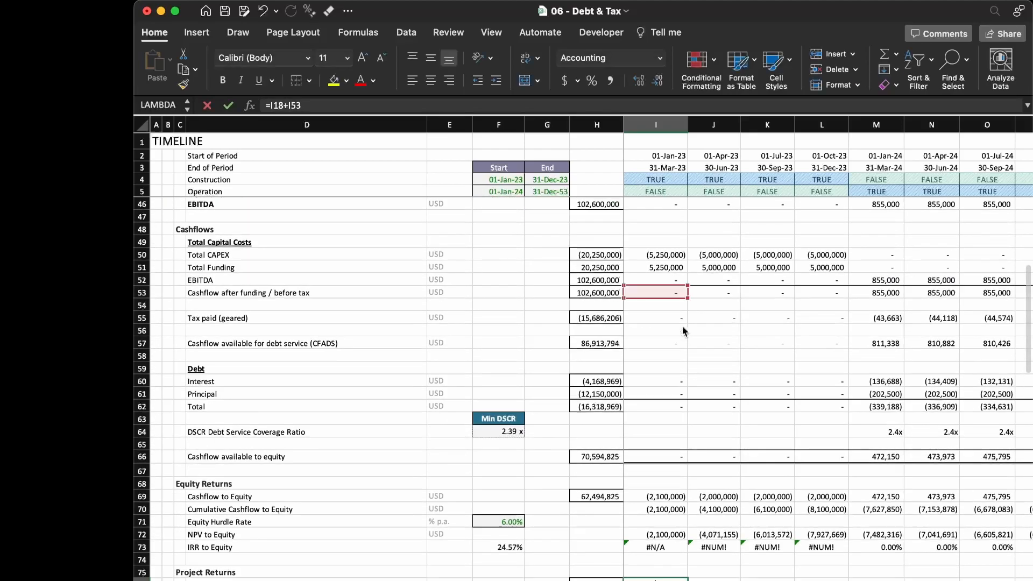
key(ctrl+Return)
Fill the revised I76 formula across row 76 for the whole timeline.
key(ctrl+shift+Right)
key(shift+Right)
key(ctrl+r)
key(Left)
key(Right)
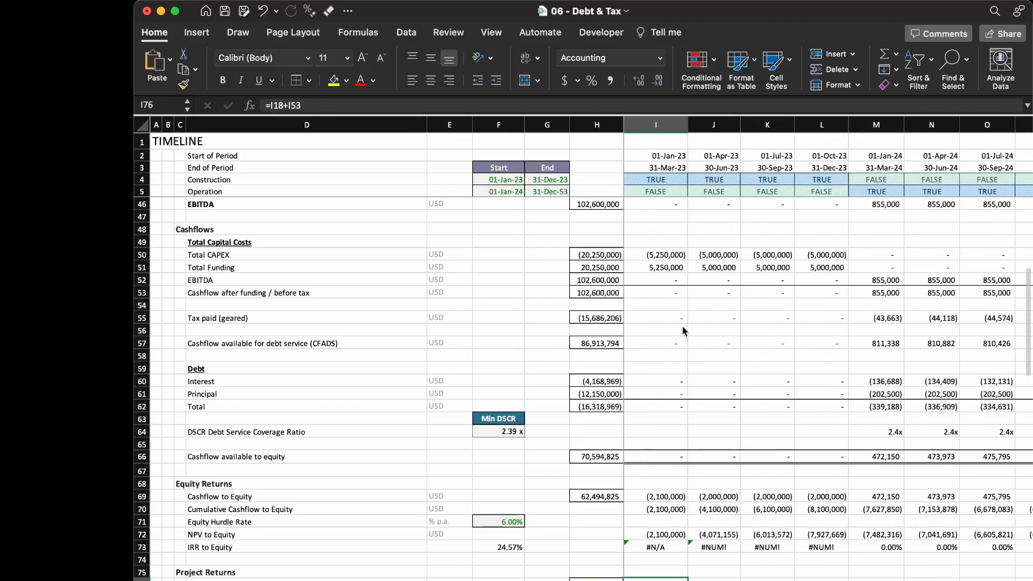
scroll(682, 331, down, 3)
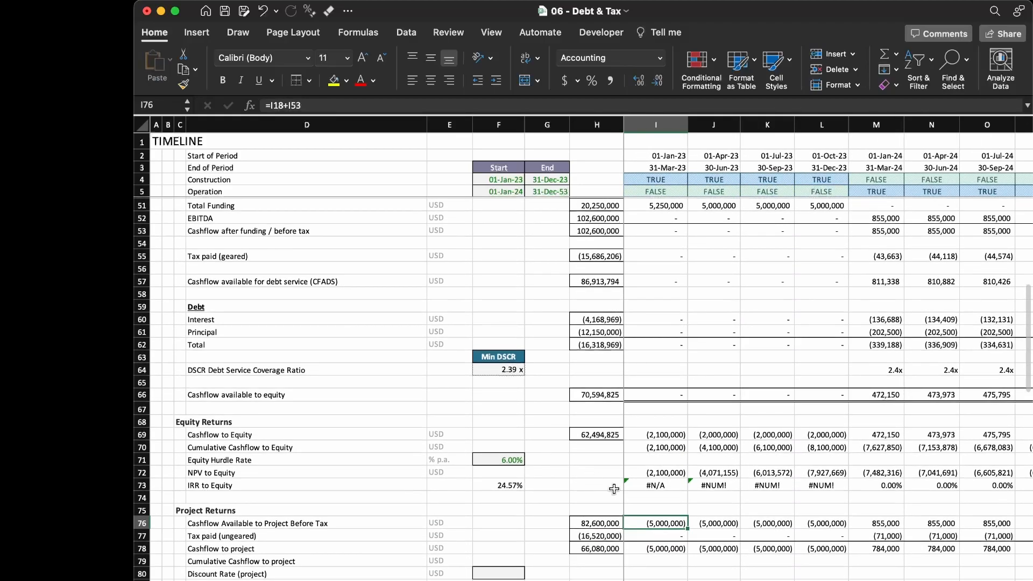
Review the Cashflow Available to Project Before Tax row, checking its total in H76 and the formula in J76.
click(610, 523)
key(shift+space)
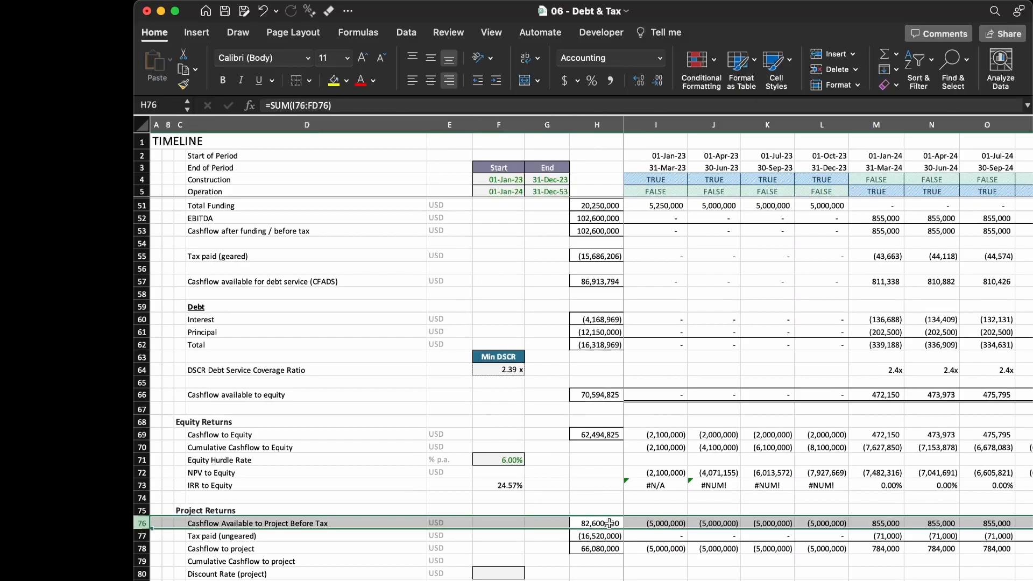
scroll(603, 432, up, 3)
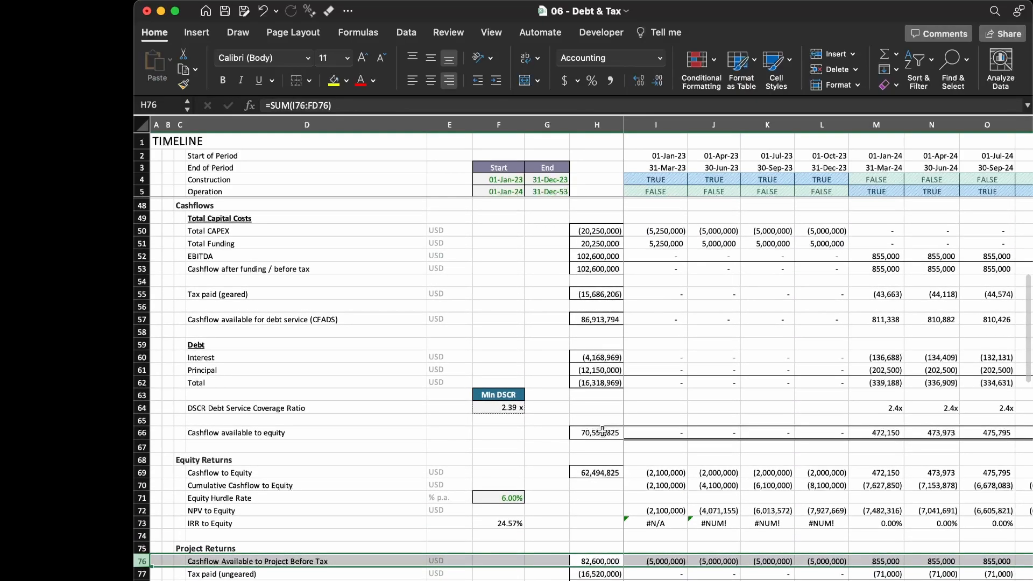
click(678, 558)
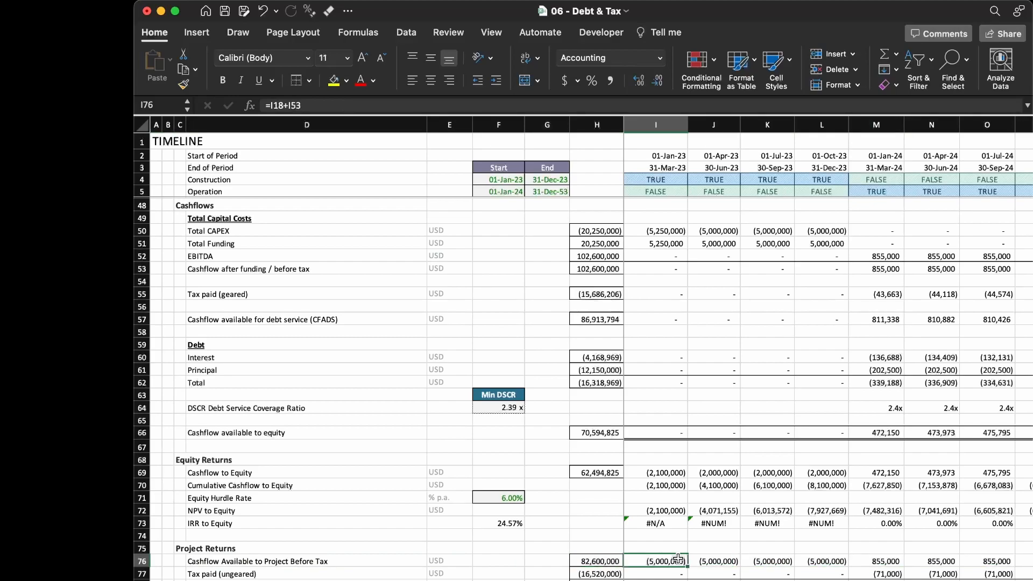
double_click(709, 559)
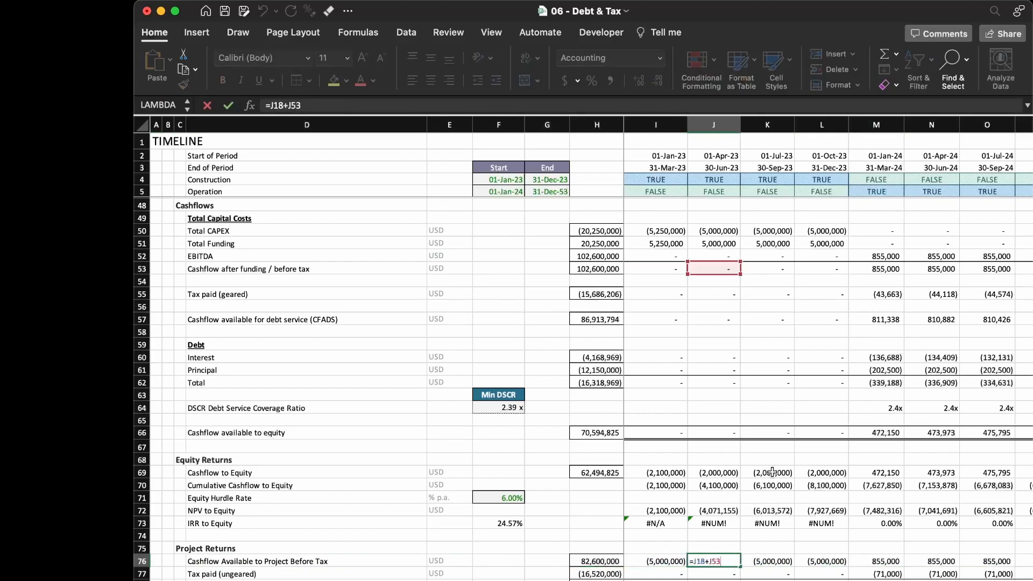
key(Escape)
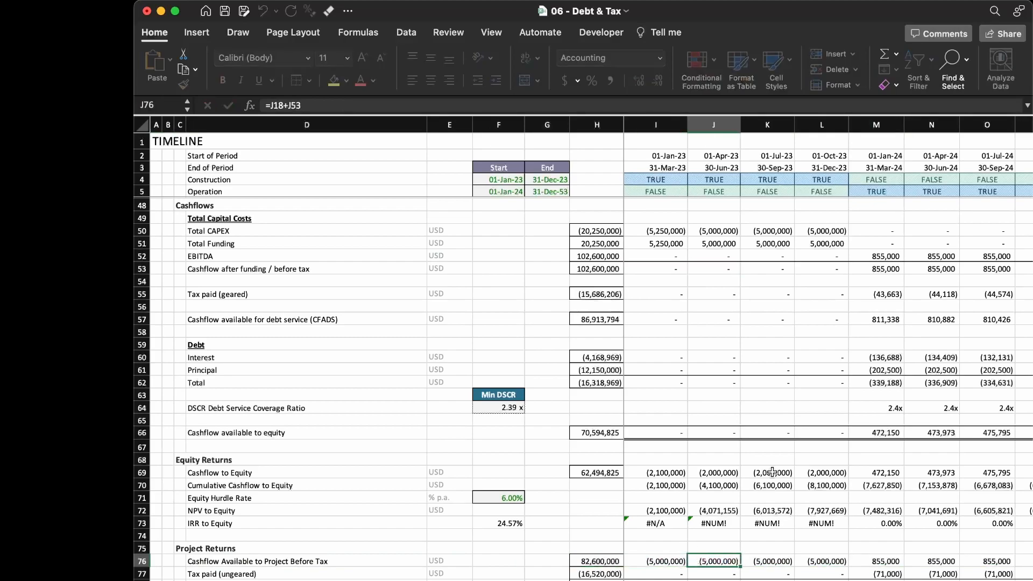
key(Up)
key(Up)
key(Up)
key(Up)
key(Up)
key(Up)
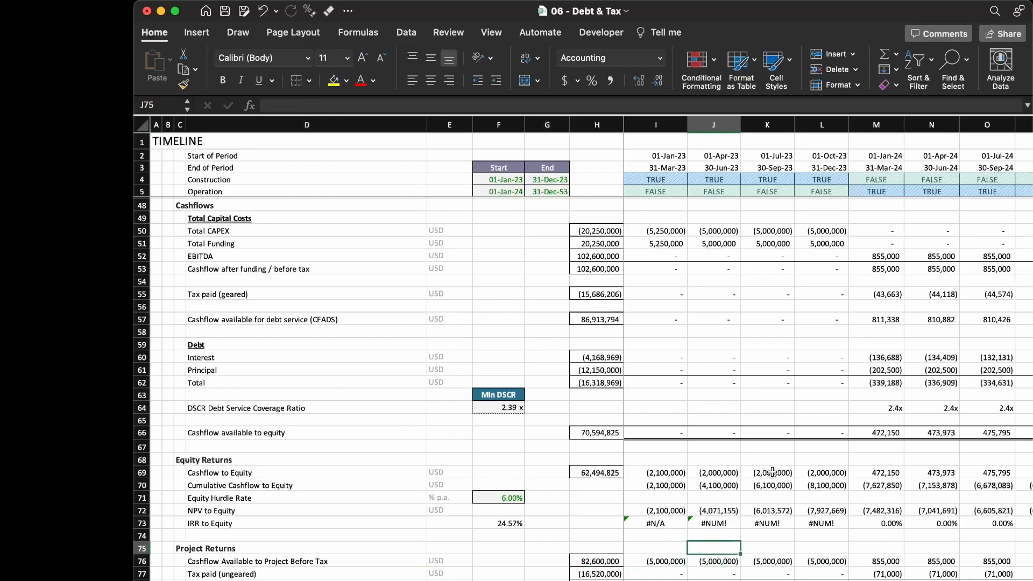
Compare the Cashflow Available to Project Before Tax in row 76 and the Cashflow to project total in H78 with Cashflow to Equity in row 69.
text(=SUM($I$69:J69))
key(Return)
key(Down)
key(Down)
key(Down)
key(Down)
key(Down)
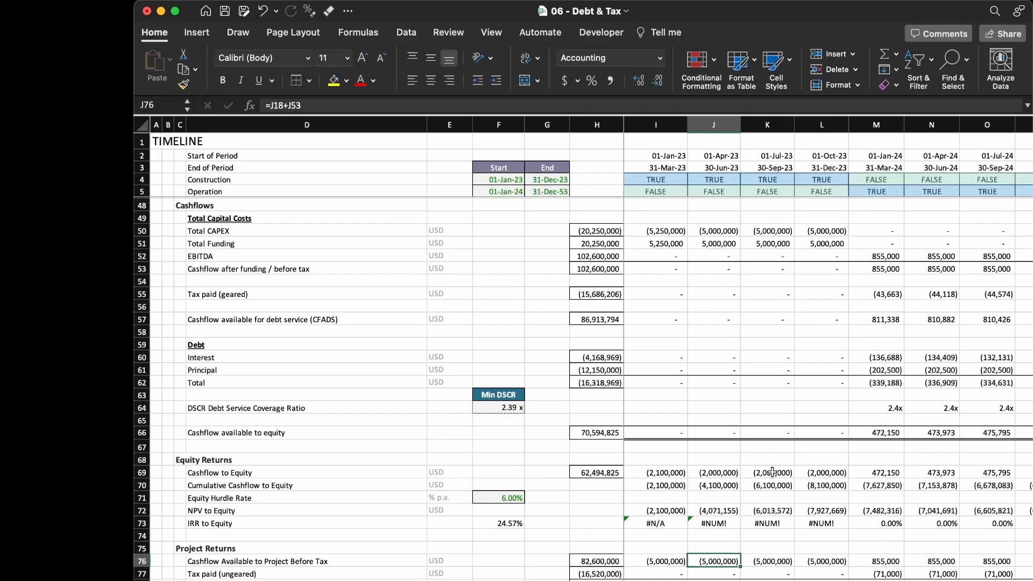
key(shift+space)
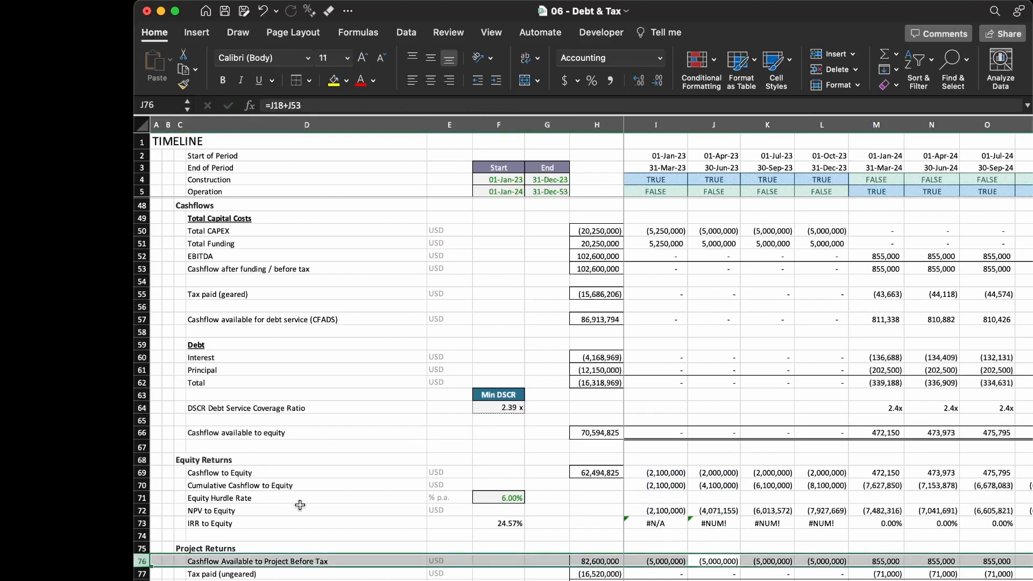
super+click(145, 473)
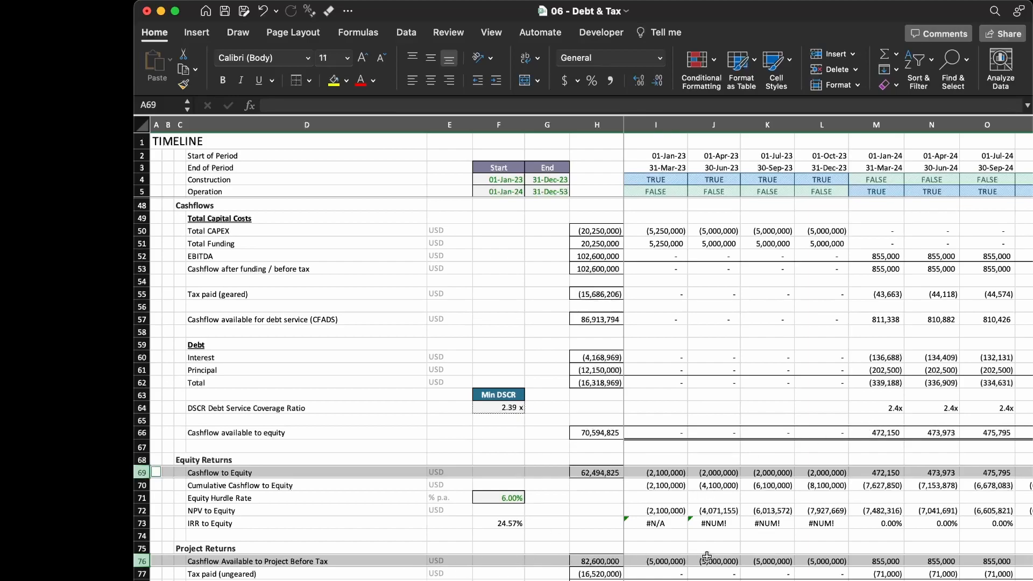
scroll(707, 556, down, 5)
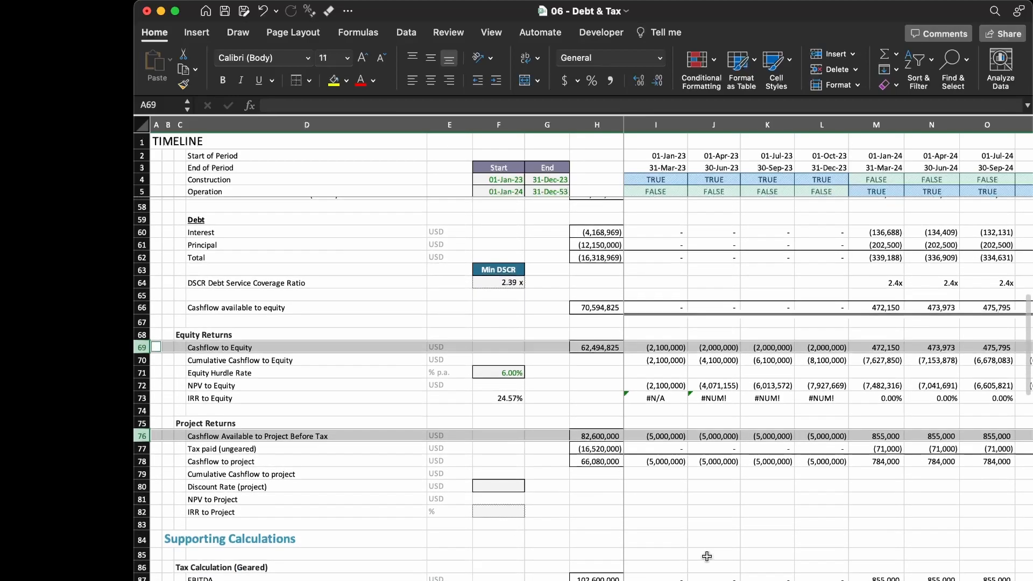
click(615, 461)
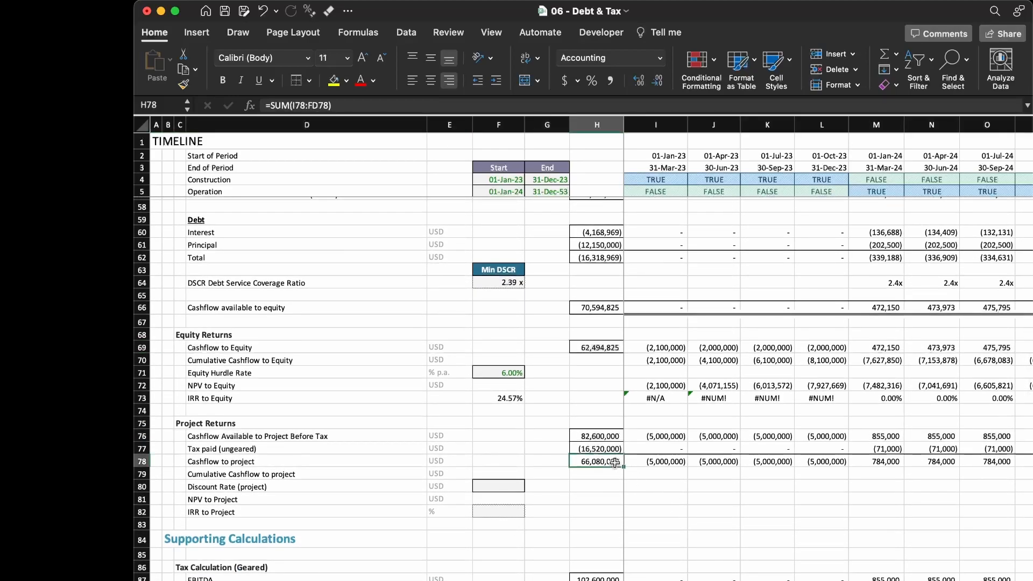
Rename the Discount Rate label in D28 of the inputs sheet to Project Discount Rate.
key(Right)
key(Right)
key(Down)
key(Down)
key(Left)
key(Left)
key(Left)
key(Left)
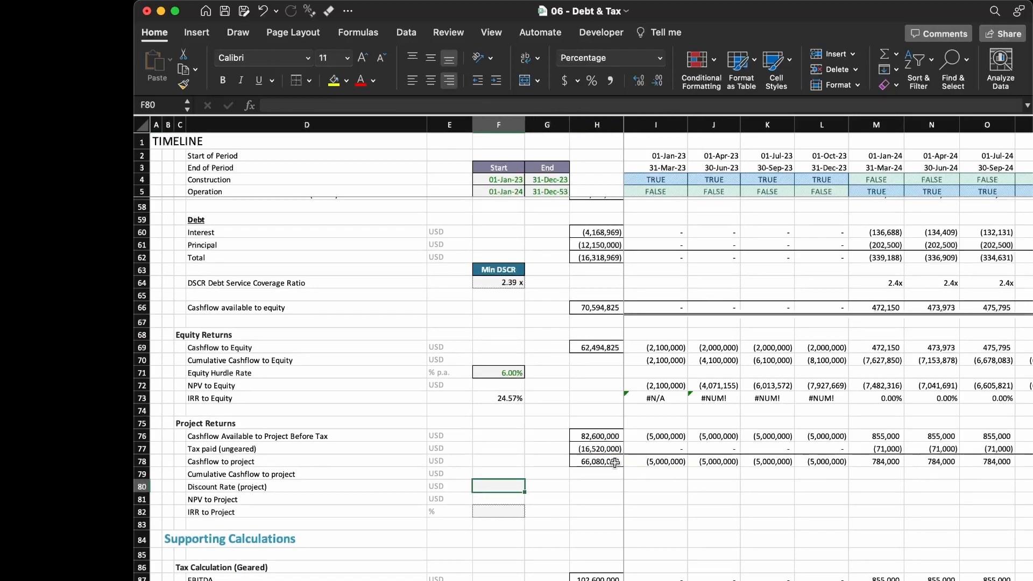
key(ctrl+Page_Up)
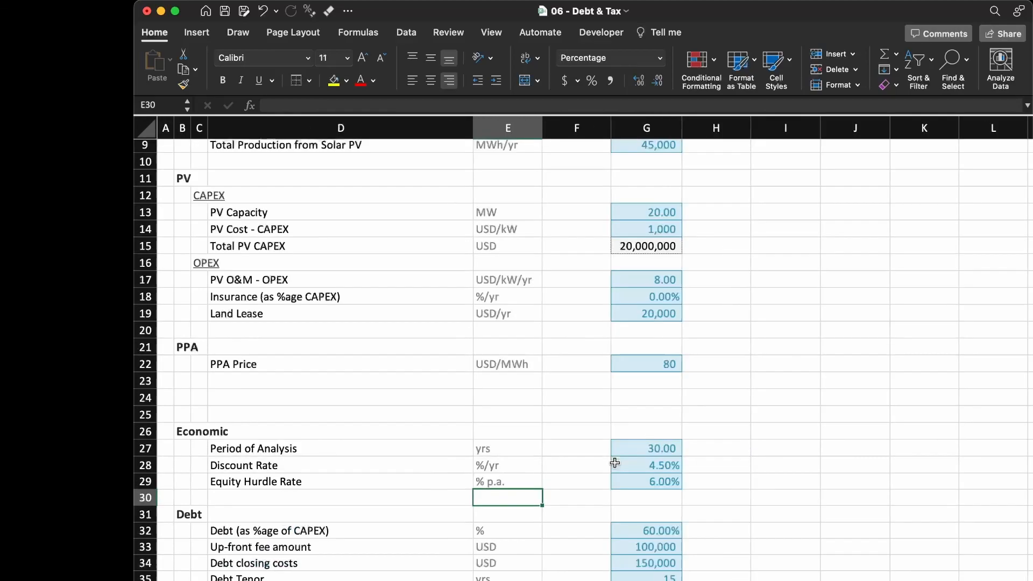
key(Left)
key(Left)
key(Right)
key(Up)
key(Up)
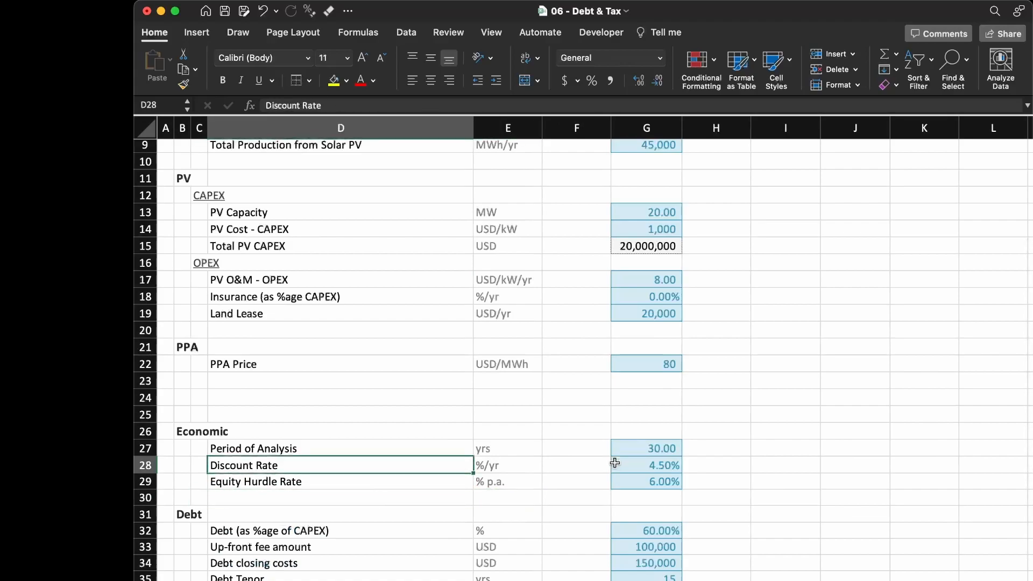
text(Project )
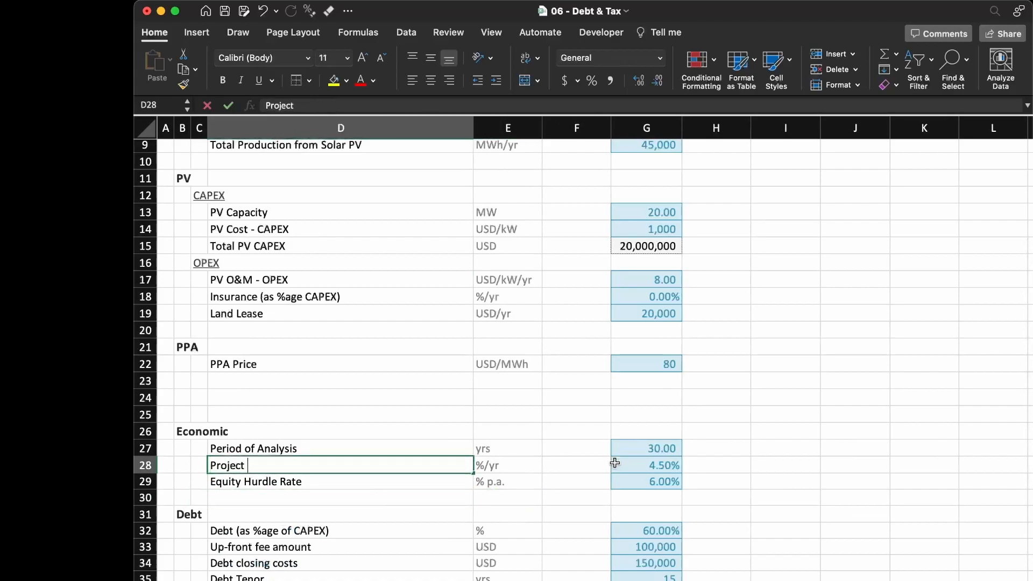
text(Discount Rate)
key(Return)
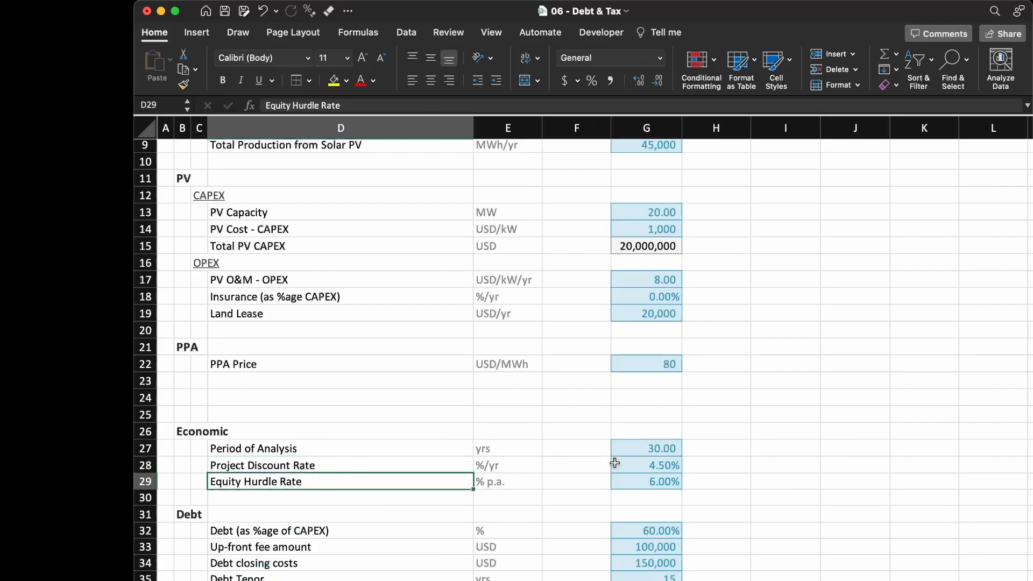
Copy the Project Discount Rate label from the inputs sheet into D80 of the Project Returns section.
key(Up)
key(Right)
key(Right)
key(Right)
key(Left)
key(Left)
key(Left)
key(Left)
key(Right)
key(super+c)
key(ctrl+Page_Down)
key(Left)
key(Left)
key(Left)
key(Right)
key(super+v)
Link the discount rate cell F80 to the Project Discount Rate in G28 of the inputs sheet.
key(Right)
key(Right)
text(=)
key(ctrl+Page_Up)
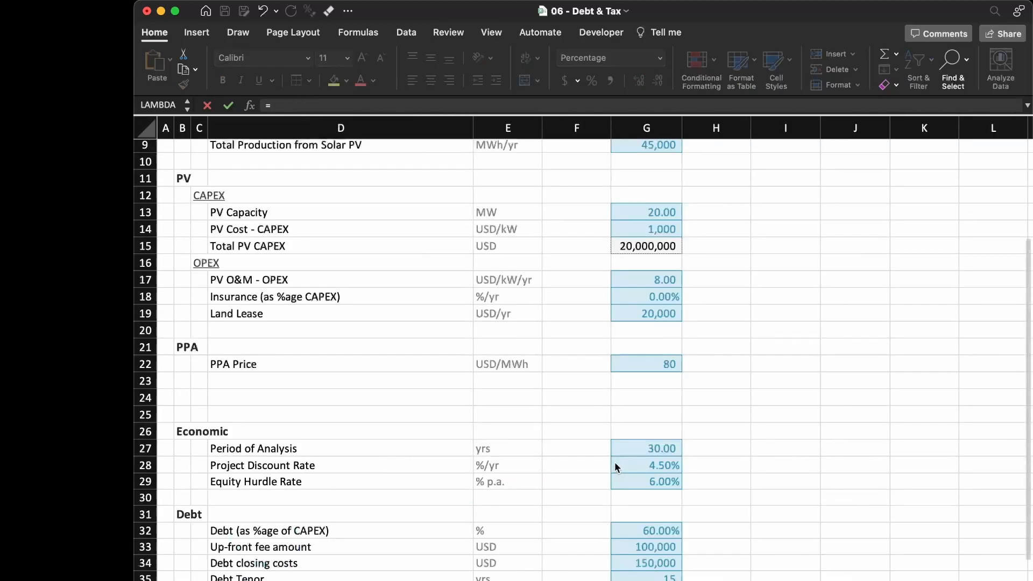
click(634, 466)
key(Return)
Copy the NPV to Equity and IRR to Equity formulas from I72:I73 into the project rows at I81:I82.
key(Right)
key(Right)
key(Right)
key(Down)
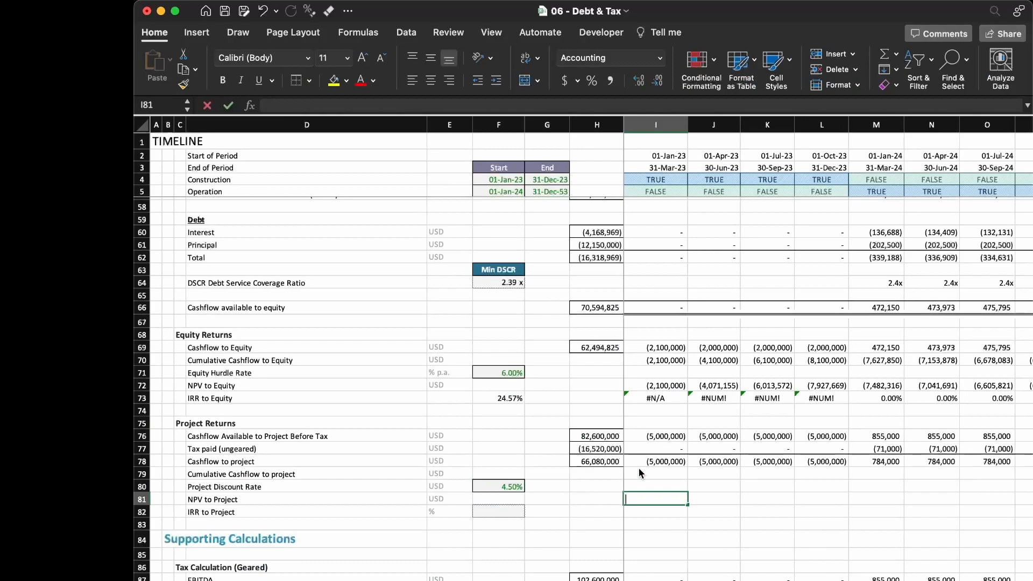
key(Up)
key(Up)
key(Up)
key(Up)
key(Up)
key(Up)
key(Up)
key(Up)
key(Up)
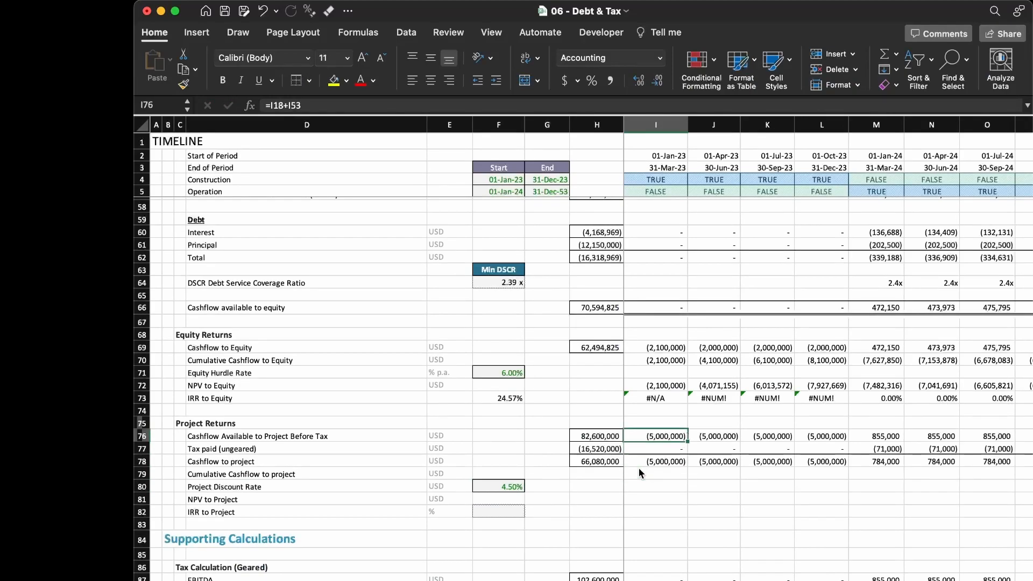
key(shift+Down)
key(super+c)
key(Down)
key(Down)
key(Down)
key(Down)
key(Down)
key(Down)
key(Down)
key(Down)
key(Down)
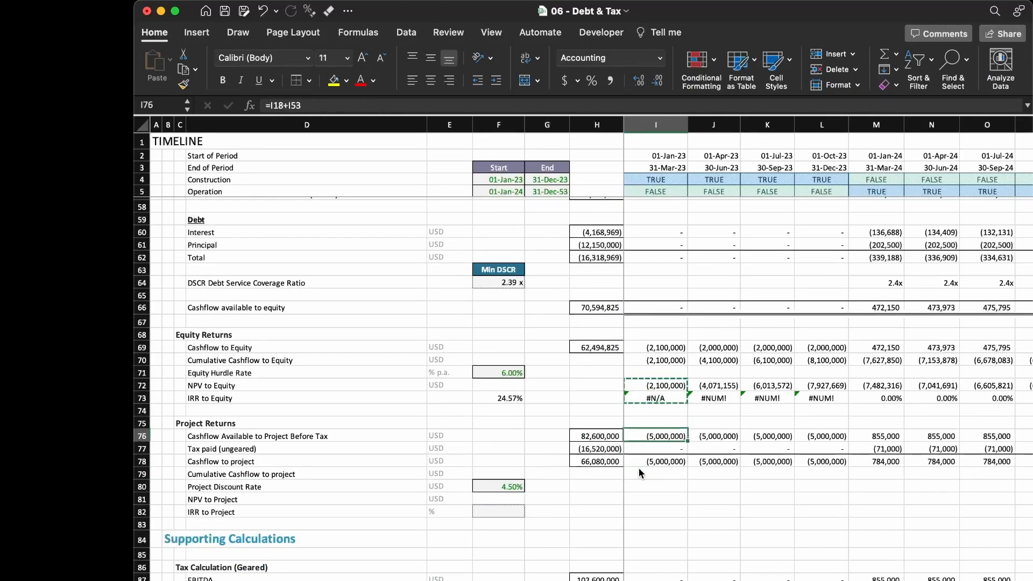
key(super+v)
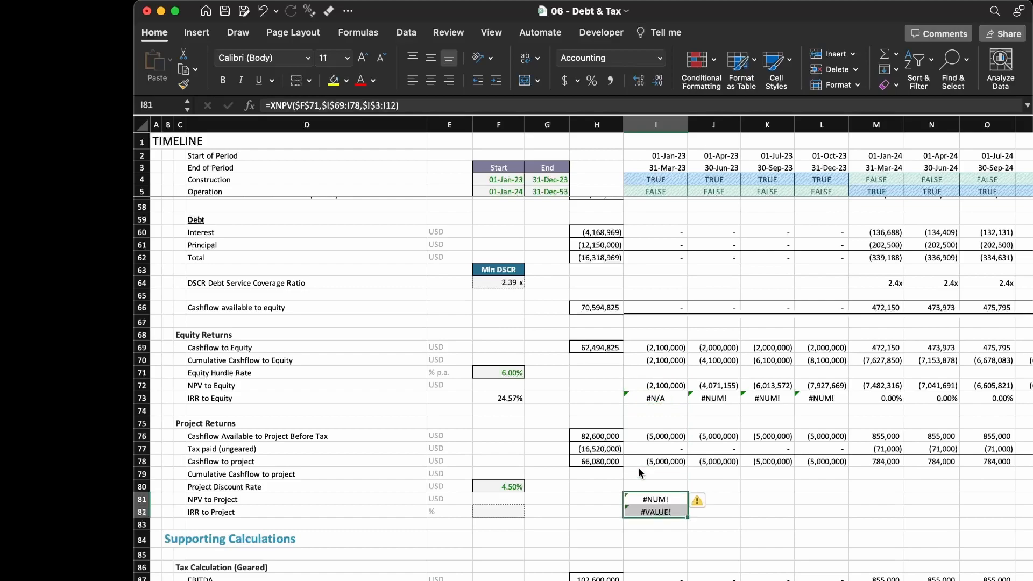
Inspect the references of the pasted formulas in I81 and I82 and clear both cells.
key(F2)
key(Escape)
key(Down)
key(F2)
key(Escape)
key(Up)
key(F2)
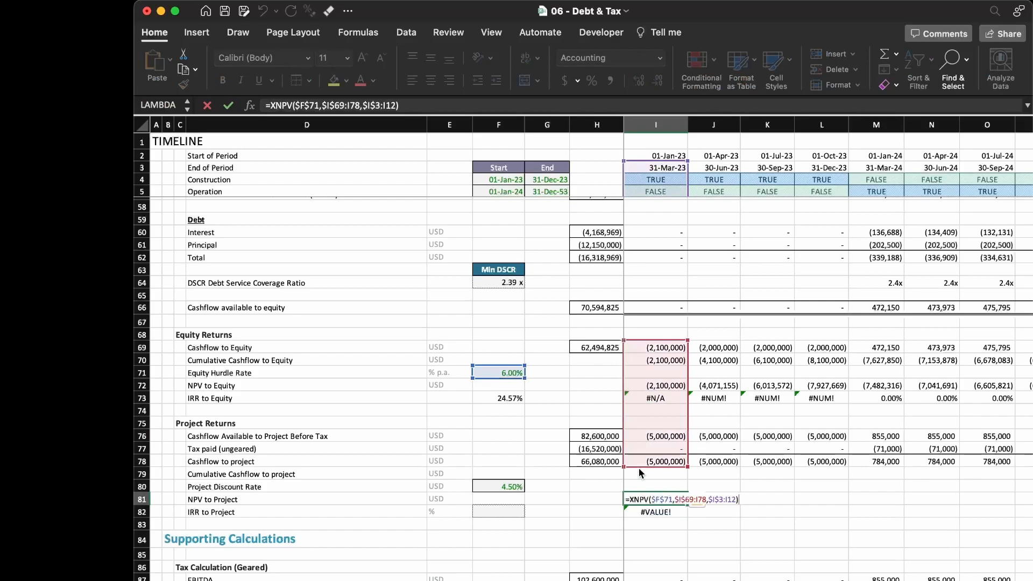
key(Escape)
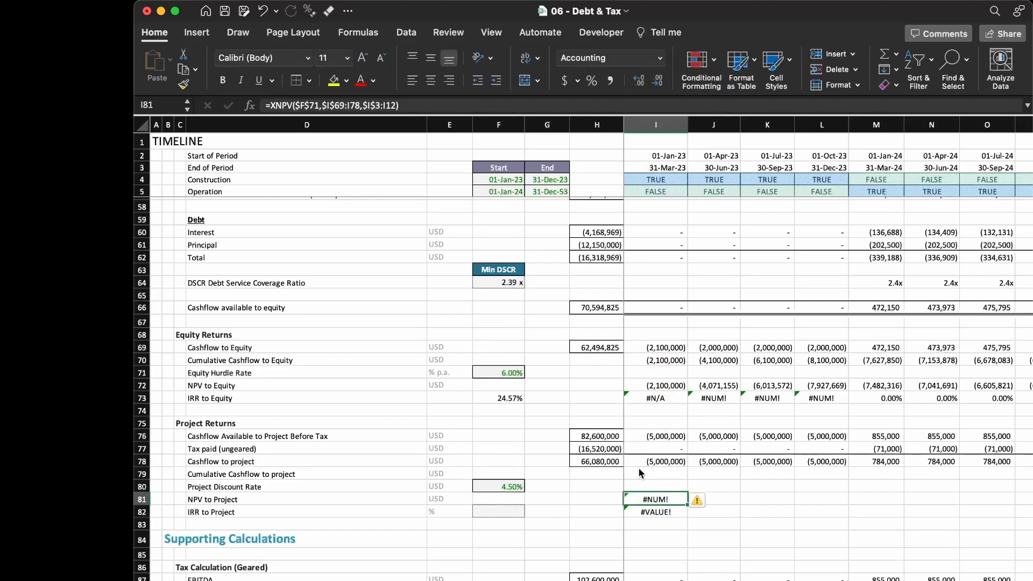
key(shift+Down)
key(Delete)
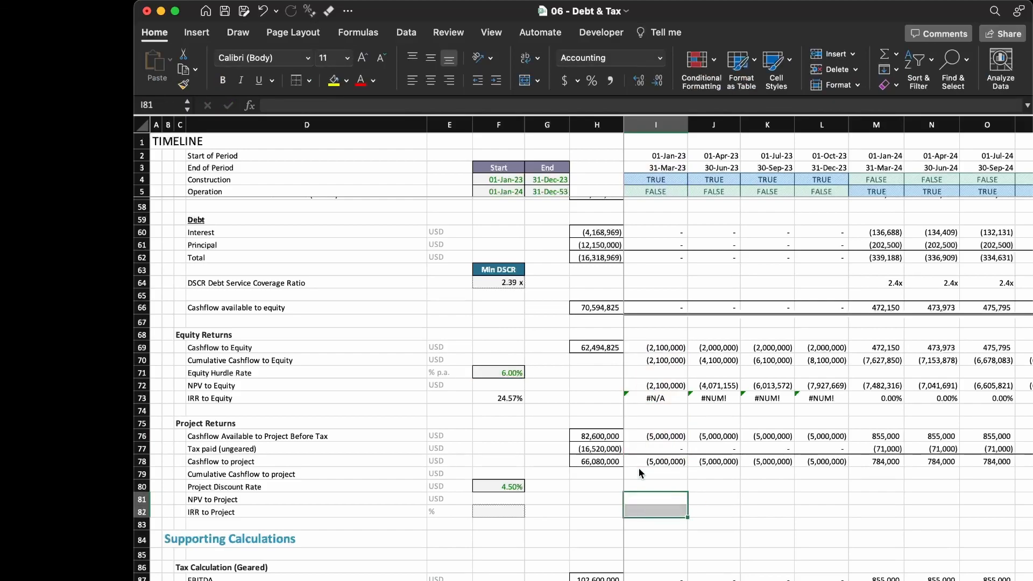
key(shift+Up)
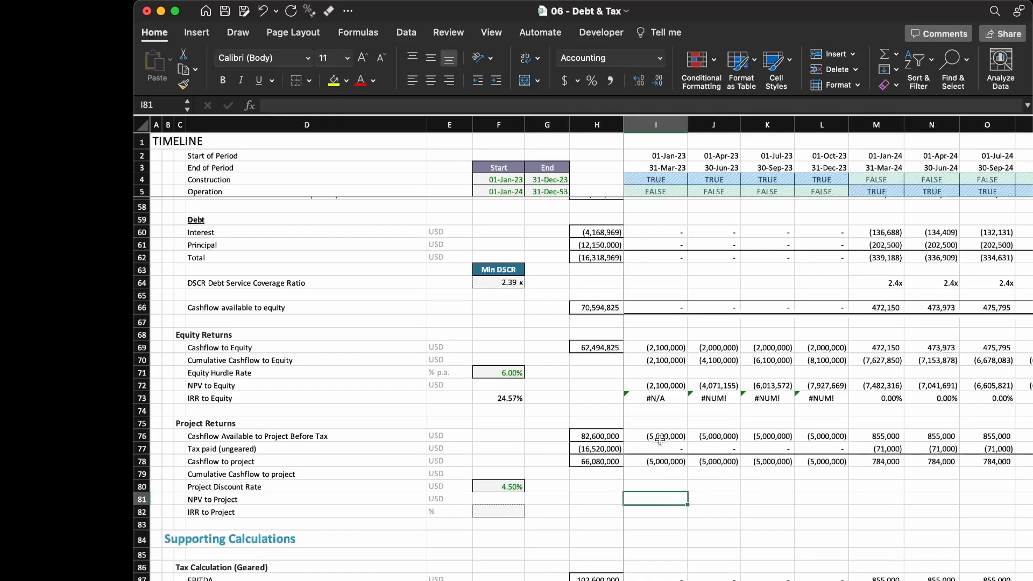
Copy the NPV to Equity formula text from I72 into I81 with its references kept as =XNPV($F$71,$I$69:I69,$I$3:I3).
click(655, 386)
double_click(656, 386)
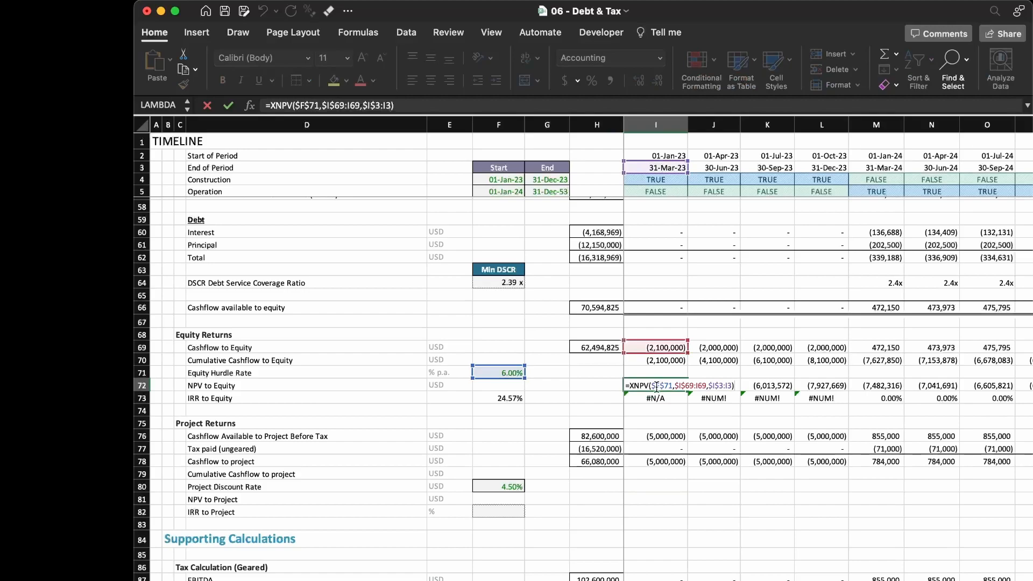
key(super+a)
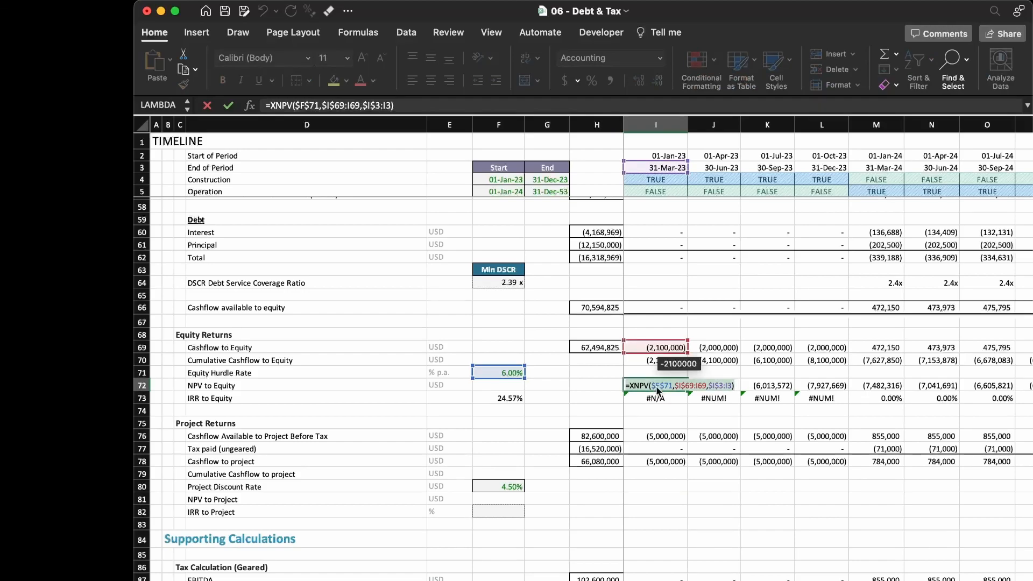
key(Return)
key(Down)
key(Down)
key(Down)
key(Down)
key(Down)
key(Down)
key(Down)
key(Down)
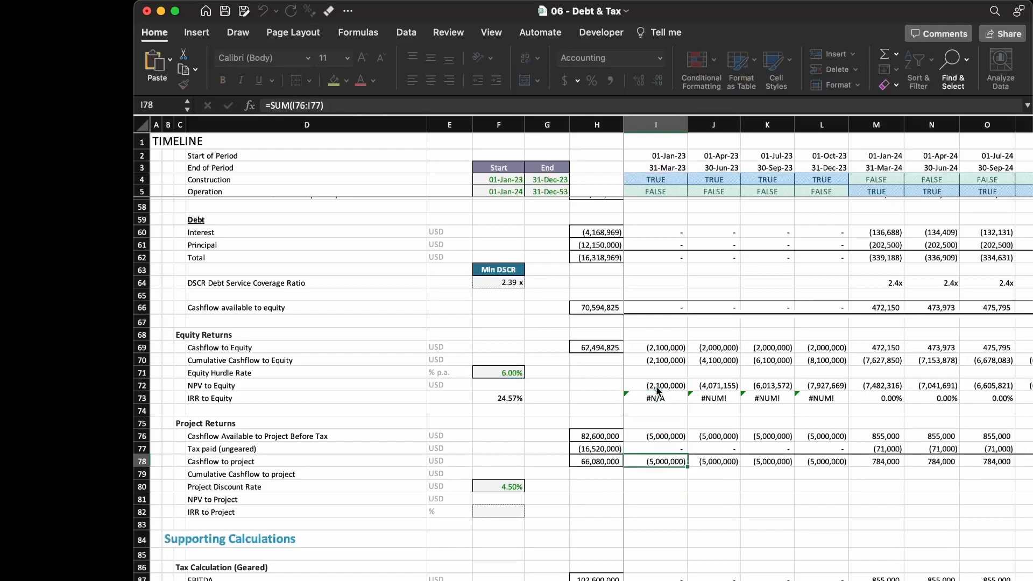
key(super+v)
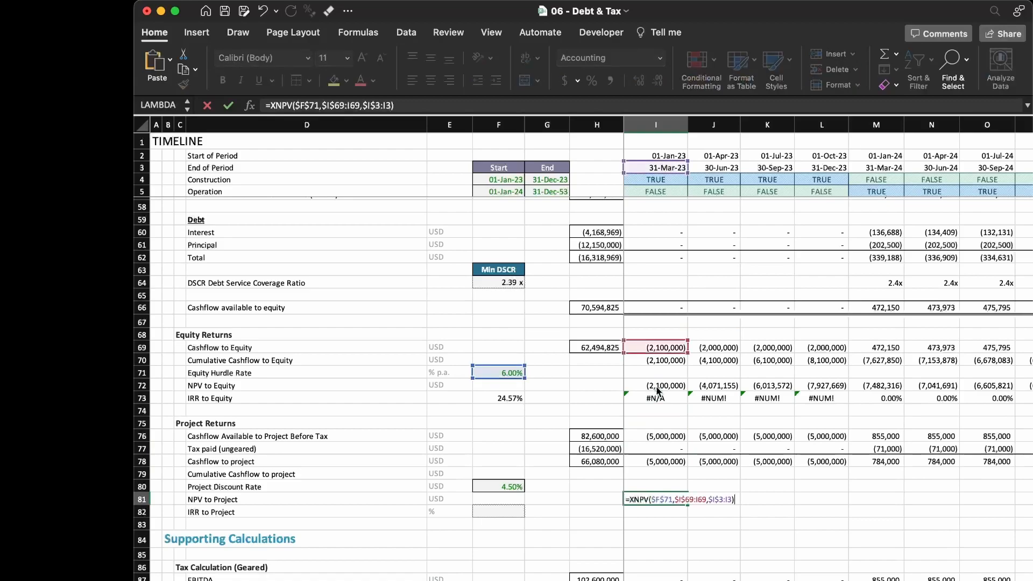
Repoint the I81 formula to Cashflow to project and the project rate, giving =XNPV($F$80,$I$78:I78,$I$3:I3).
drag(663, 357, 649, 463)
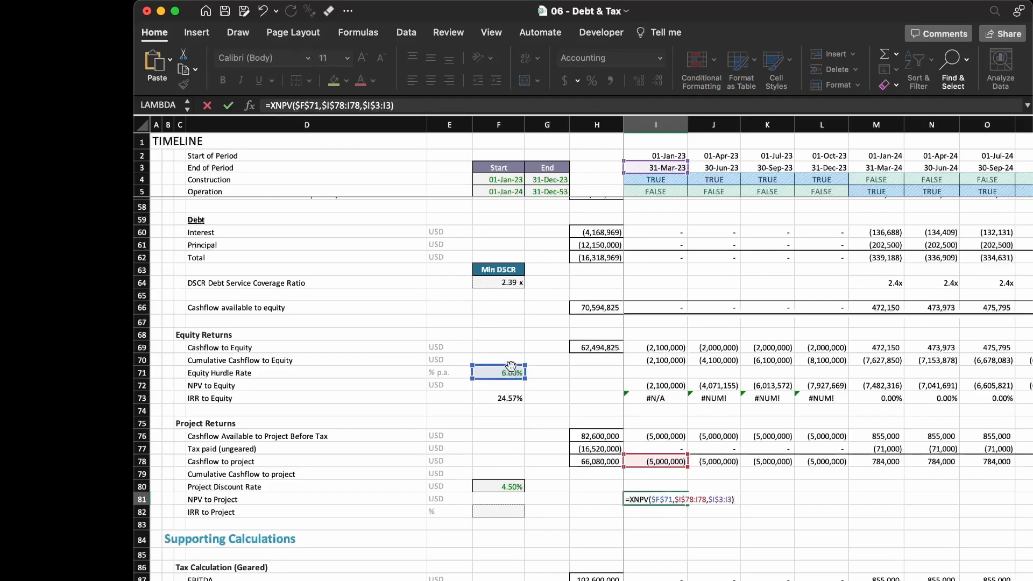
drag(511, 368, 499, 495)
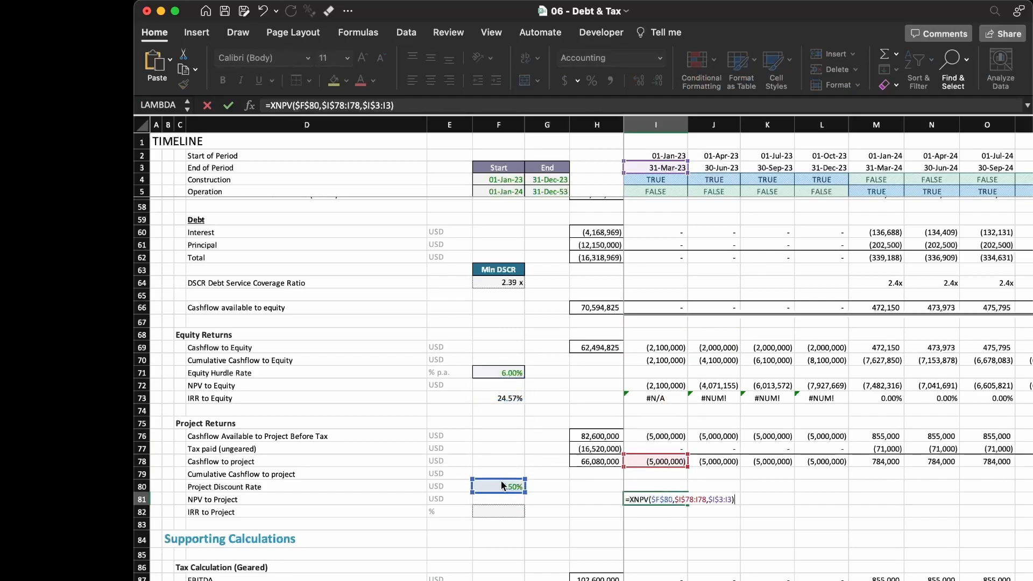
key(Return)
Fill the NPV to Project formula across row 81 for the whole timeline and check its references in J81.
key(Up)
key(super+shift+Right)
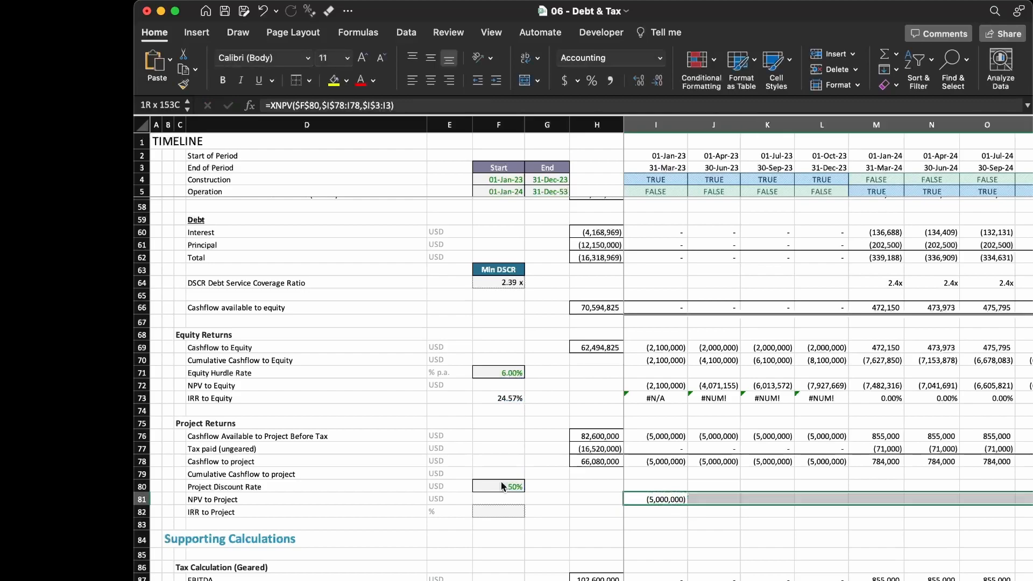
key(super+r)
key(Left)
key(Right)
key(Right)
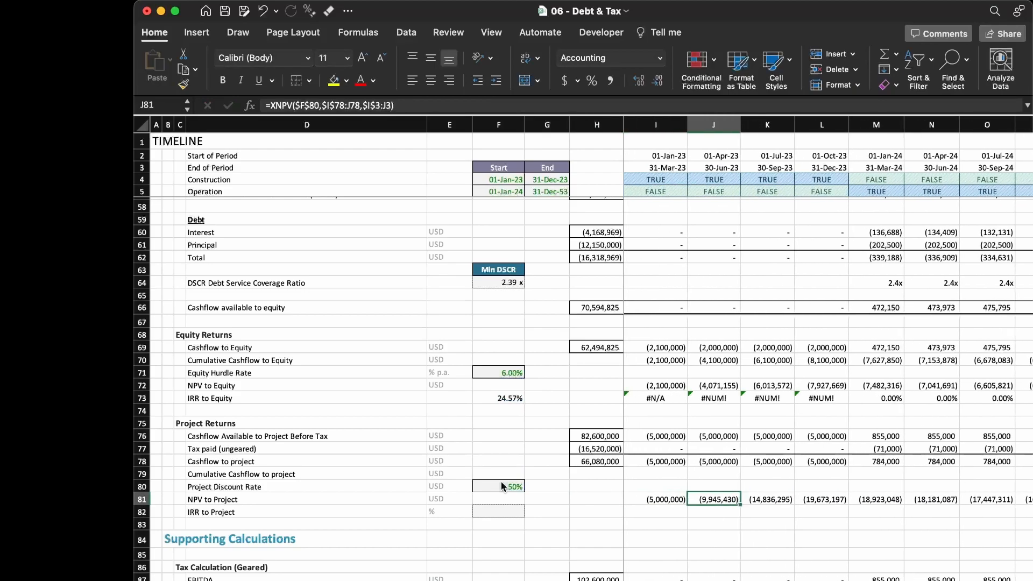
key(F2)
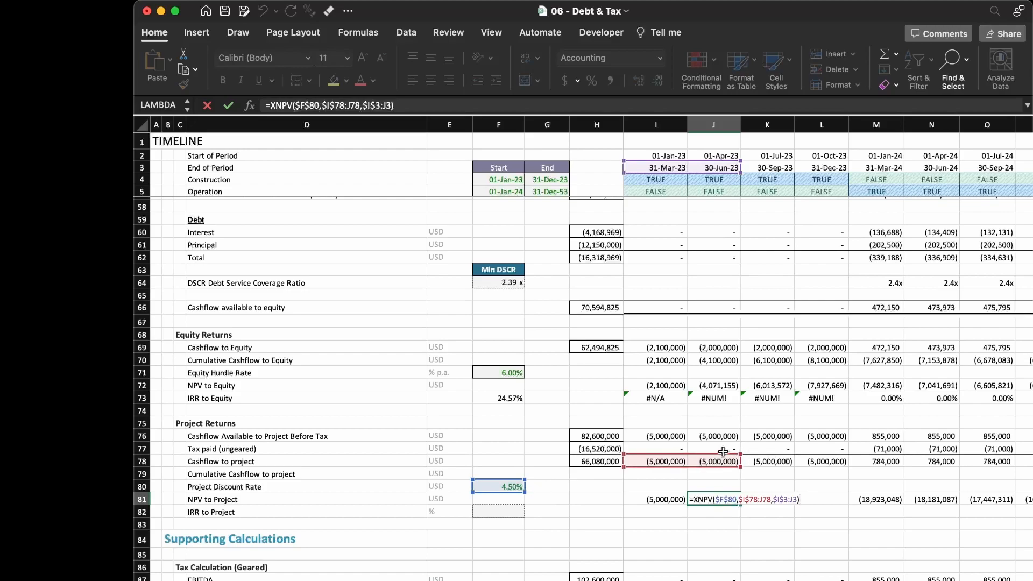
key(ctrl+Return)
Rename the Project Discount Rate label in D28 of the inputs sheet to Project Hurde Rate.
key(Left)
key(Left)
key(Left)
key(Left)
key(Up)
key(Left)
key(Left)
key(Left)
key(Right)
key(ctrl+Page_Up)
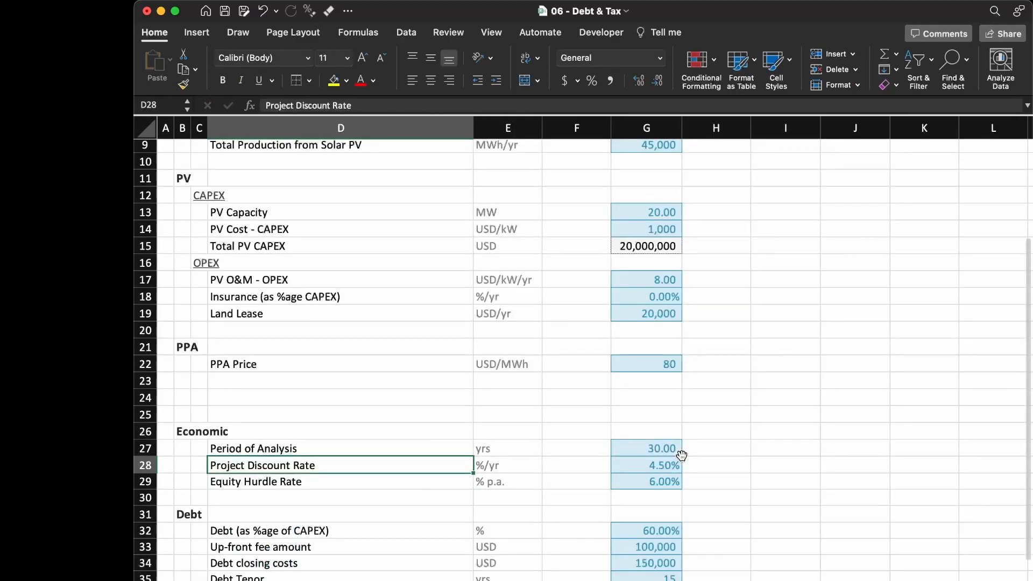
key(super+c)
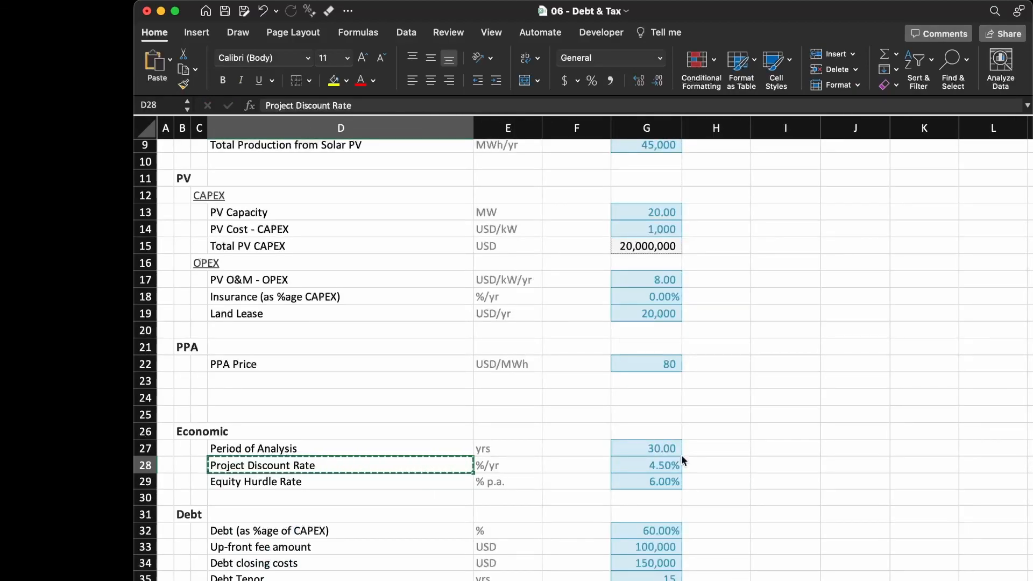
key(Escape)
text(p)
key(BackSpace)
key(BackSpace)
text(Project)
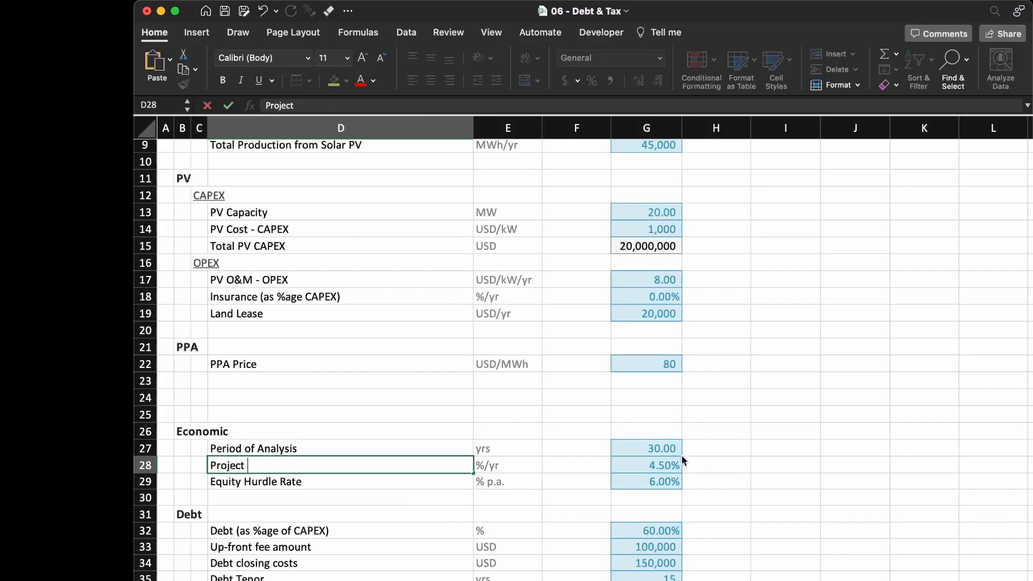
text( Hurde Rate)
key(Return)
Copy the Project Hurde Rate label from the inputs sheet into D80 of the Project Returns section.
key(Up)
key(super+c)
key(ctrl+Page_Down)
key(super+v)
key(Escape)
Check the references of the NPV to Project formula in I81.
key(Down)
key(Right)
key(Right)
key(Right)
key(Right)
key(Right)
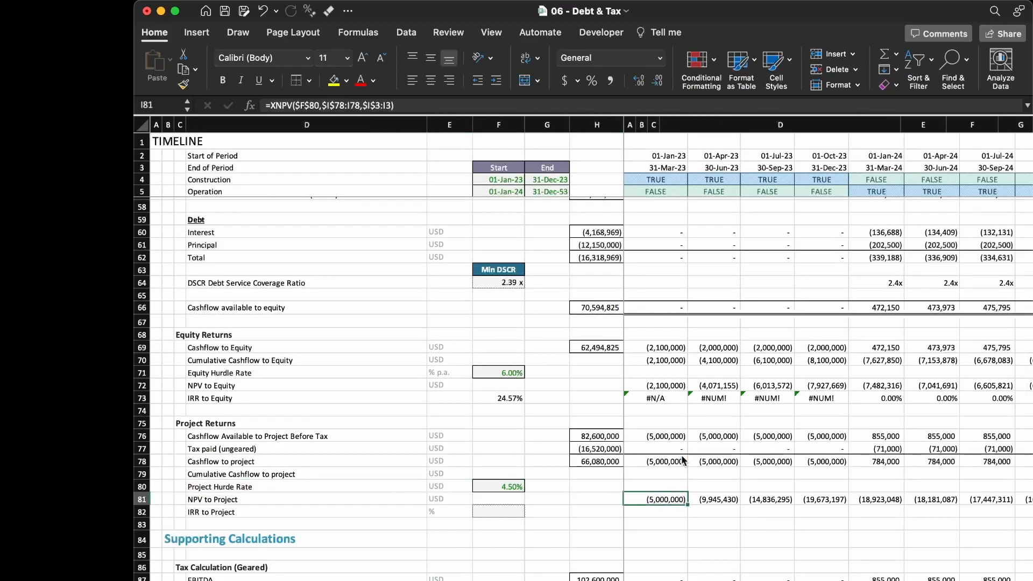
key(Right)
key(Left)
key(F2)
key(Escape)
Copy the XIRR formula text of IRR to Equity in I73.
key(Down)
key(Up)
key(Up)
key(Up)
key(Up)
key(Up)
key(Up)
key(Up)
key(Up)
key(Up)
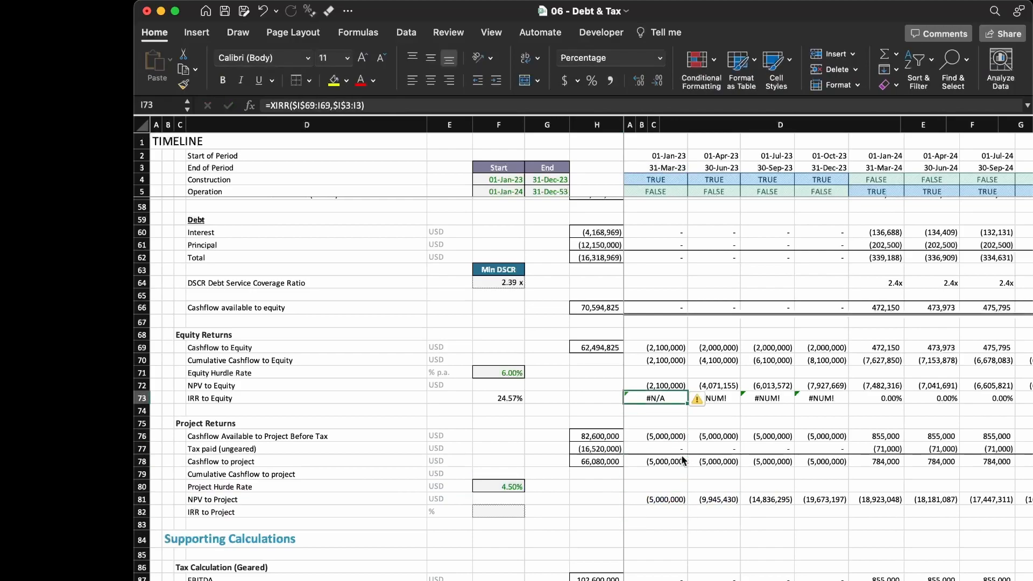
key(F2)
key(Escape)
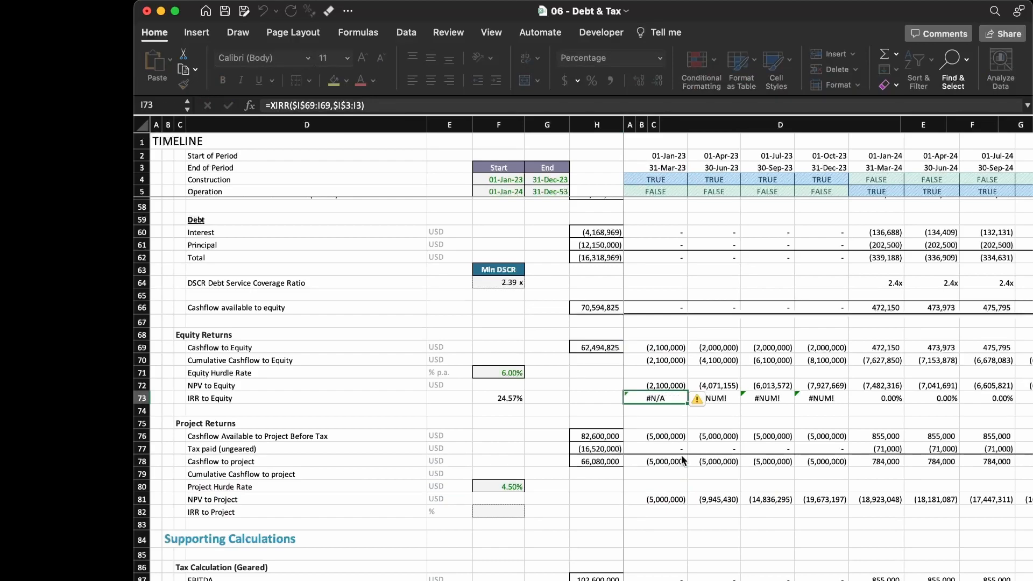
Enter the copied XIRR formula in I82 for IRR to Project, pointing its values at row 76: =XIRR($I$76:I76,$I$3:I3).
key(Down)
key(Down)
key(Down)
key(Down)
key(Down)
key(Down)
key(Down)
key(Down)
key(Down)
key(F2)
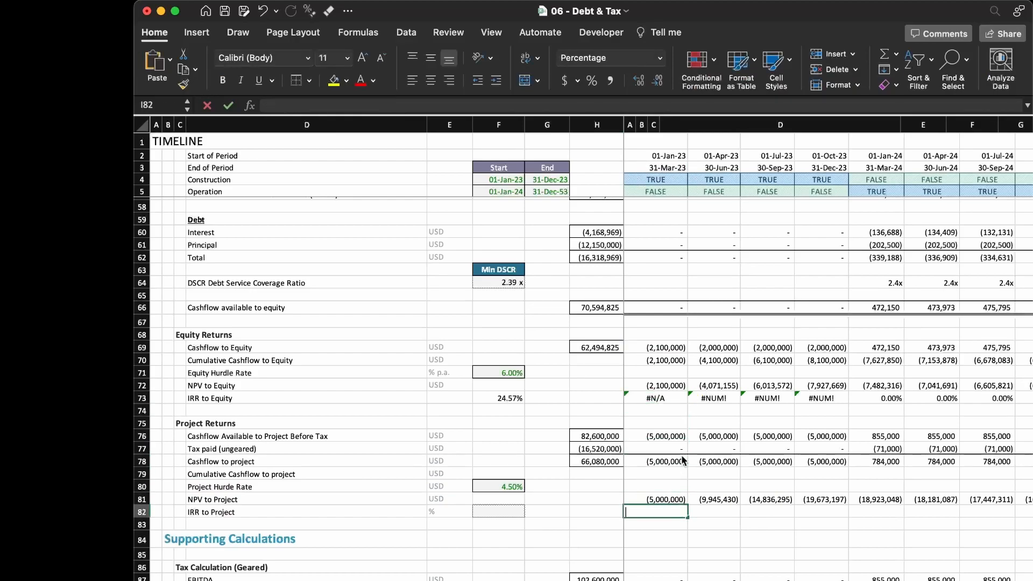
key(super+v)
scroll(666, 375, right, 1)
key(Escape)
key(F2)
key(super+v)
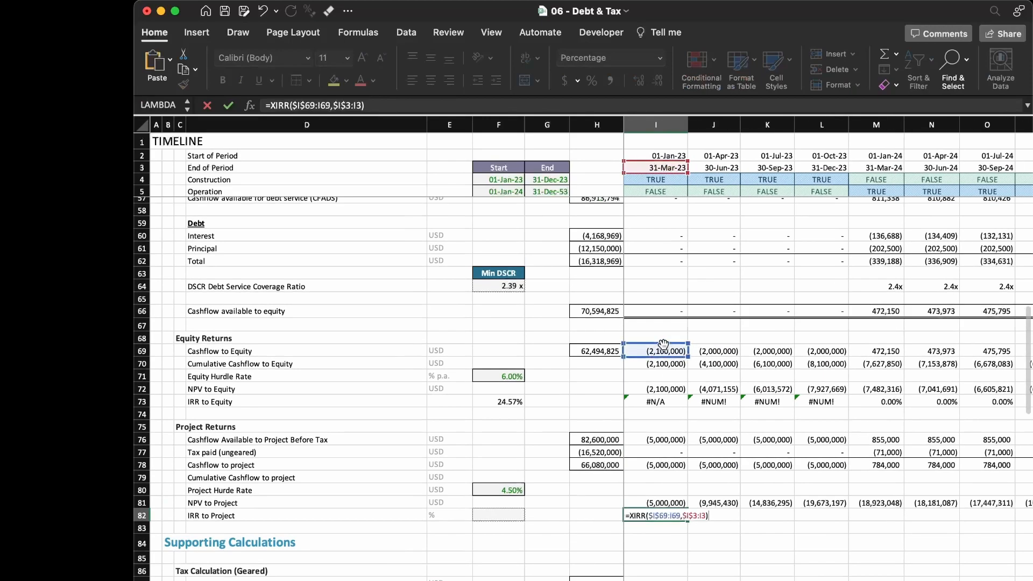
drag(665, 349, 661, 446)
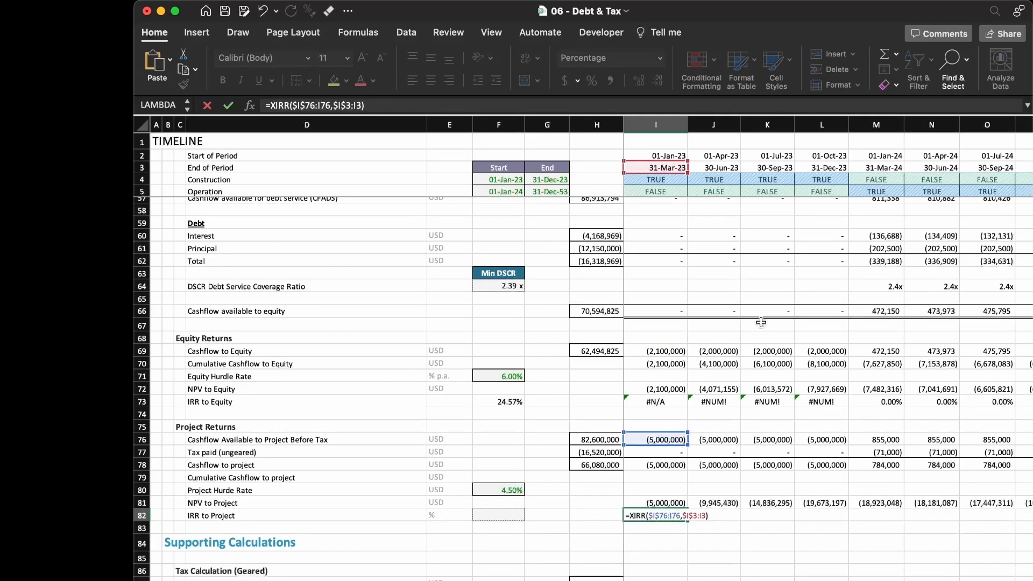
key(ctrl+Return)
Fill the row 76 version of the IRR to Project formula from I82 across the whole timeline.
key(shift+super+Right)
key(ctrl+r)
key(shift+BackSpace)
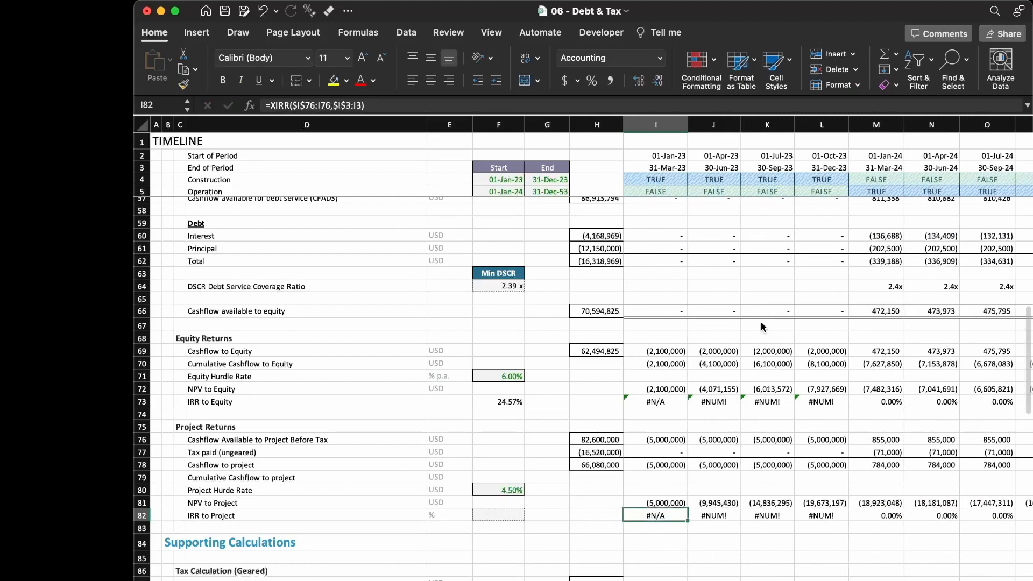
Examine the IRR to Project values and formulas in row 82 at the end of the timeline.
key(super+Right)
key(Left)
key(Left)
key(Left)
key(Left)
key(Left)
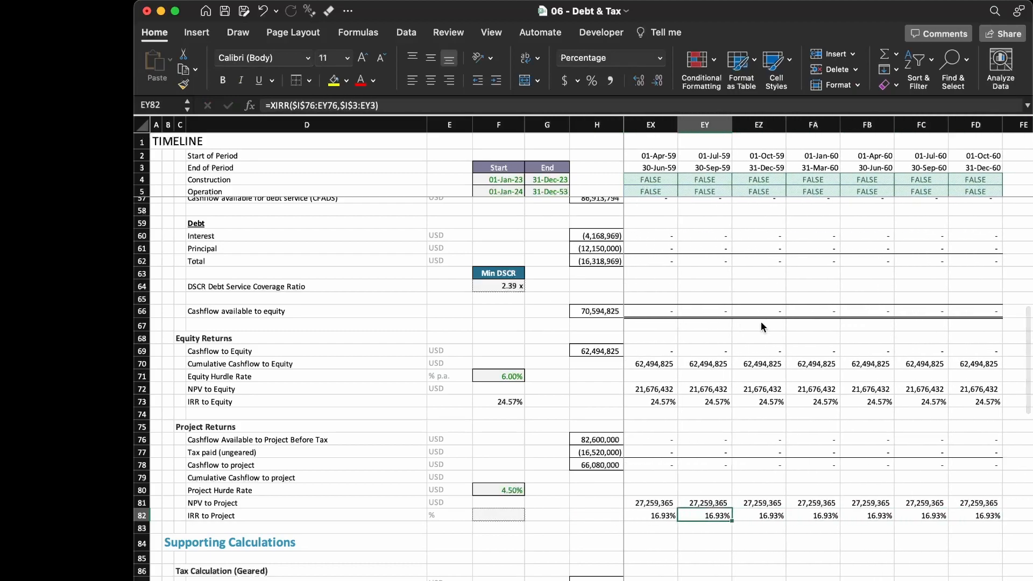
key(Left)
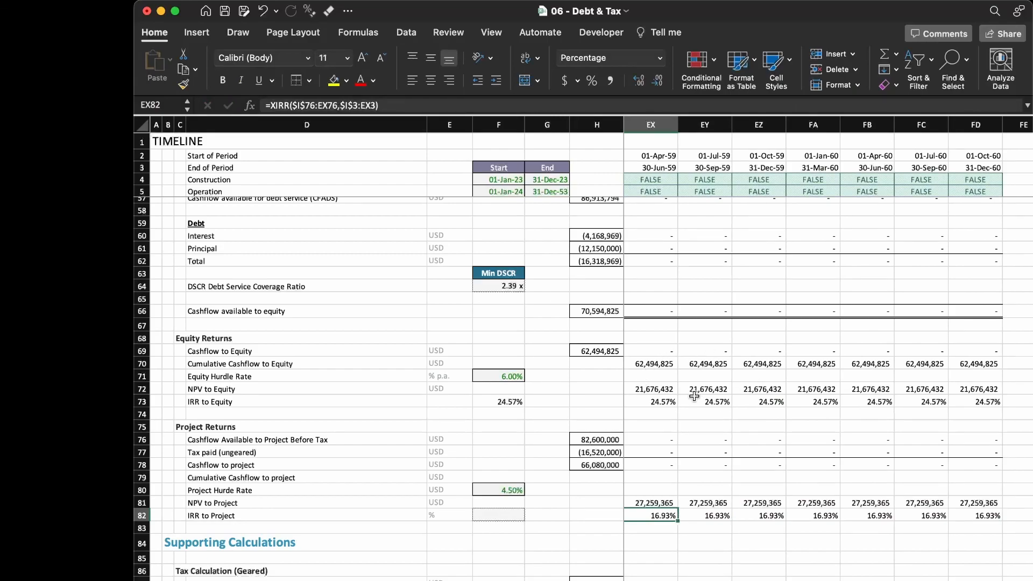
key(ctrl+Left)
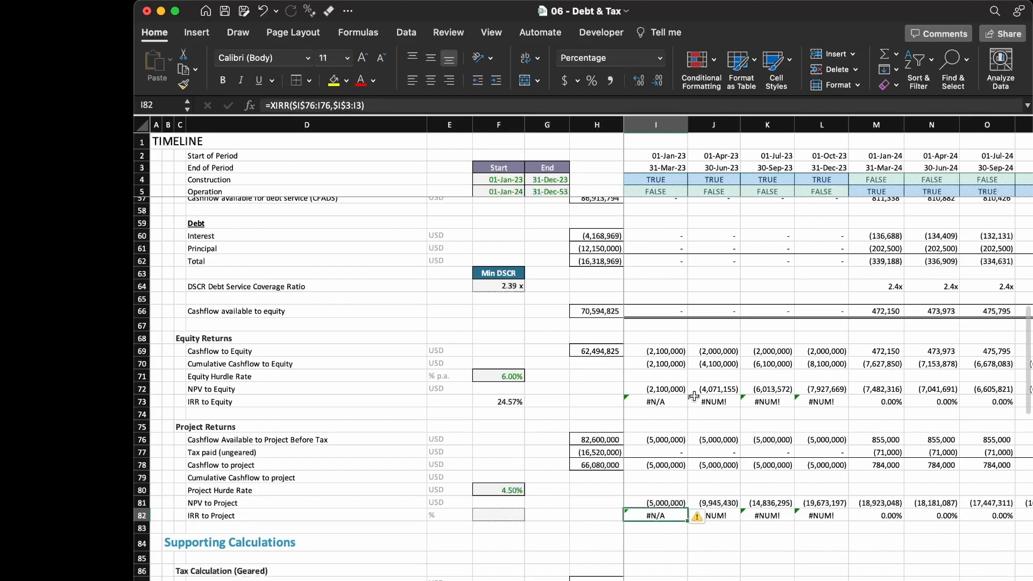
Copy the IRR to Equity formula from F73 into F82 for IRR to Project and check its references.
key(Left)
key(Left)
key(Left)
key(ctrl+Up)
key(ctrl+Up)
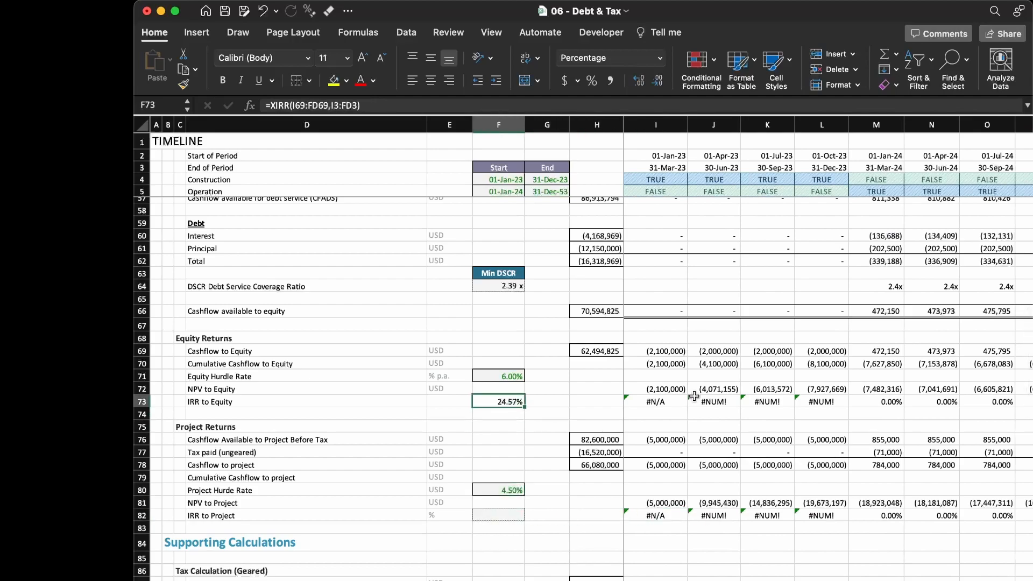
key(ctrl+c)
key(ctrl+Down)
key(Down)
key(Down)
key(Return)
key(F2)
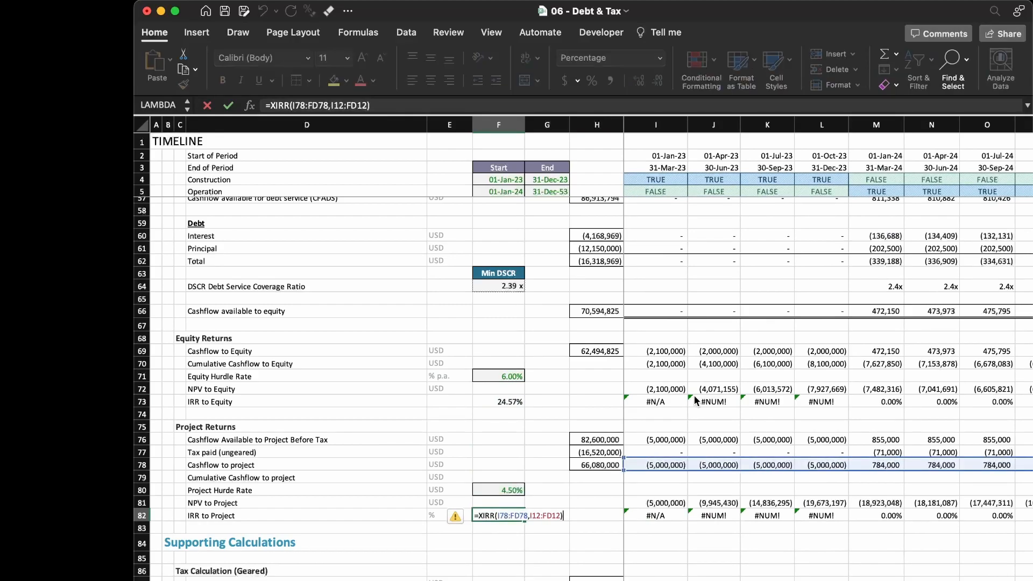
key(Escape)
Make the date range in the IRR to Equity formula in F73 absolute, as $I$3:$FD$3.
key(Up)
key(Up)
key(Up)
key(Up)
key(Up)
key(Up)
key(Up)
key(Up)
key(Up)
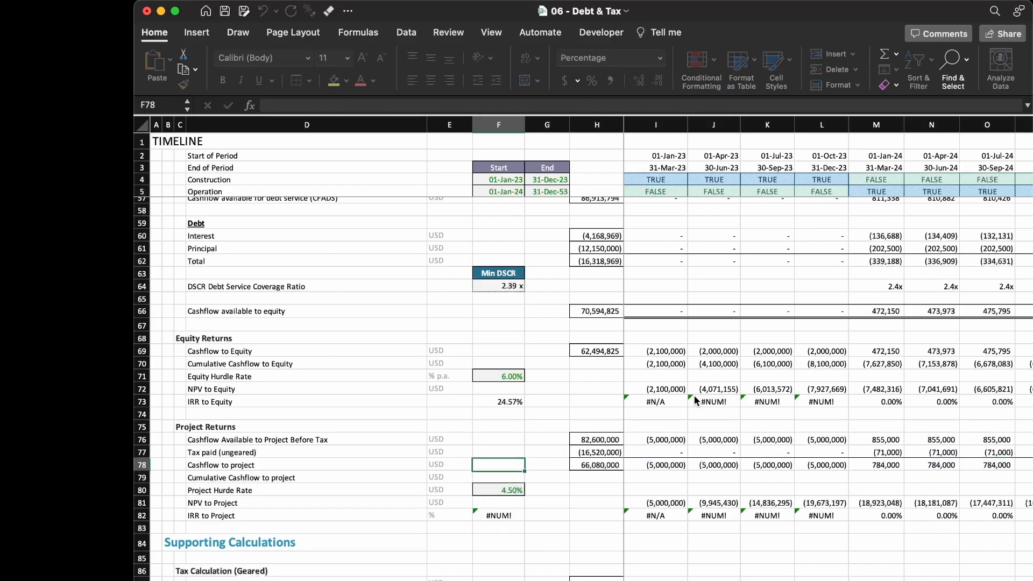
key(F2)
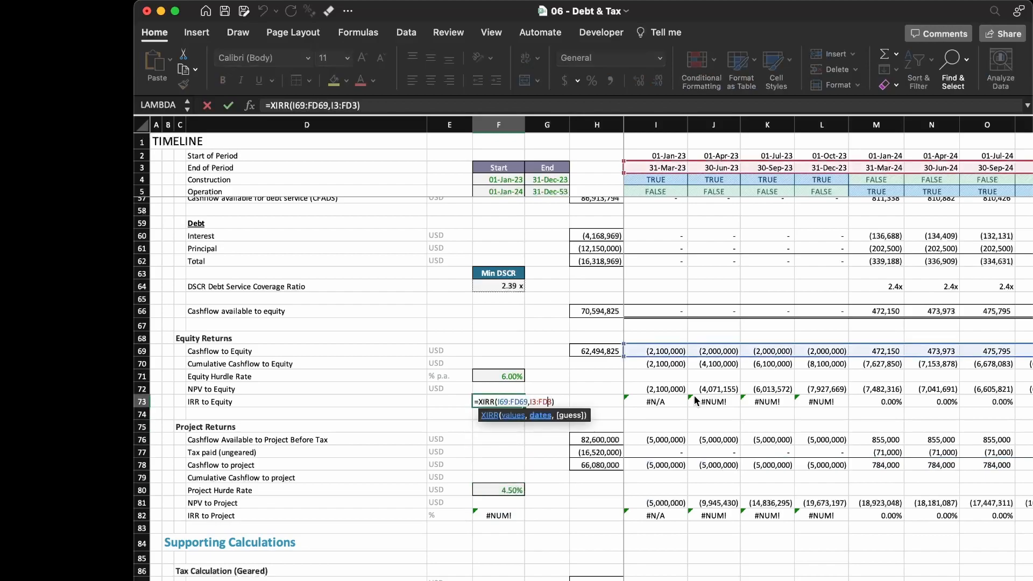
key(Left)
key(F4)
key(Right)
key(Right)
key(F4)
key(Return)
Copy the IRR to Equity formula with the absolute date range from F73 into F82 for IRR to Project.
key(Up)
key(ctrl+c)
key(Down)
key(Down)
key(Down)
key(Down)
key(Down)
key(Down)
key(Down)
key(Down)
key(Down)
key(Return)
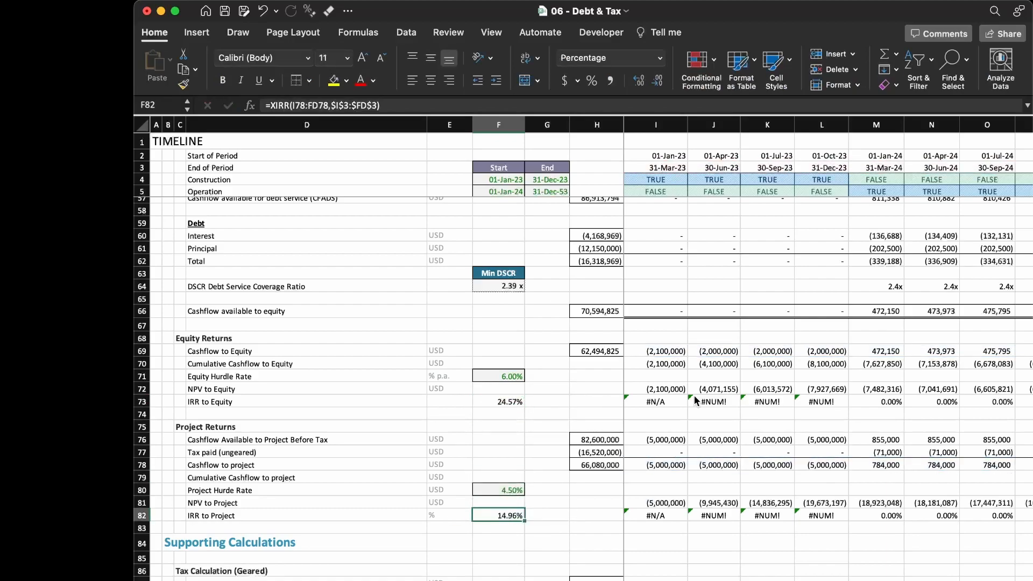
Compare the IRR to Project in F82 with the row 82 values at the end of the timeline.
key(Right)
key(ctrl+Right)
key(ctrl+Right)
key(Left)
key(Left)
key(Left)
key(Left)
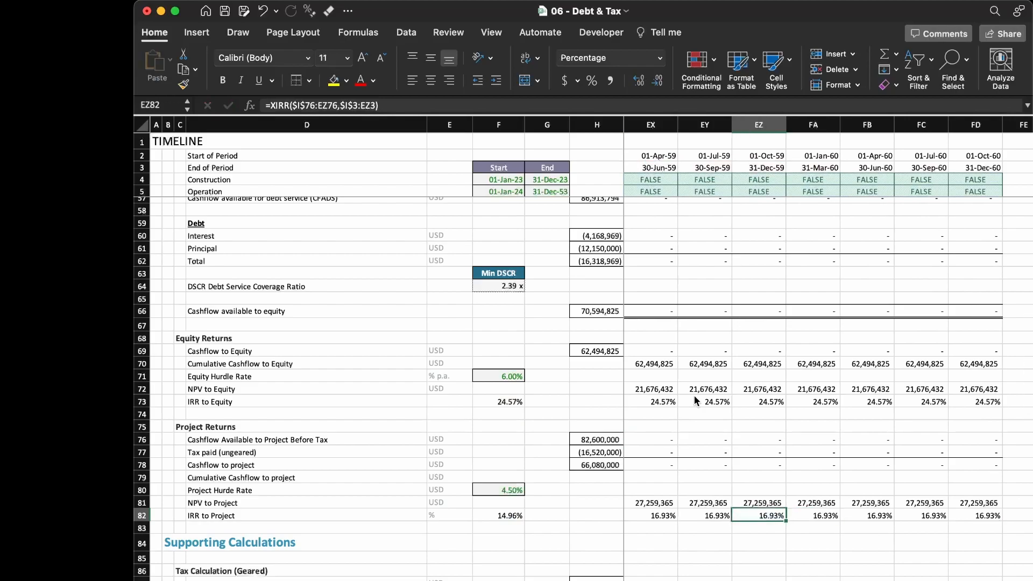
key(ctrl+Left)
key(ctrl+Left)
Check the cashflow and date ranges of the IRR to Project formula in F82 along the whole timeline.
key(F2)
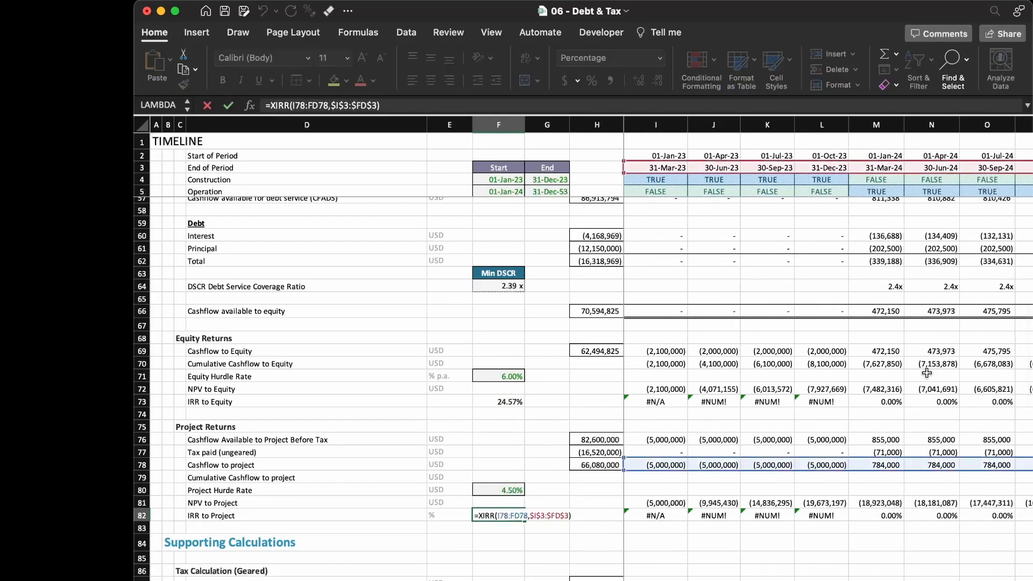
scroll(898, 435, right, 15)
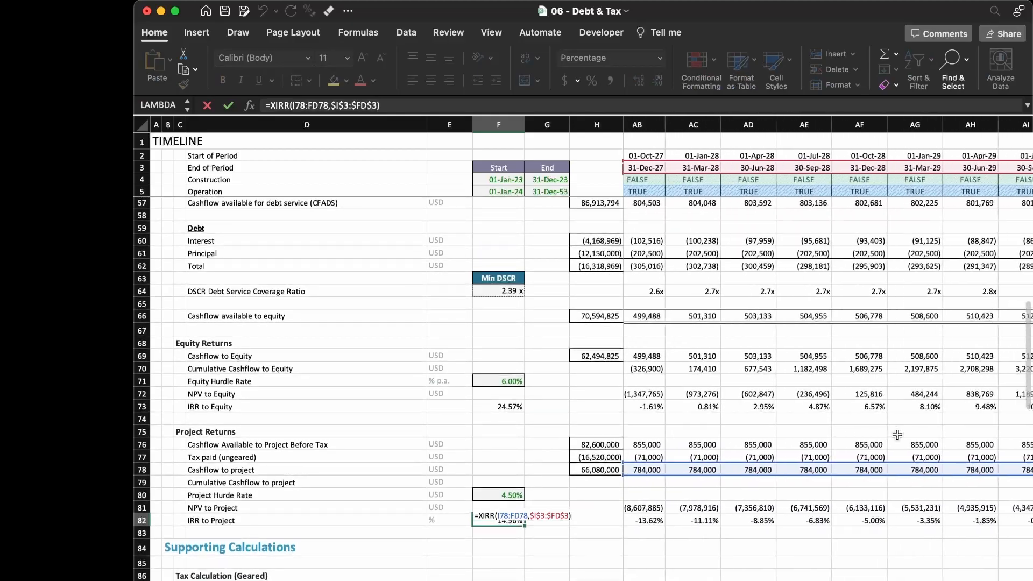
scroll(898, 435, left, 12)
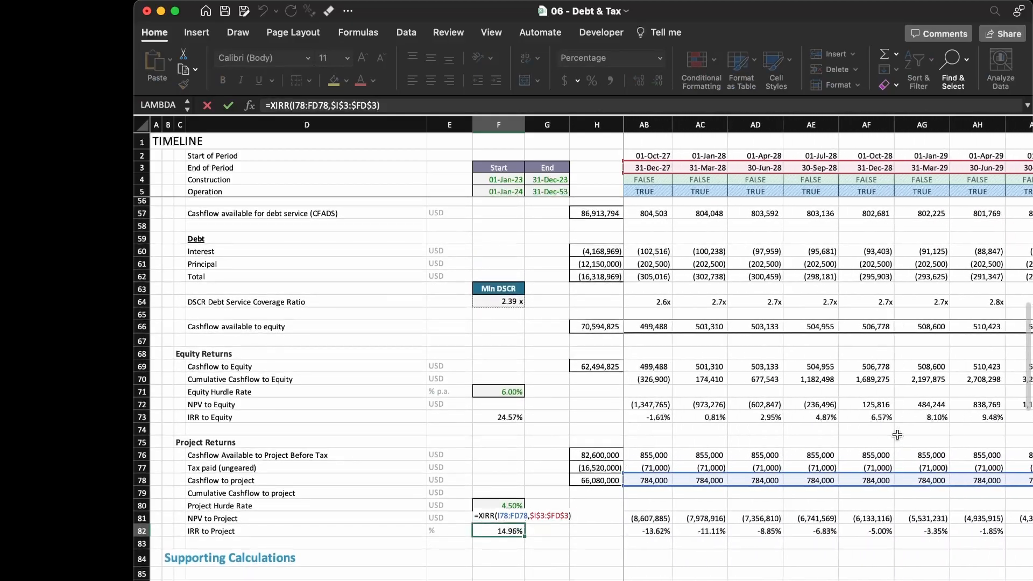
scroll(897, 434, right, 10)
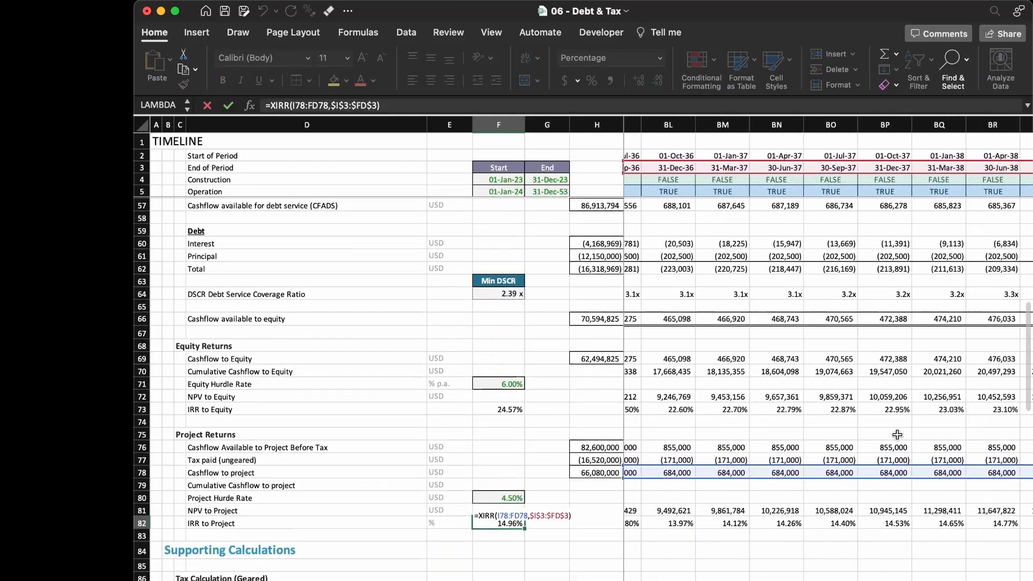
scroll(897, 435, right, 10)
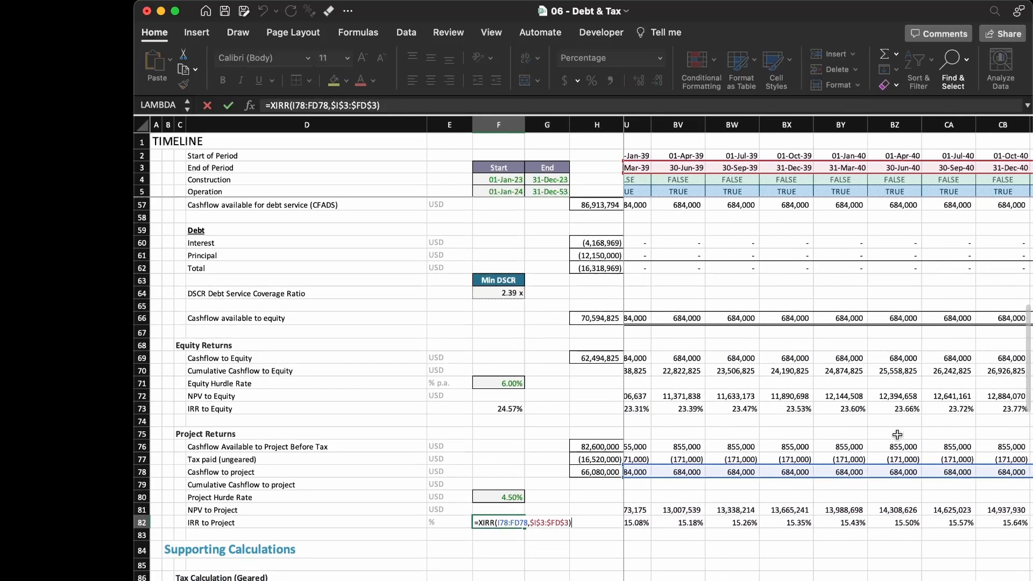
scroll(898, 435, right, 10)
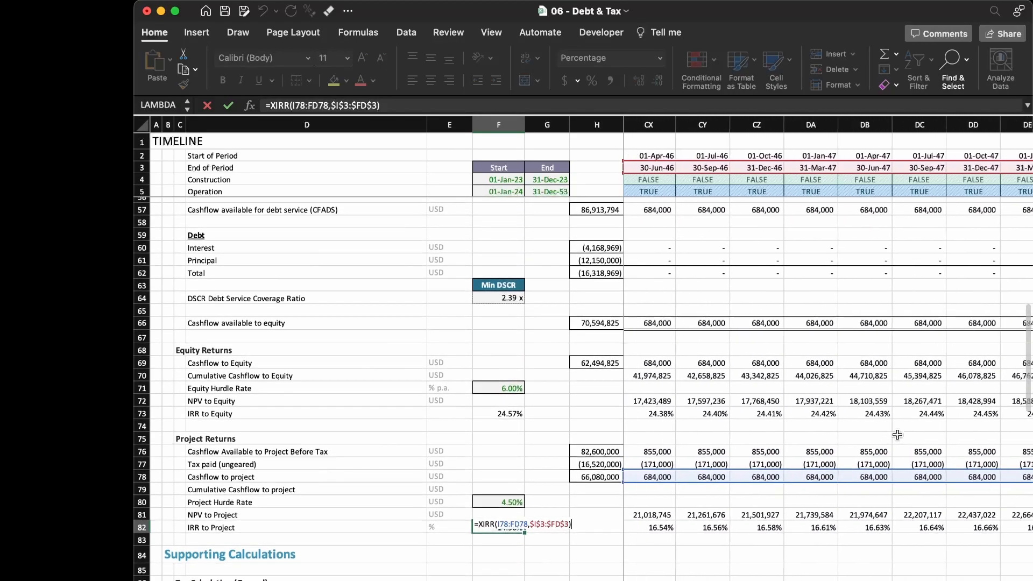
scroll(898, 435, right, 10)
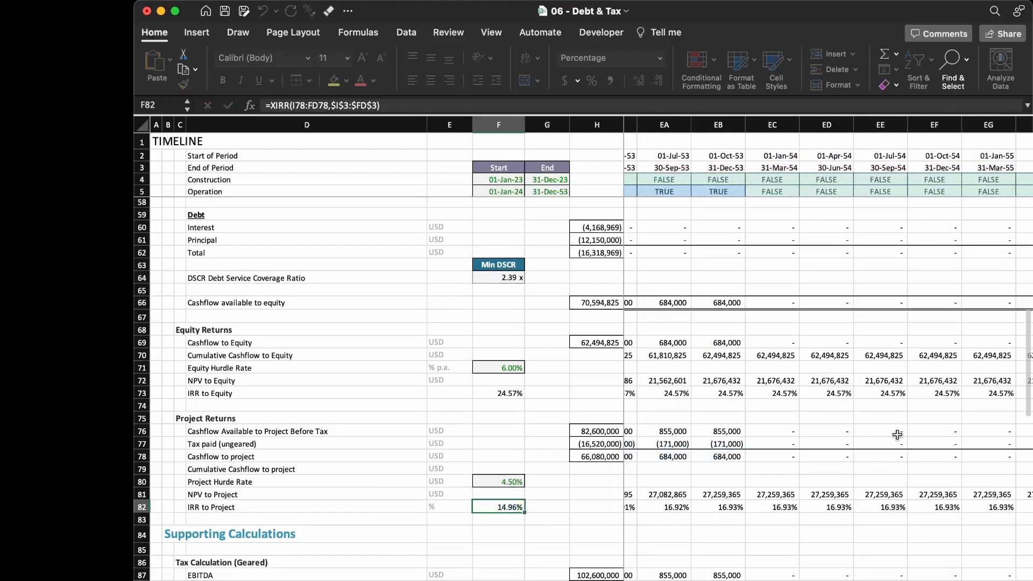
key(Escape)
key(F2)
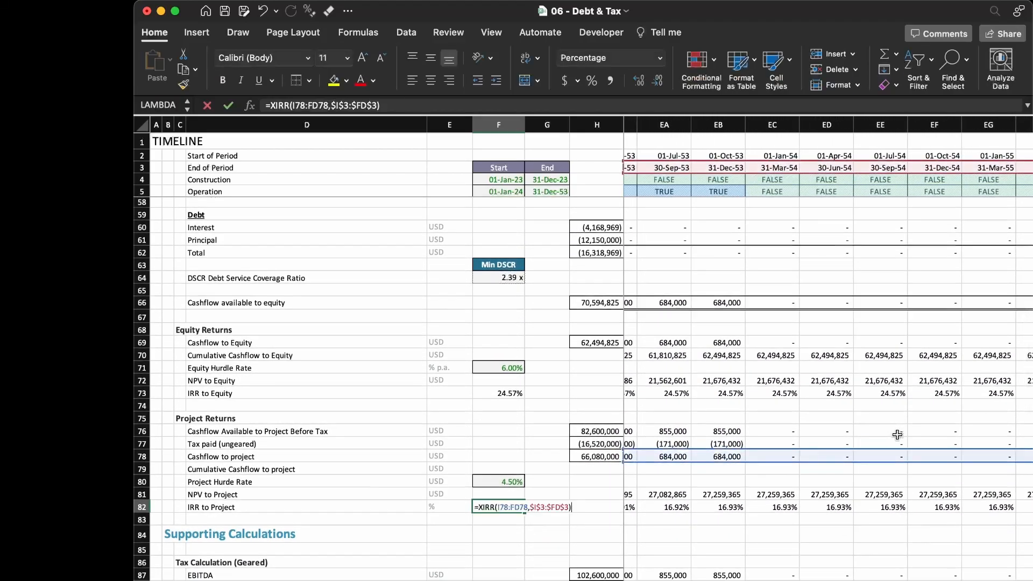
key(Return)
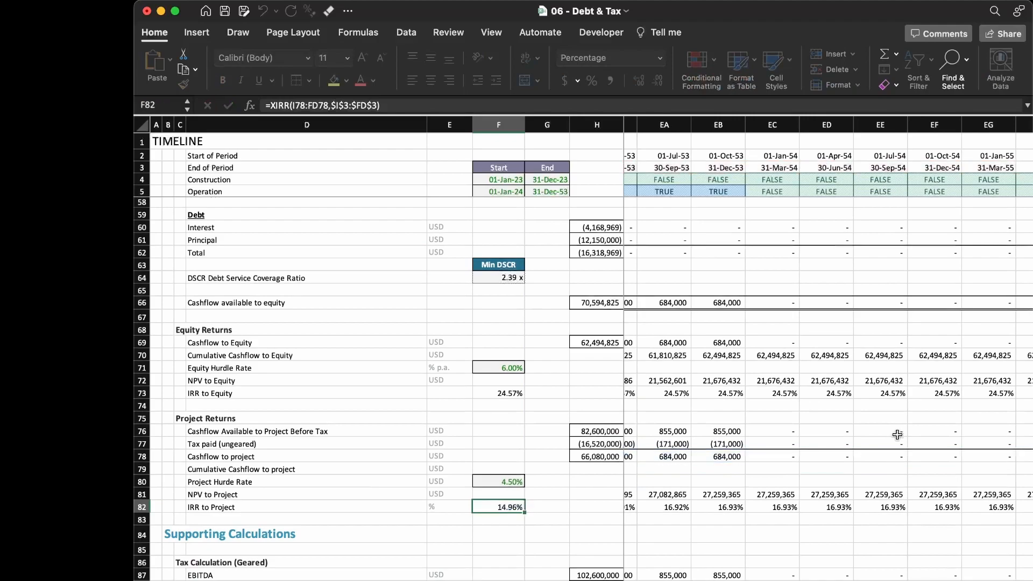
Compare the references of the periodic IRR to Project formula in J82 with those of the overall formula in F82.
key(Right)
key(Right)
key(Right)
key(F2)
key(Escape)
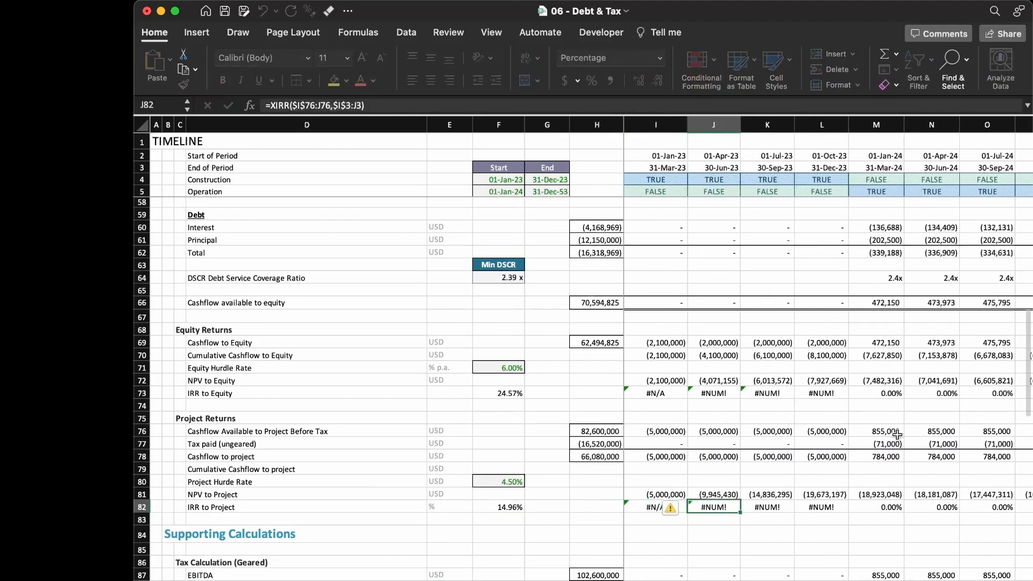
key(Left)
key(Left)
key(Left)
key(F2)
key(Escape)
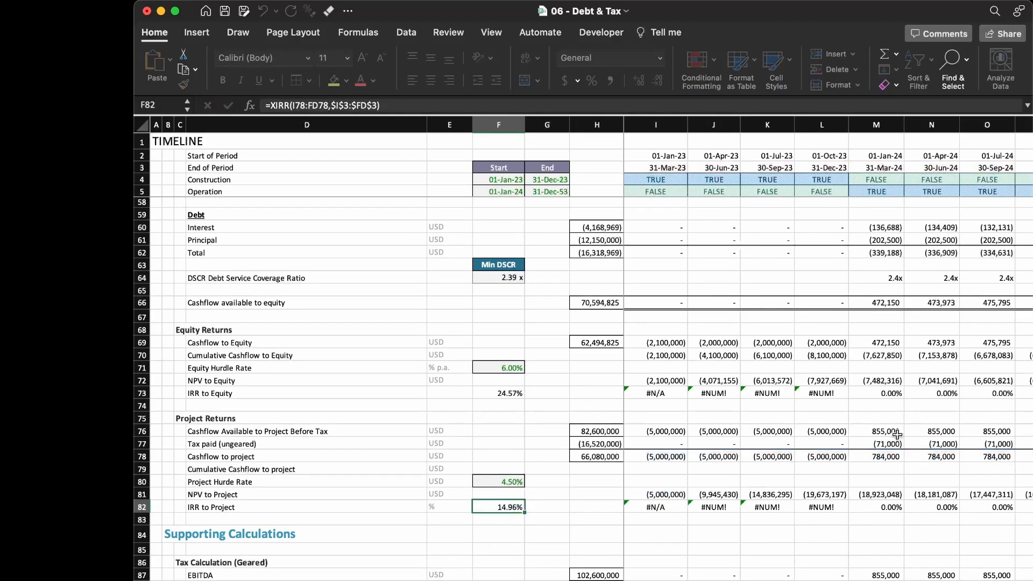
key(F2)
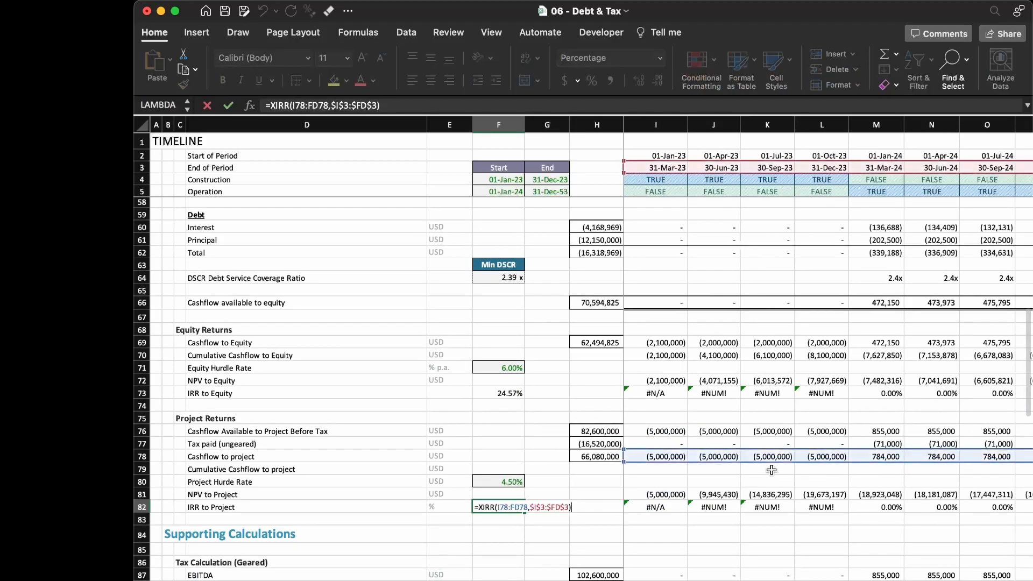
drag(771, 463, 771, 455)
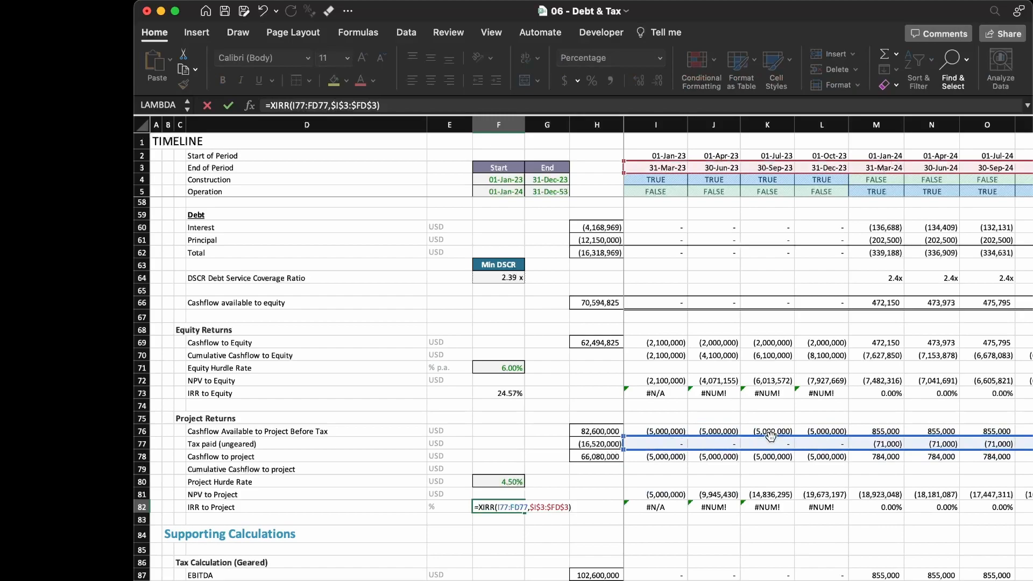
key(Escape)
key(F2)
key(Escape)
Repoint the values of the IRR to Project formula in I82 to Cashflow to project, $I$78:I78.
key(Right)
key(Right)
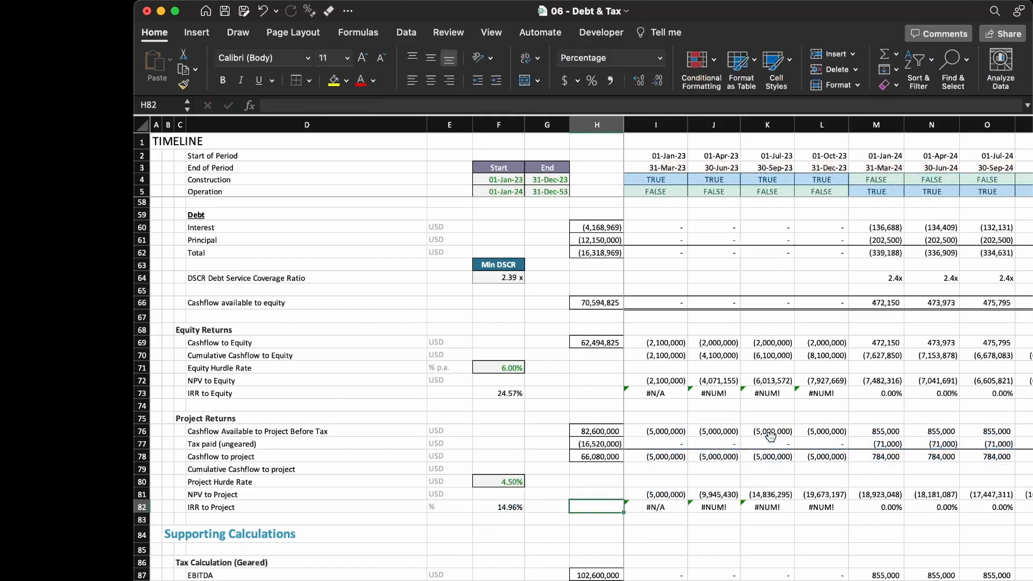
key(Right)
key(F2)
drag(676, 427, 673, 456)
key(Return)
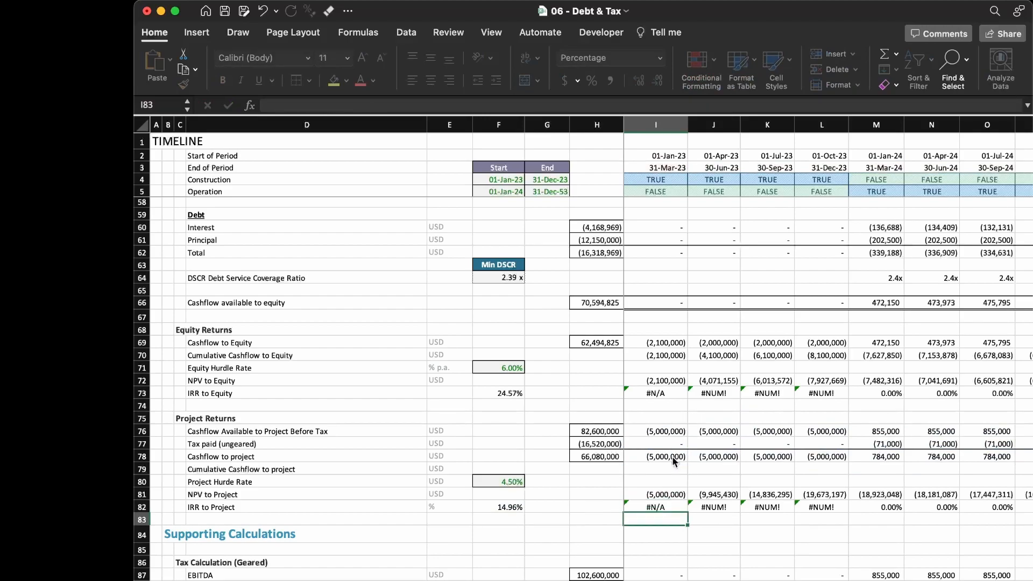
Fill the corrected IRR to Project formula from I82 across row 82 for the whole timeline.
key(Up)
key(ctrl+shift+Right)
key(ctrl+r)
key(Left)
Check the references of the filled IRR to Project formulas in I82 through K82.
key(Right)
key(Right)
key(F2)
key(Escape)
key(Right)
key(F2)
key(Escape)
key(Left)
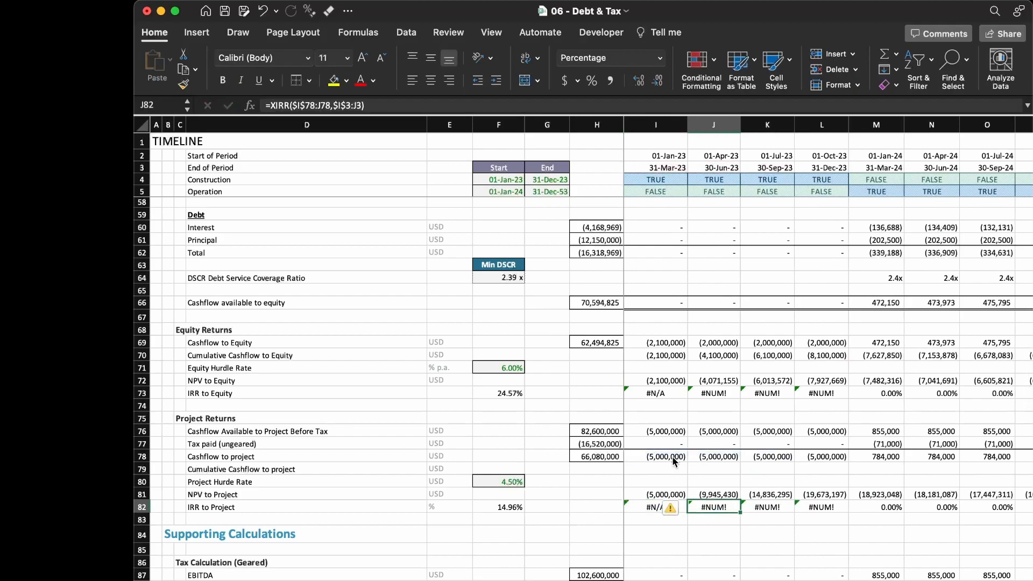
key(F2)
key(Escape)
key(Left)
key(F2)
key(Escape)
Check the NPV to Project references in I81 and J81 against the IRR to Project formula in J82.
key(Up)
key(F2)
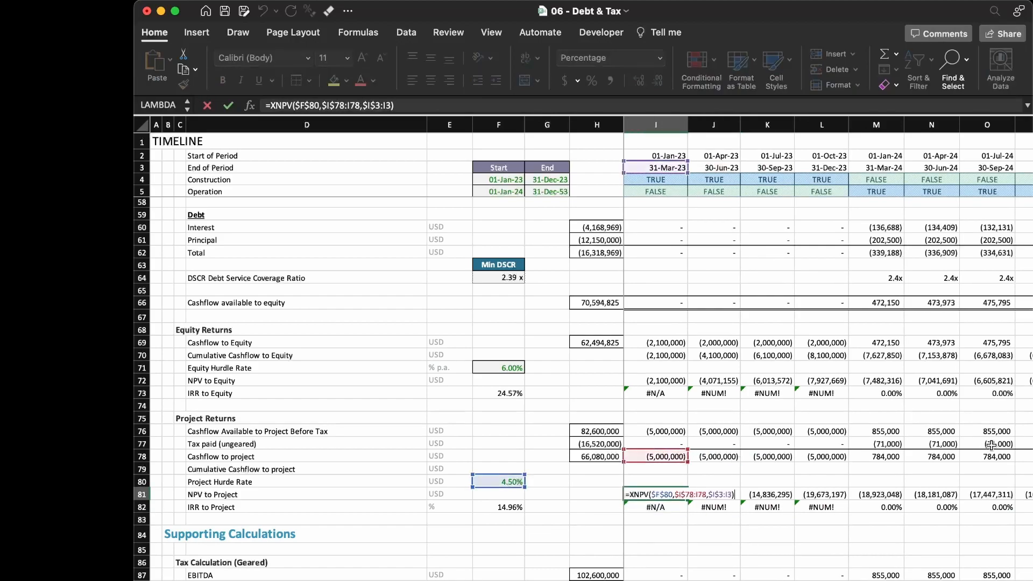
key(Escape)
key(Right)
key(F2)
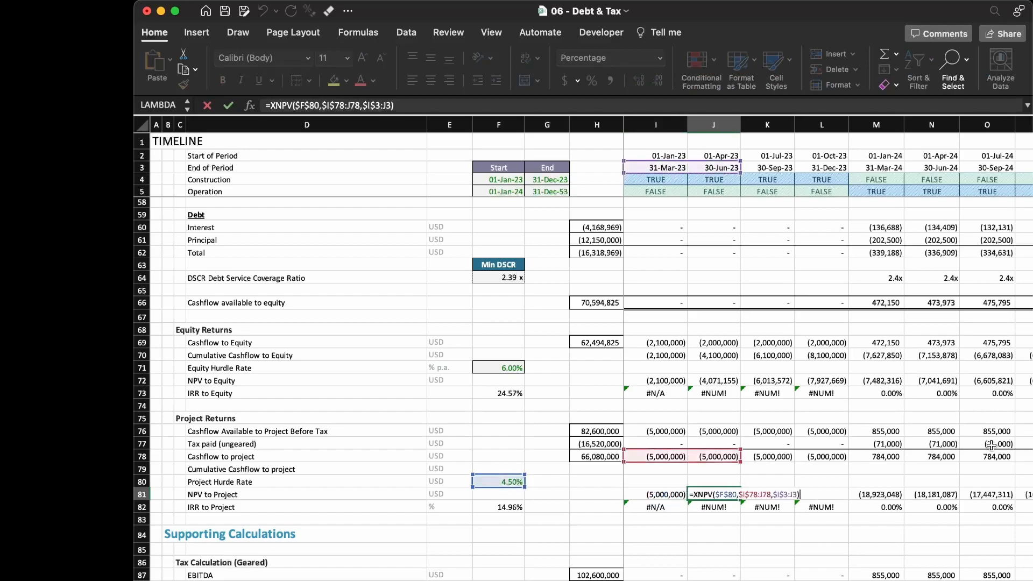
key(Escape)
key(Down)
key(F2)
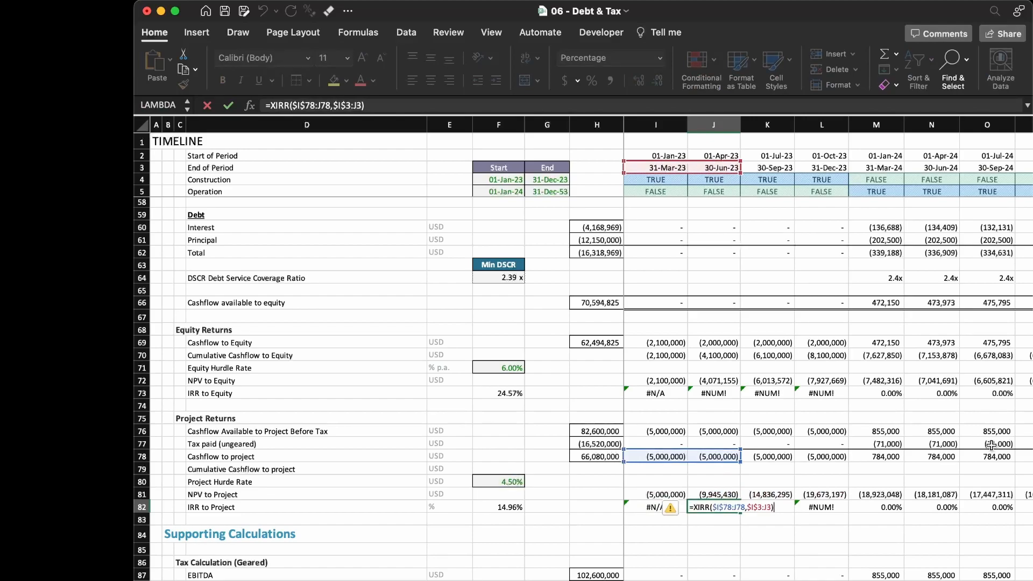
key(Escape)
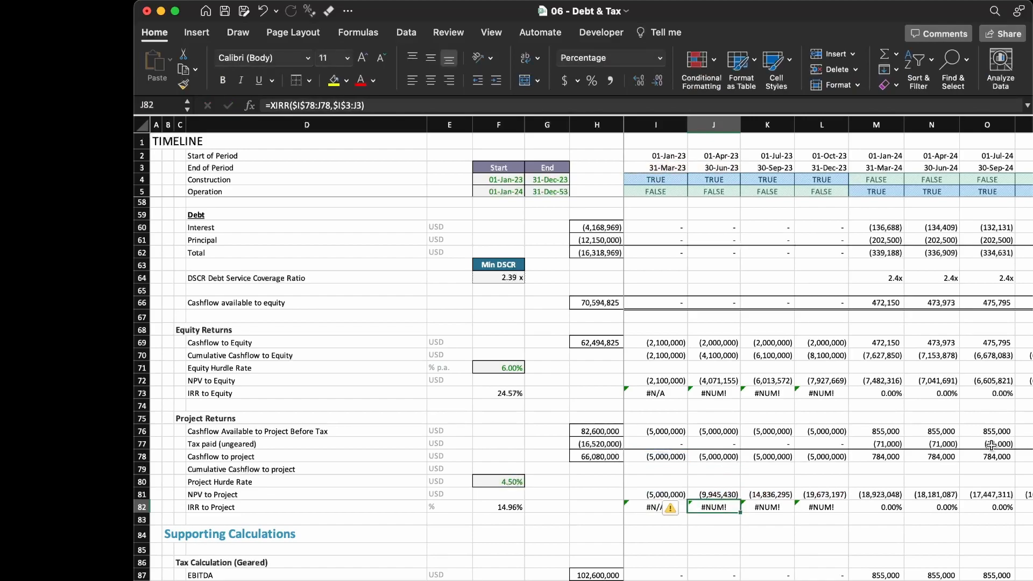
Select the geared Tax Loss Account rows 92 to 95, from Balance b/f through Balance c/f, to review what remains unfilled.
scroll(758, 473, down, 5)
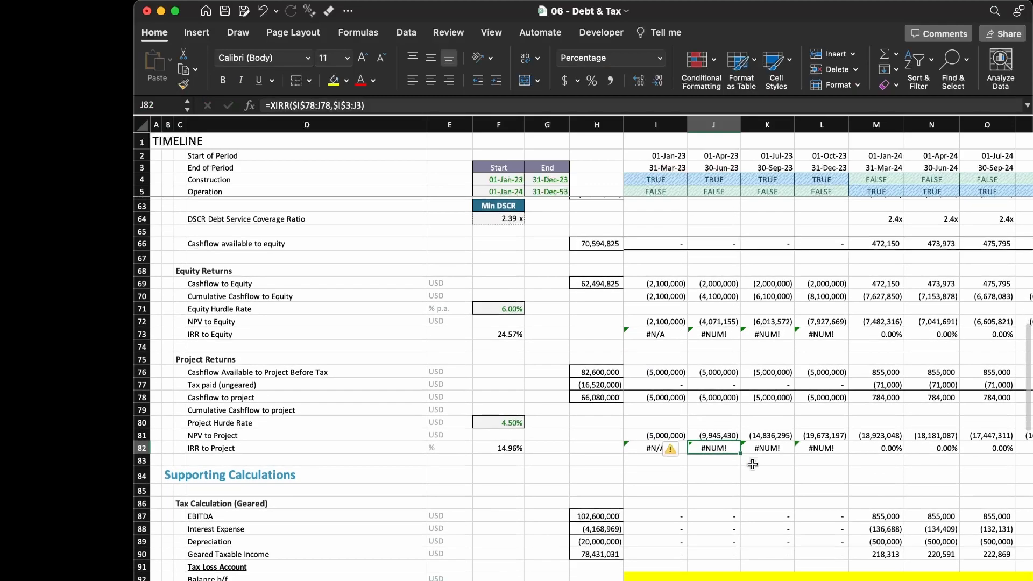
scroll(752, 464, down, 3)
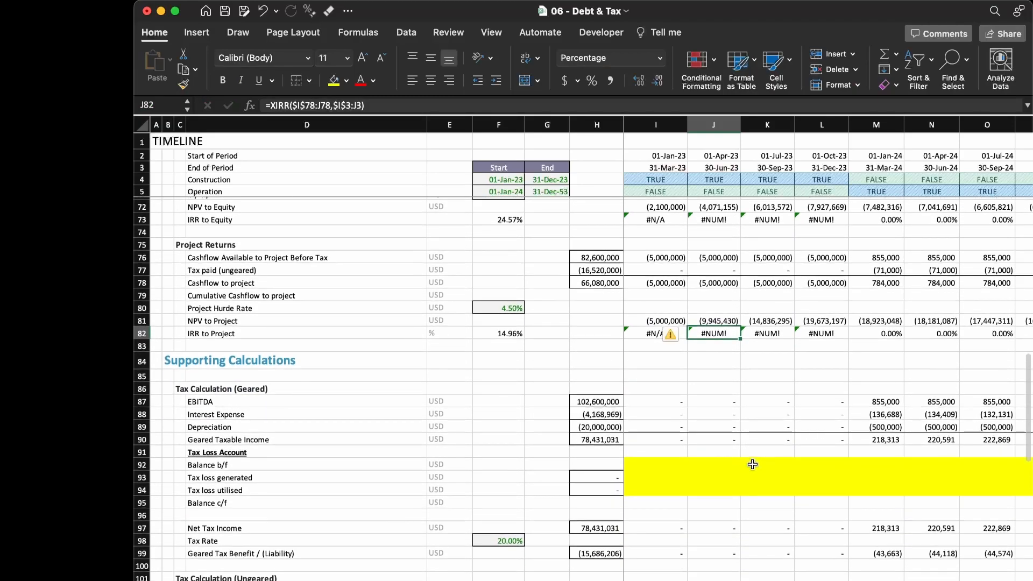
click(752, 464)
key(shift+space)
key(shift+Down)
key(shift+Down)
key(shift+Down)
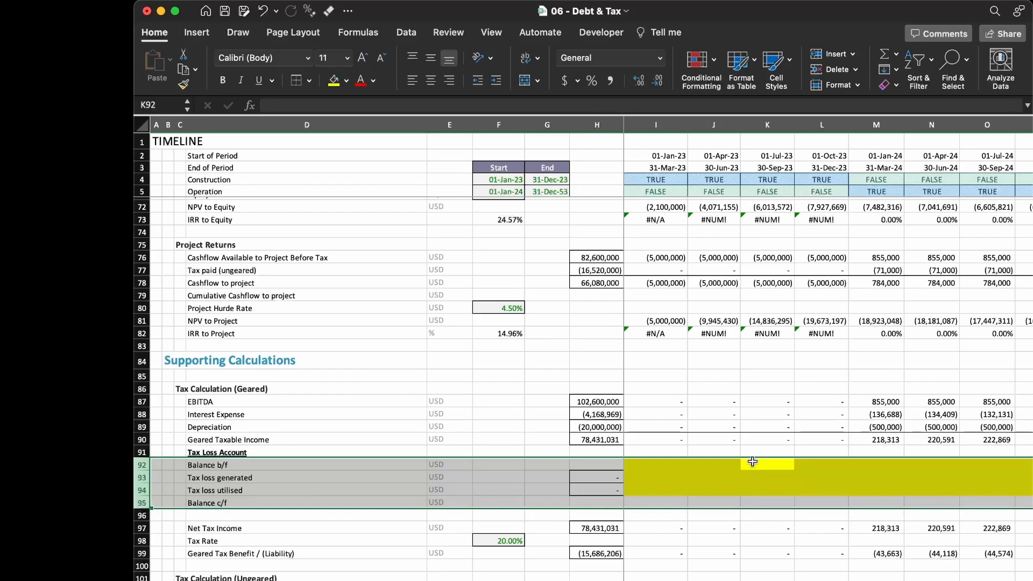
Select the LCOE & LPPA Calculation rows 141 to 148, from Cost to equity holders through LPPA, to review the remaining section.
scroll(752, 462, down, 15)
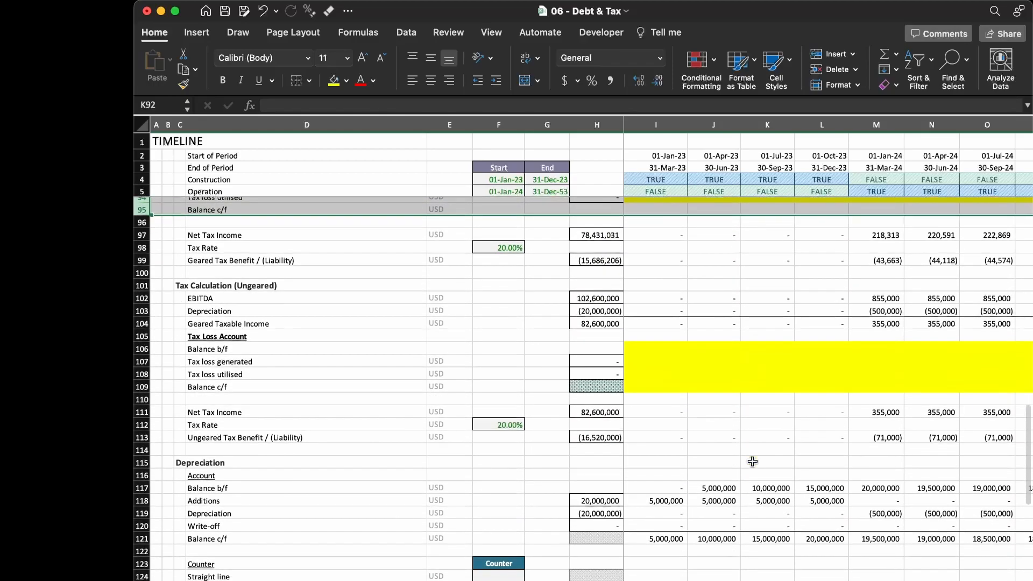
scroll(752, 462, down, 6)
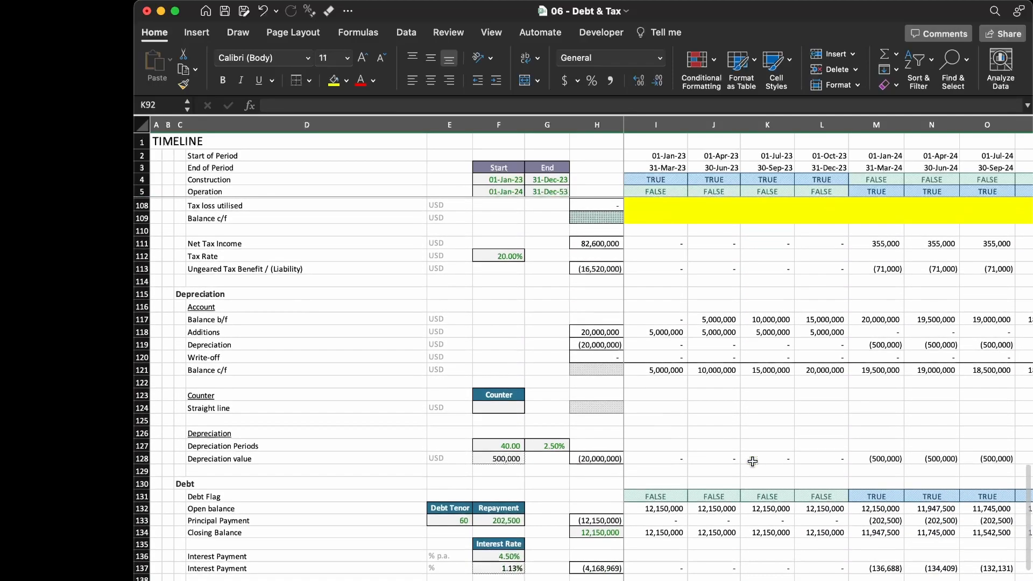
scroll(752, 461, down, 3)
click(548, 477)
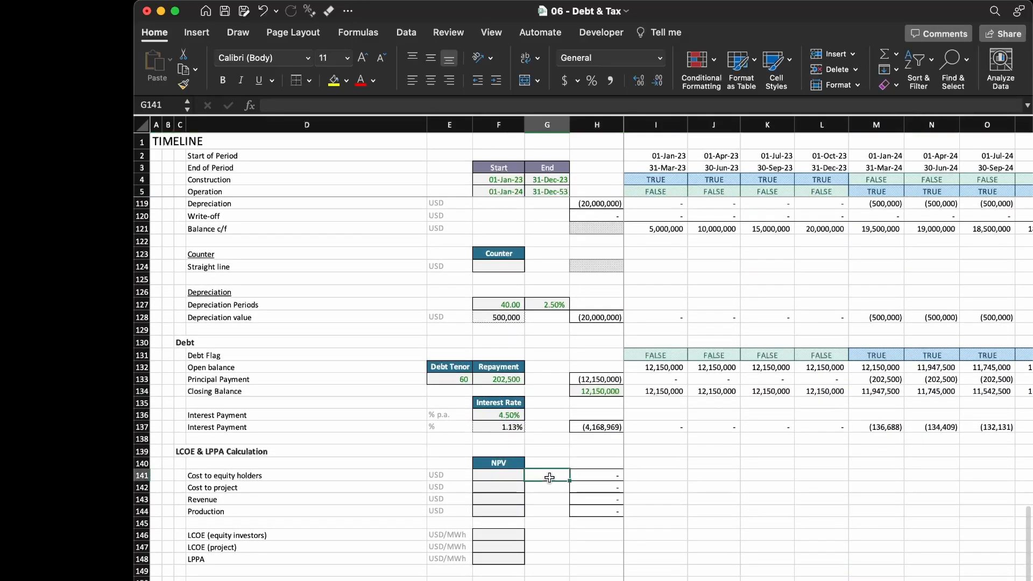
key(shift+space)
key(shift+Down)
key(shift+Down)
key(shift+Down)
key(shift+Down)
key(shift+Down)
key(shift+Down)
key(shift+Down)
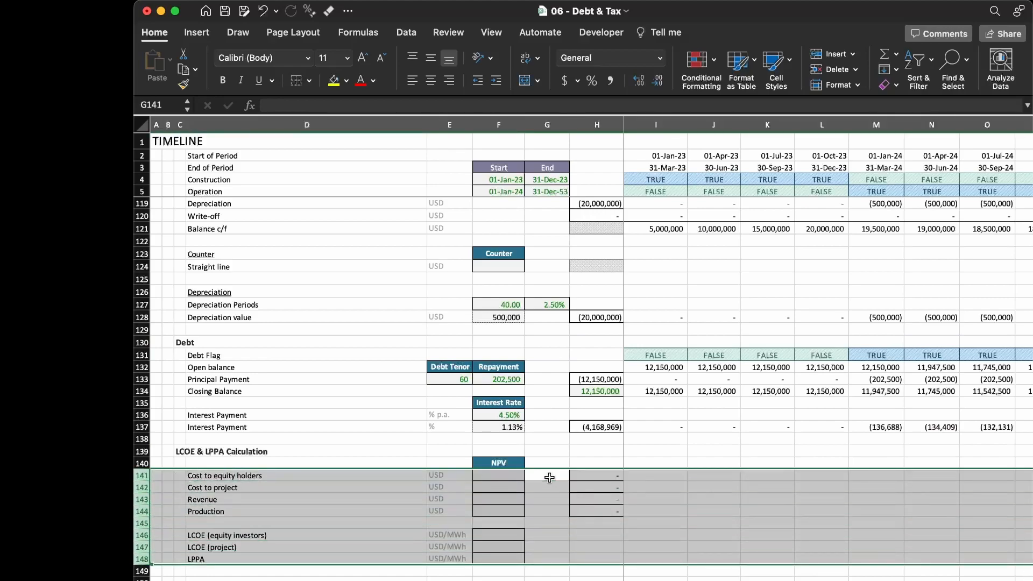